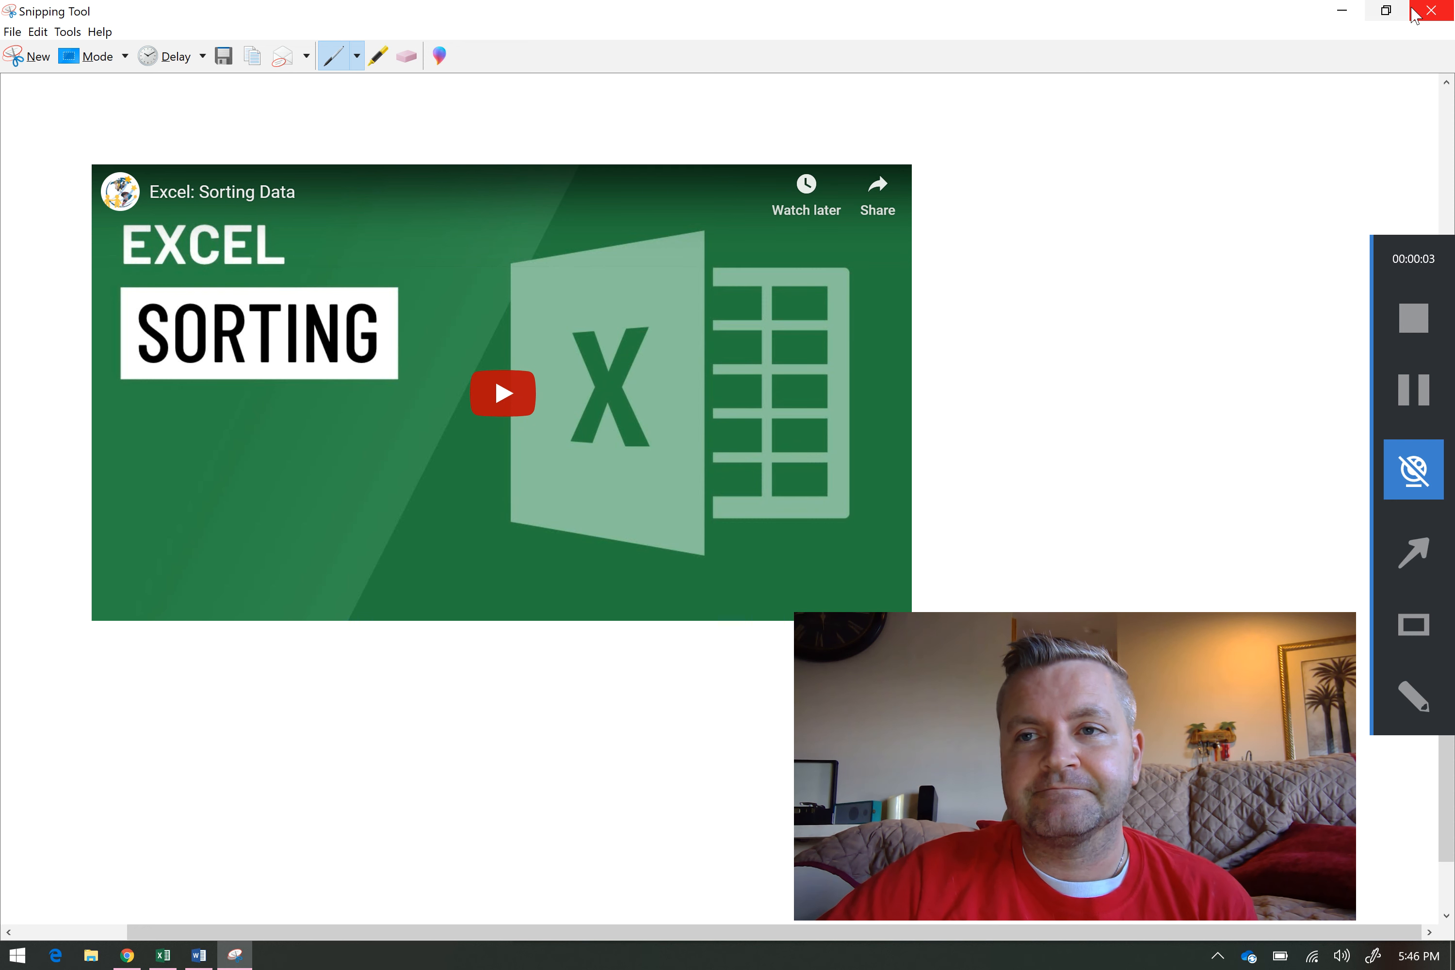
Close the Snipping Tool without saving the snip and switch to the Excel - Sorting document in Word.
left_click(1429, 11)
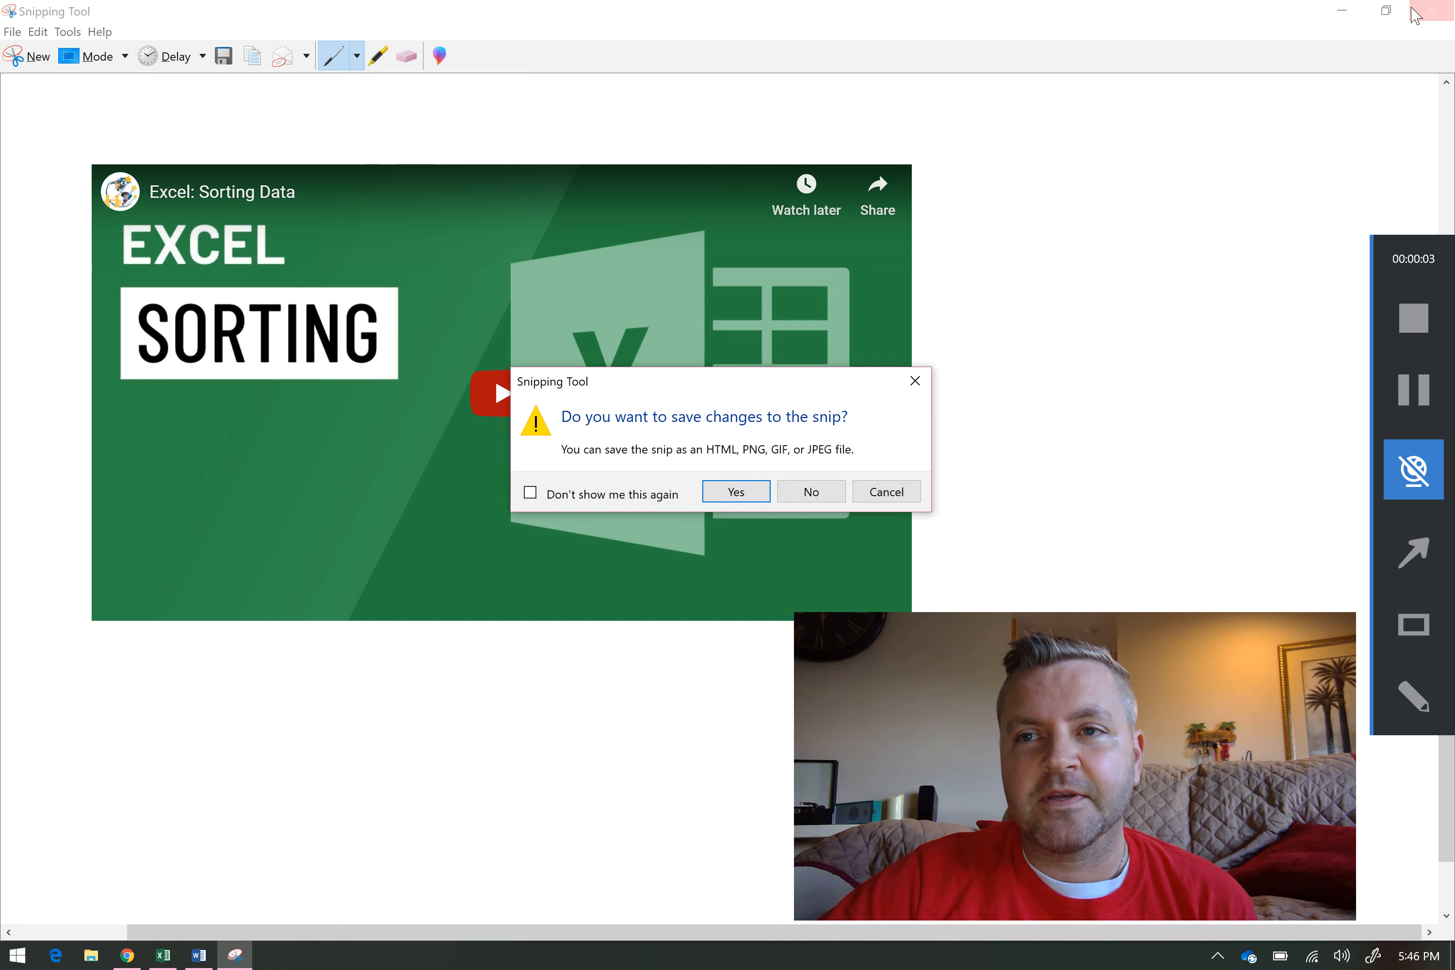
left_click(811, 493)
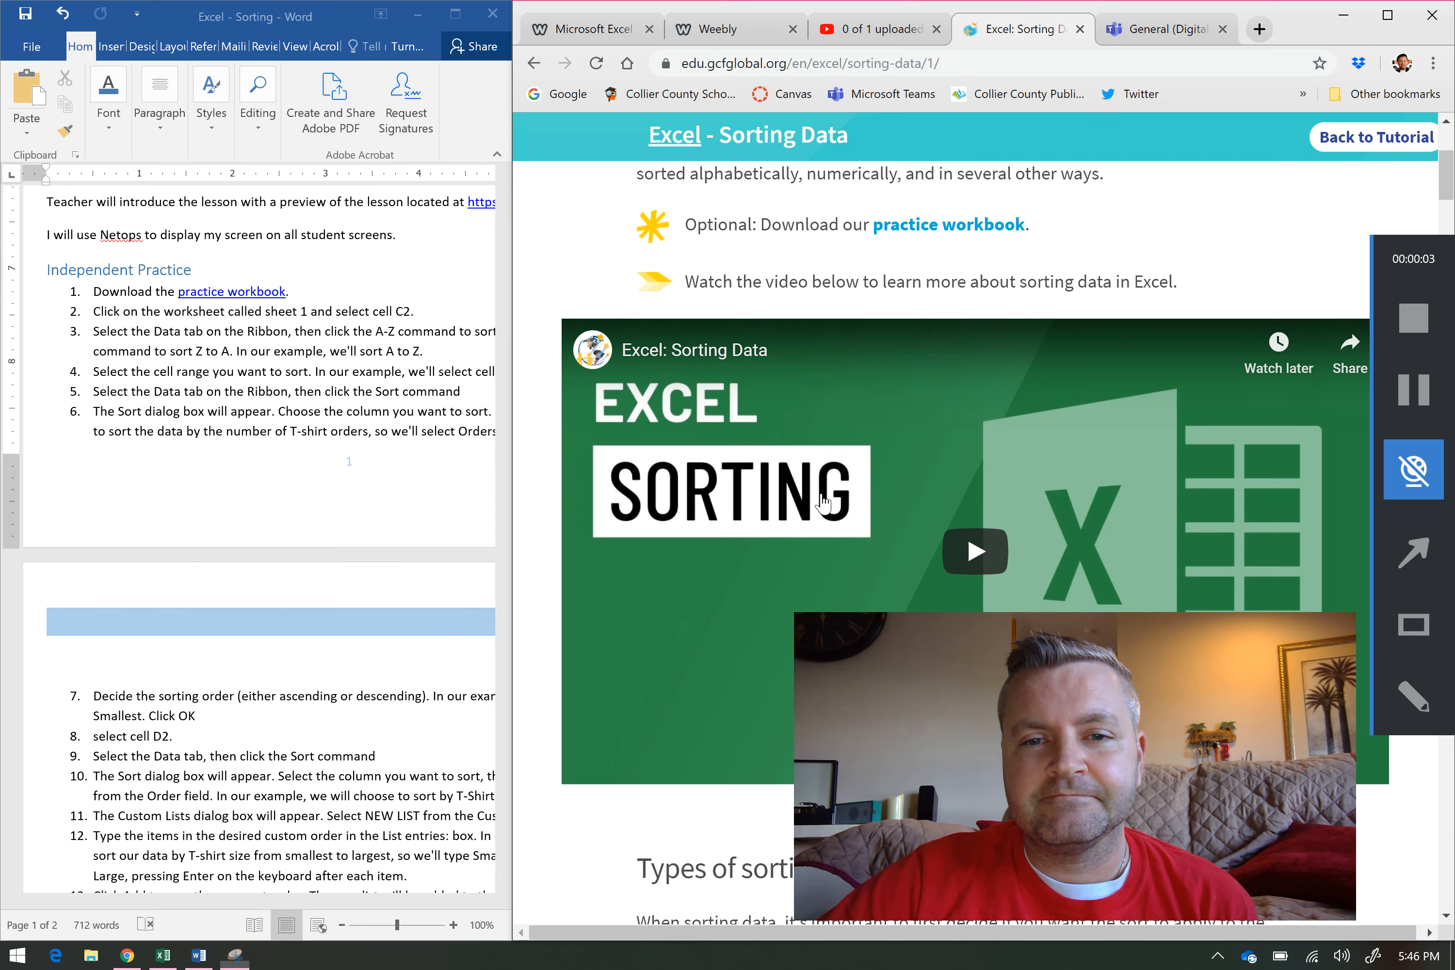
left_click(411, 505)
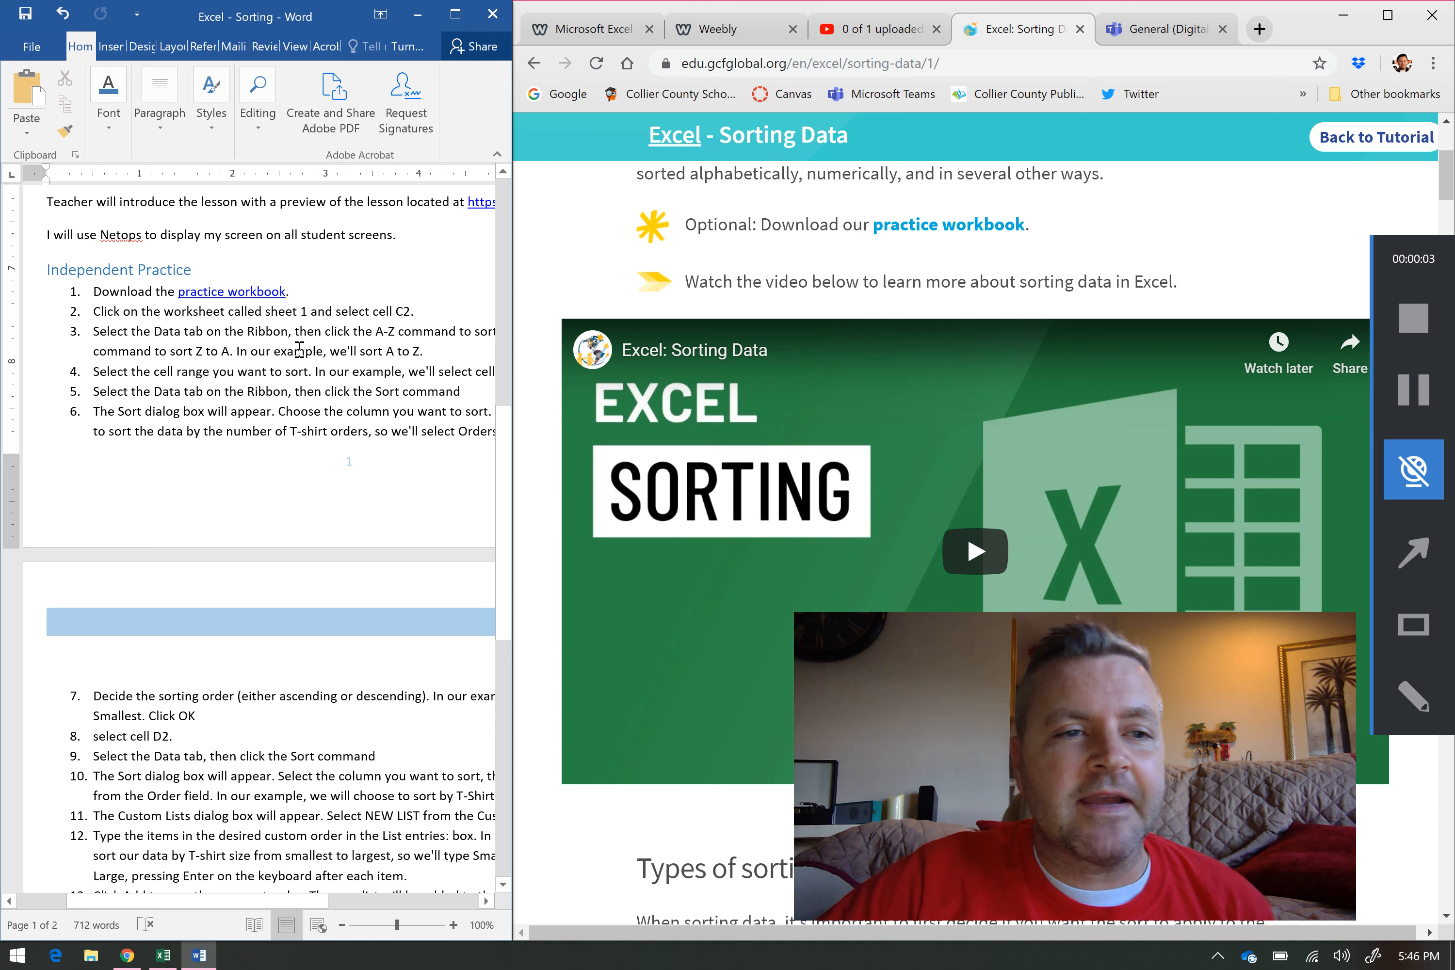
Try to open the practice workbook from its link in the Independent Practice list.
left_click(248, 291, "ctrl")
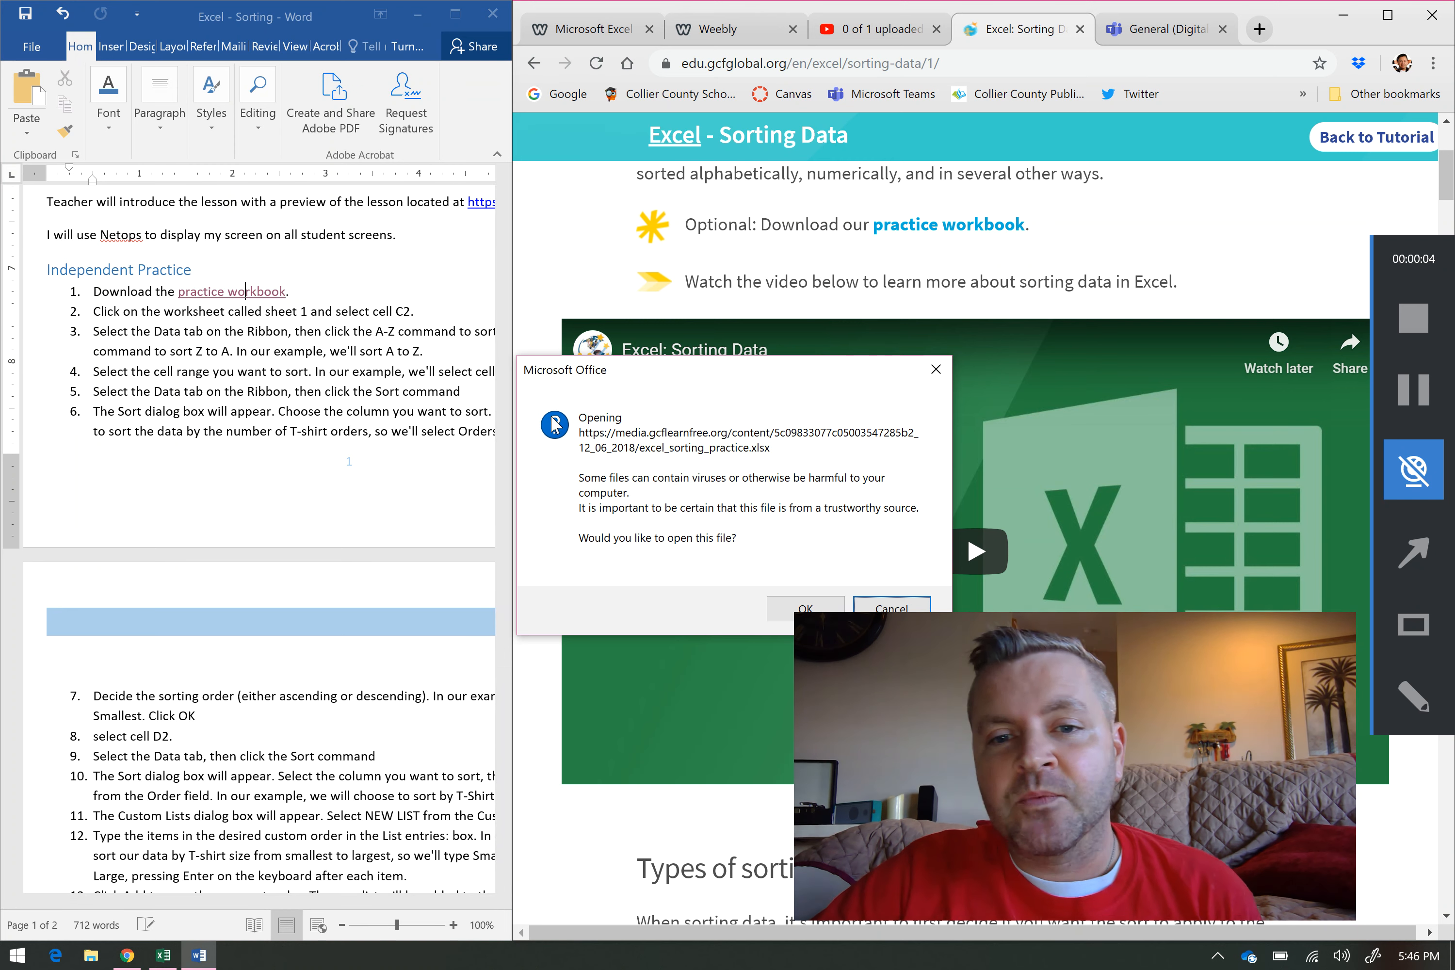
left_click(775, 610)
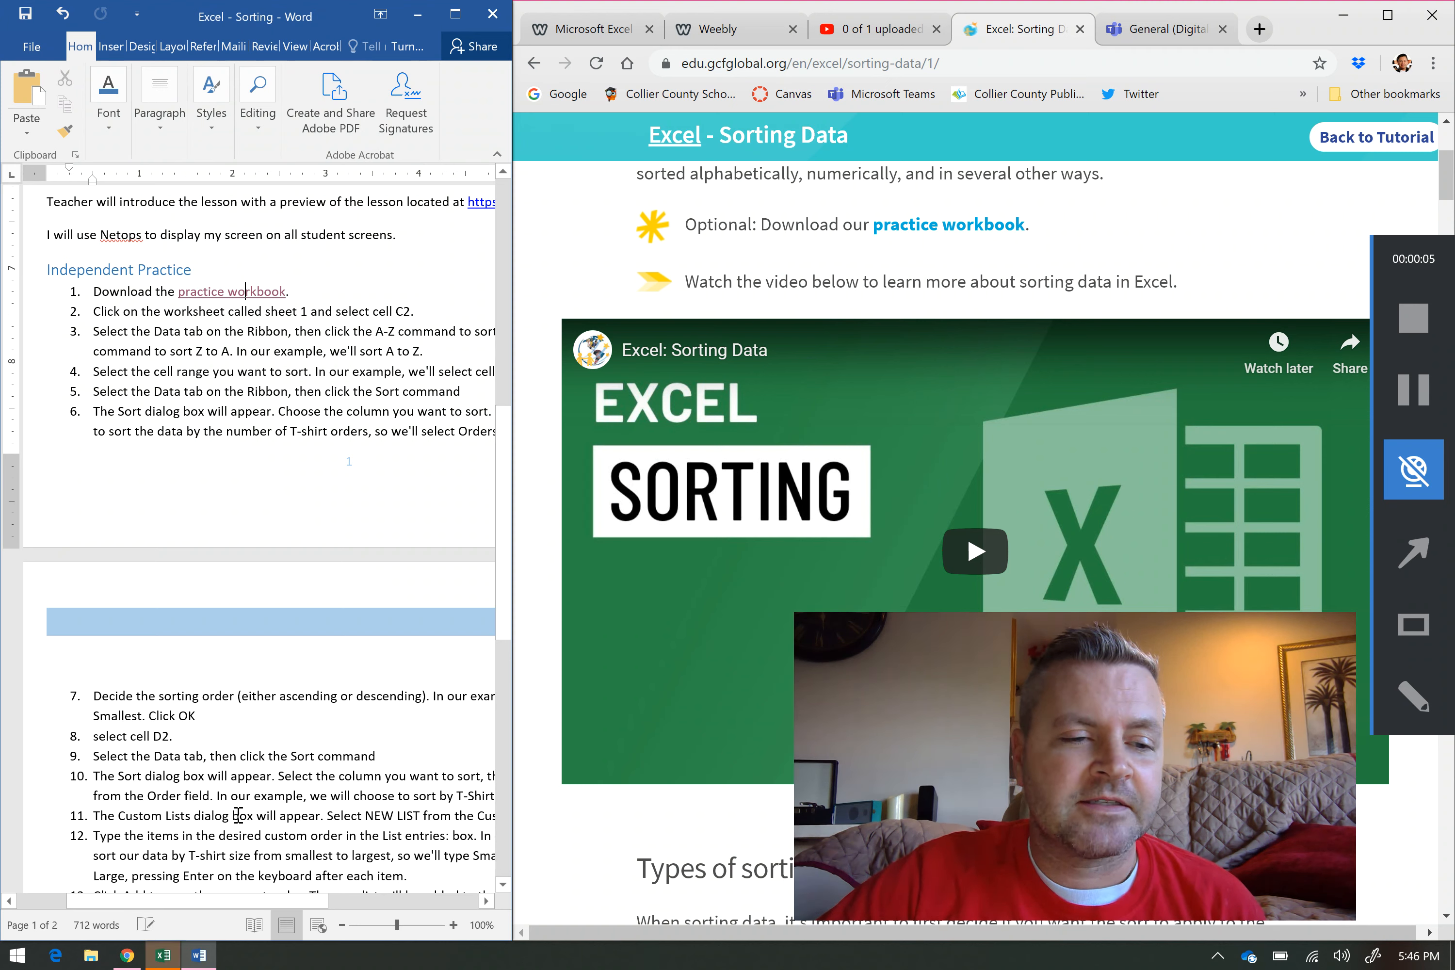
left_click(176, 957)
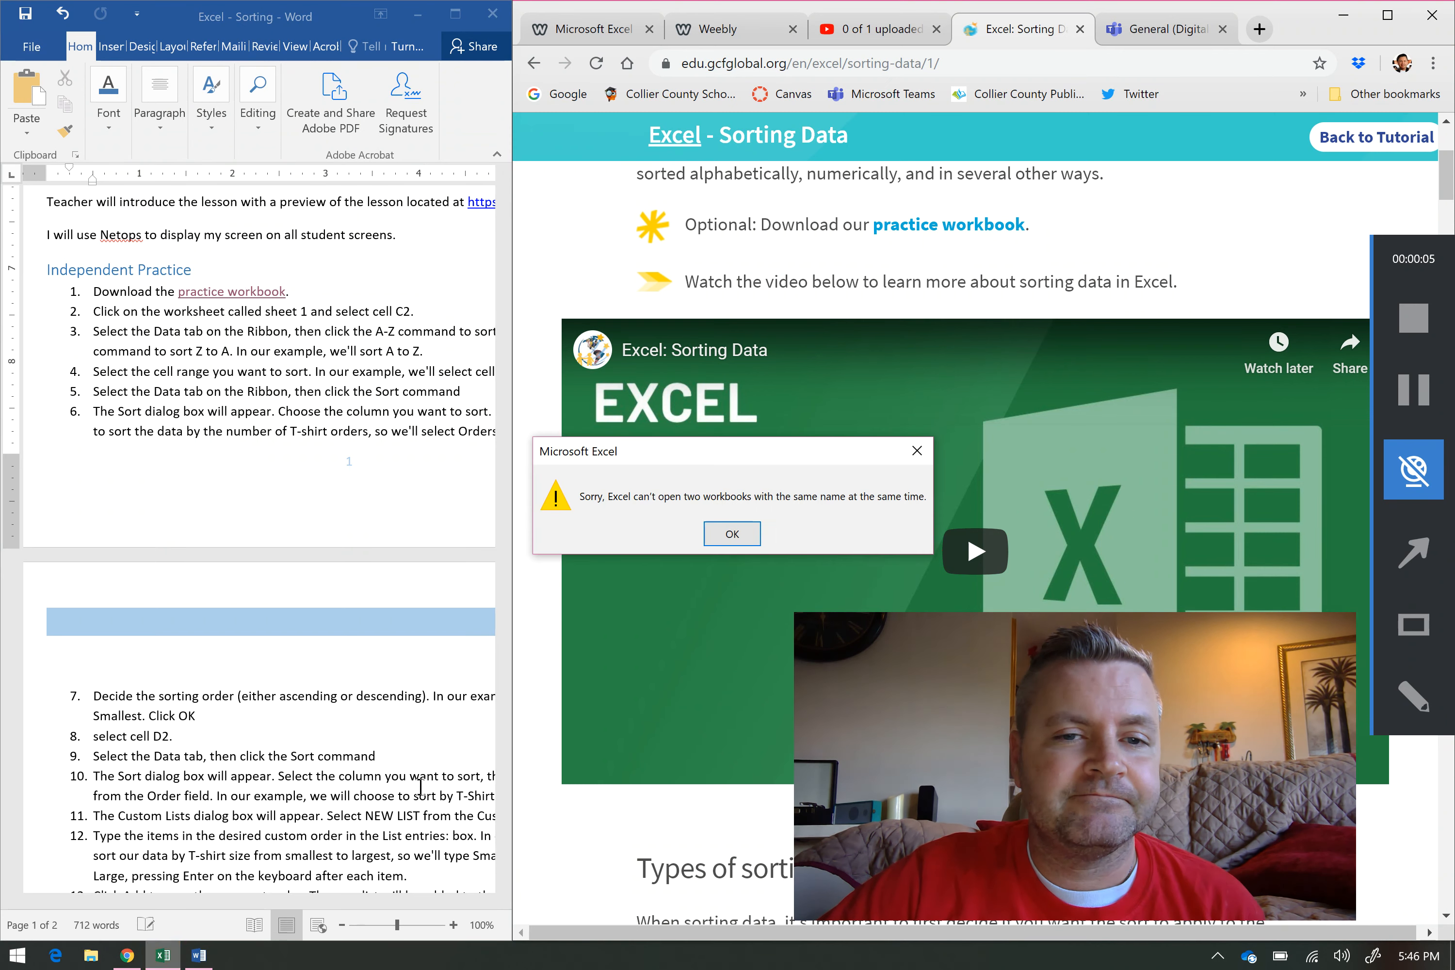
left_click(743, 543)
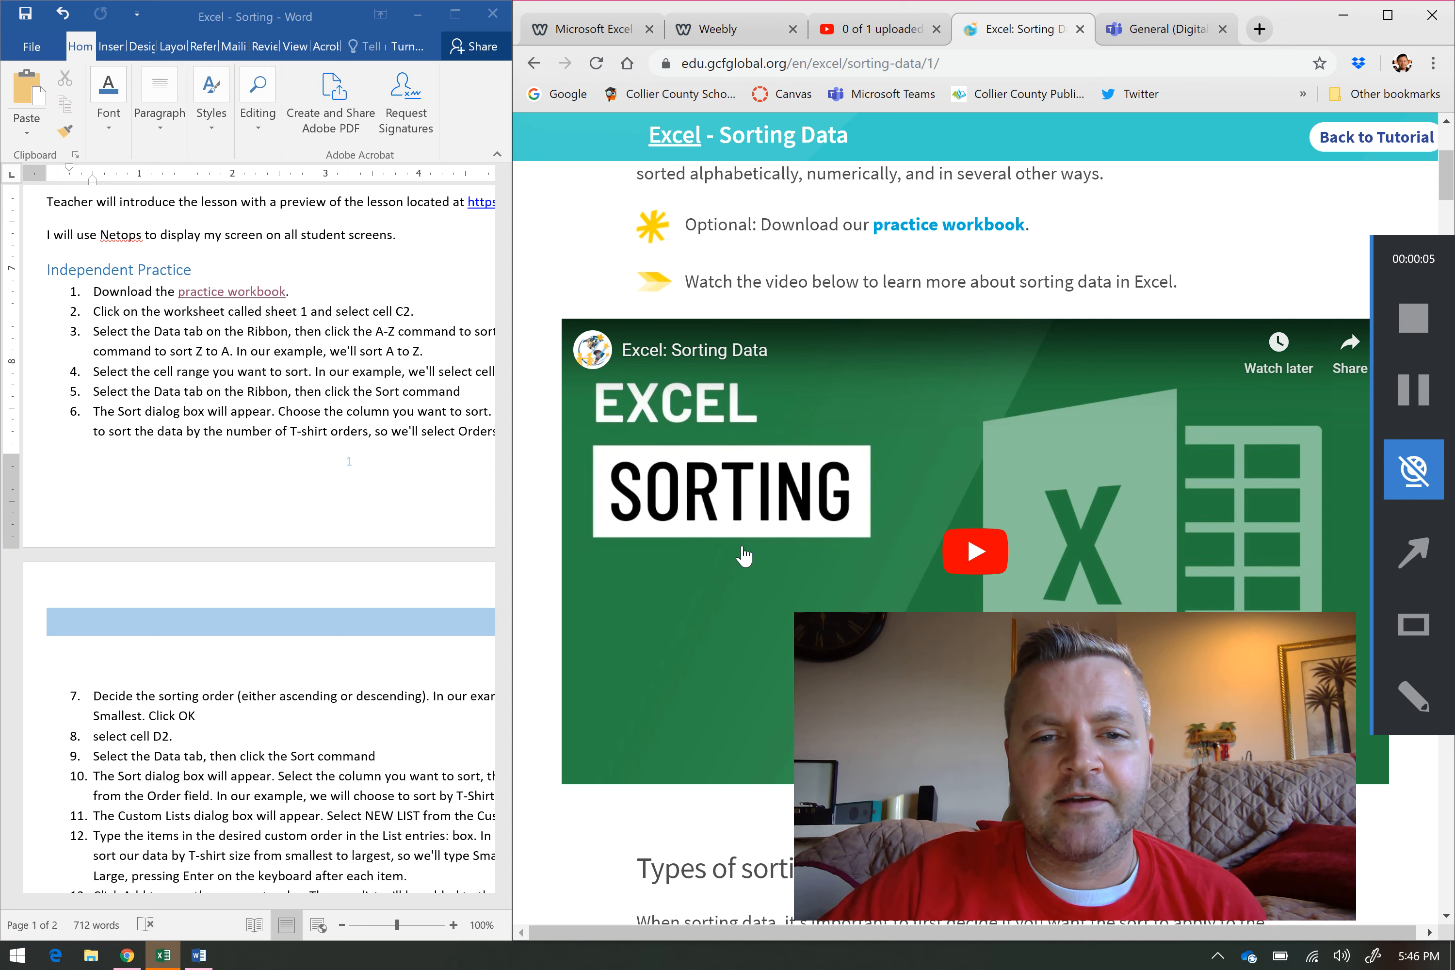
Close the already open excel_sorting_practice workbook and open it again from the practice workbook link in the Word document.
left_click(168, 962)
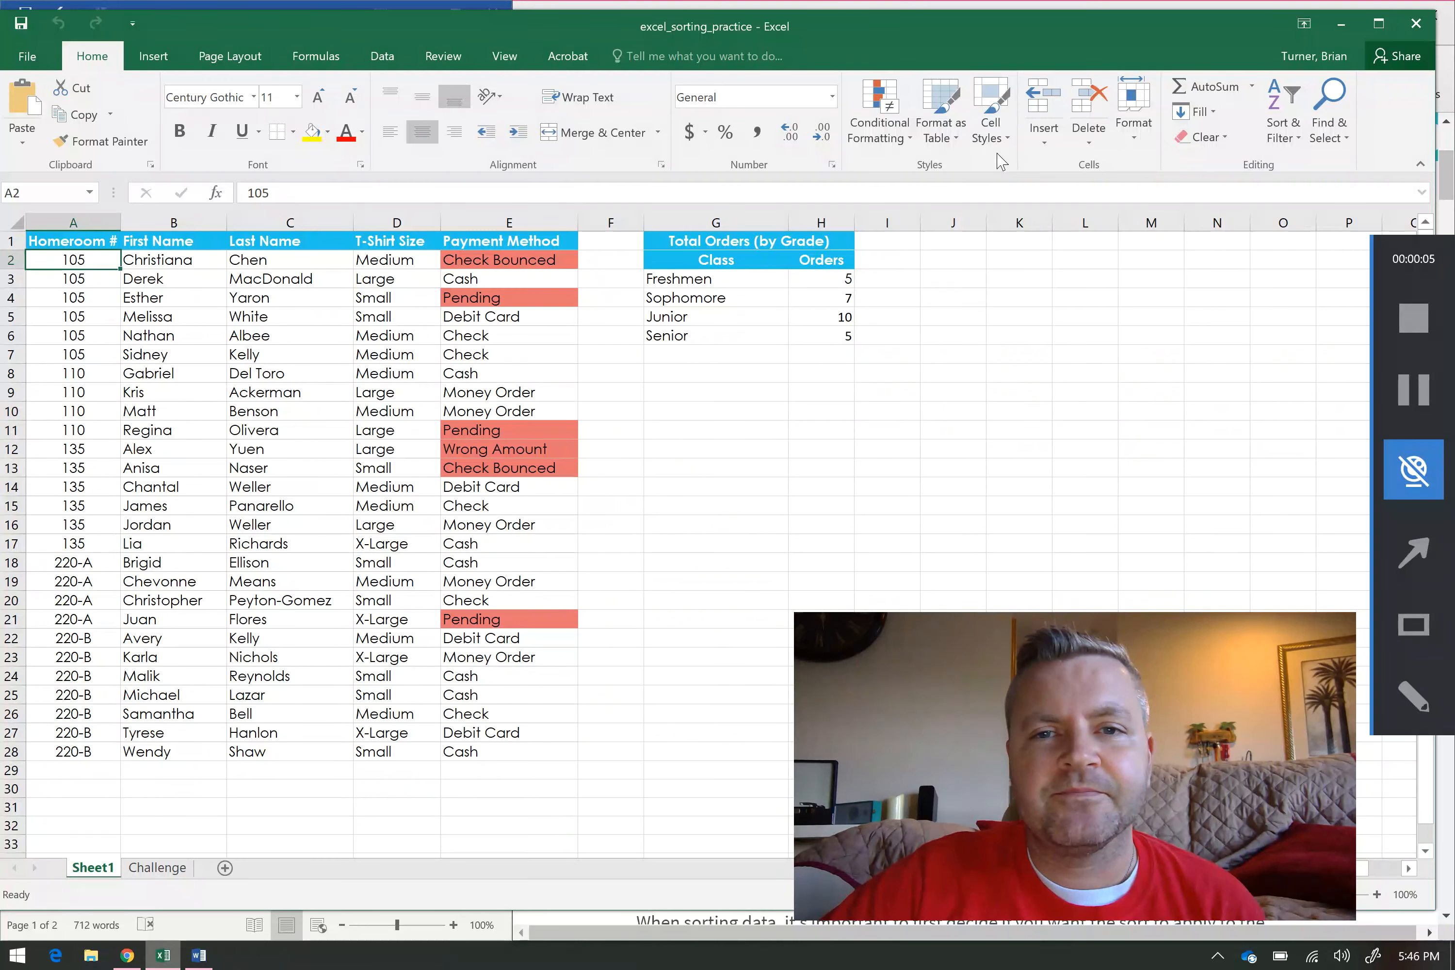
left_click(1341, 25)
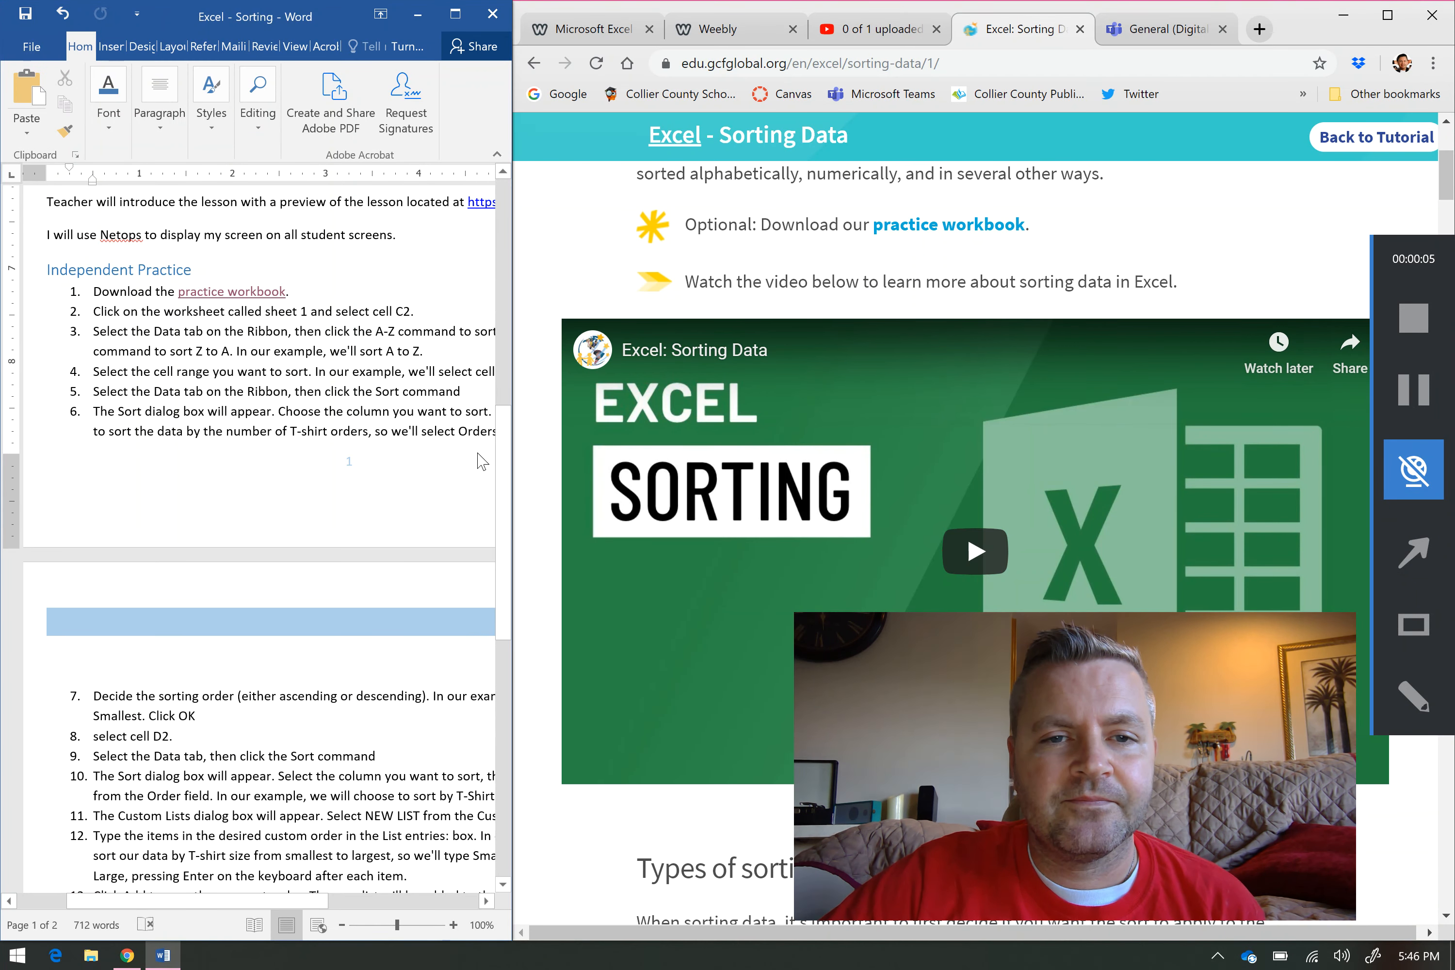
left_click(250, 289, "ctrl")
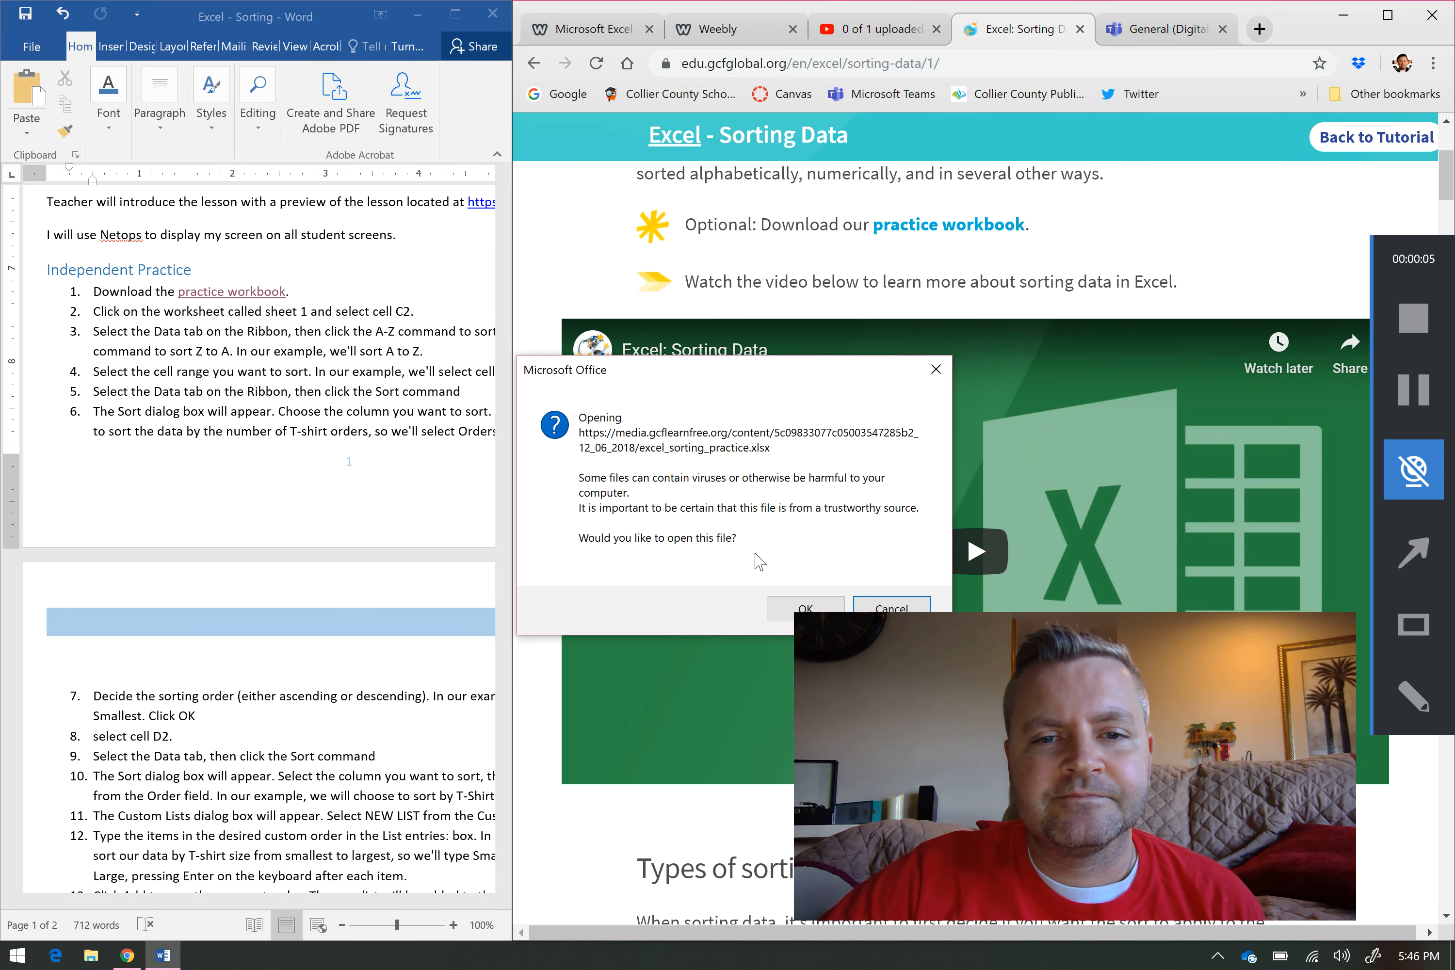
left_click(777, 607)
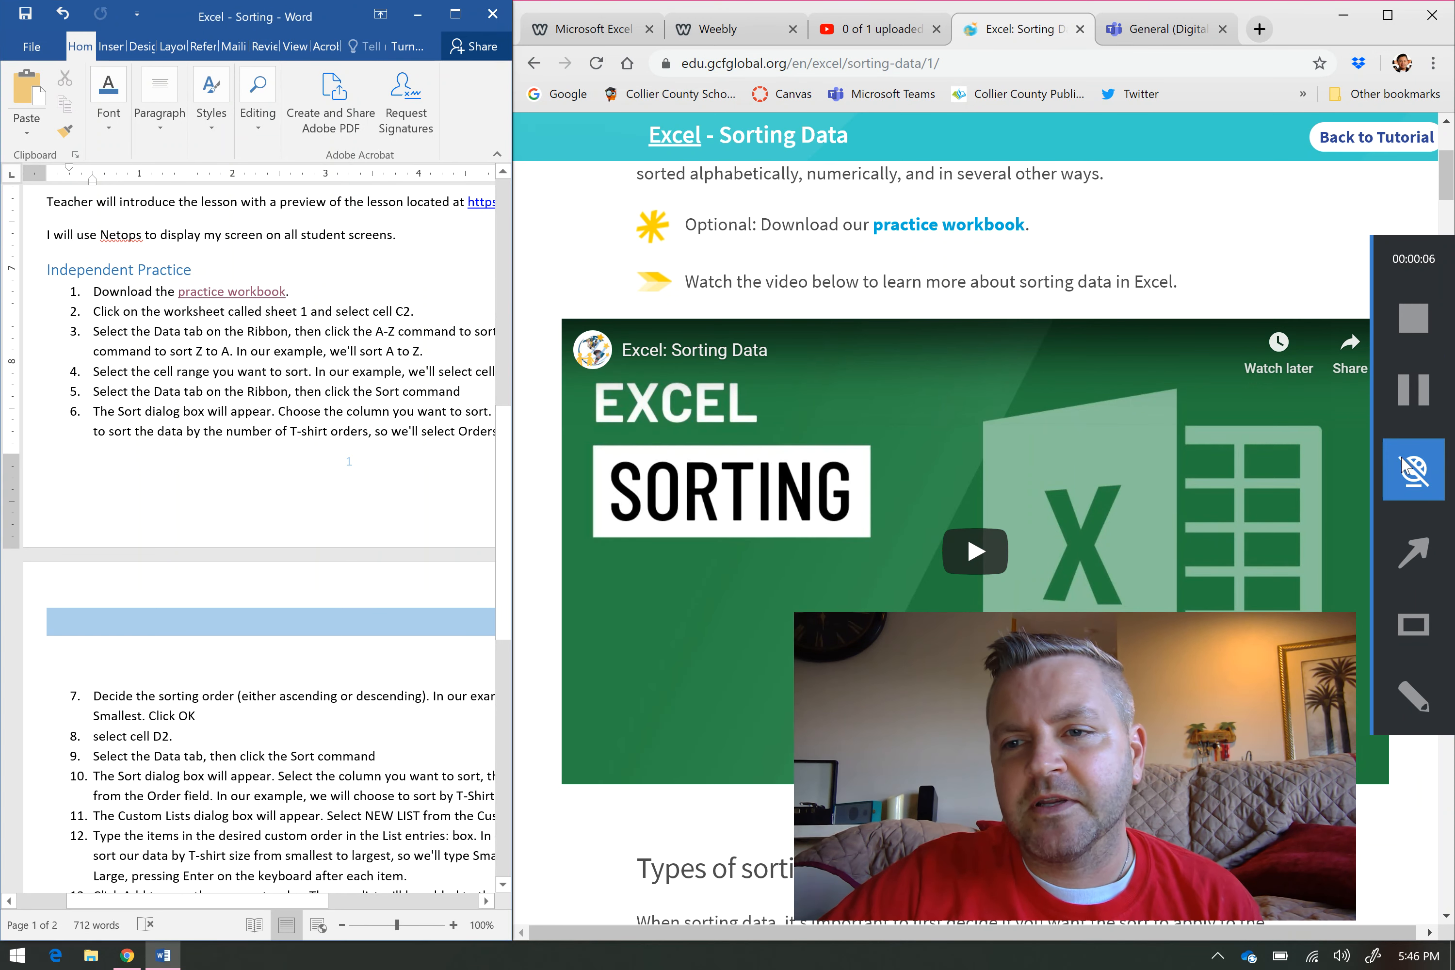
left_click(1413, 470)
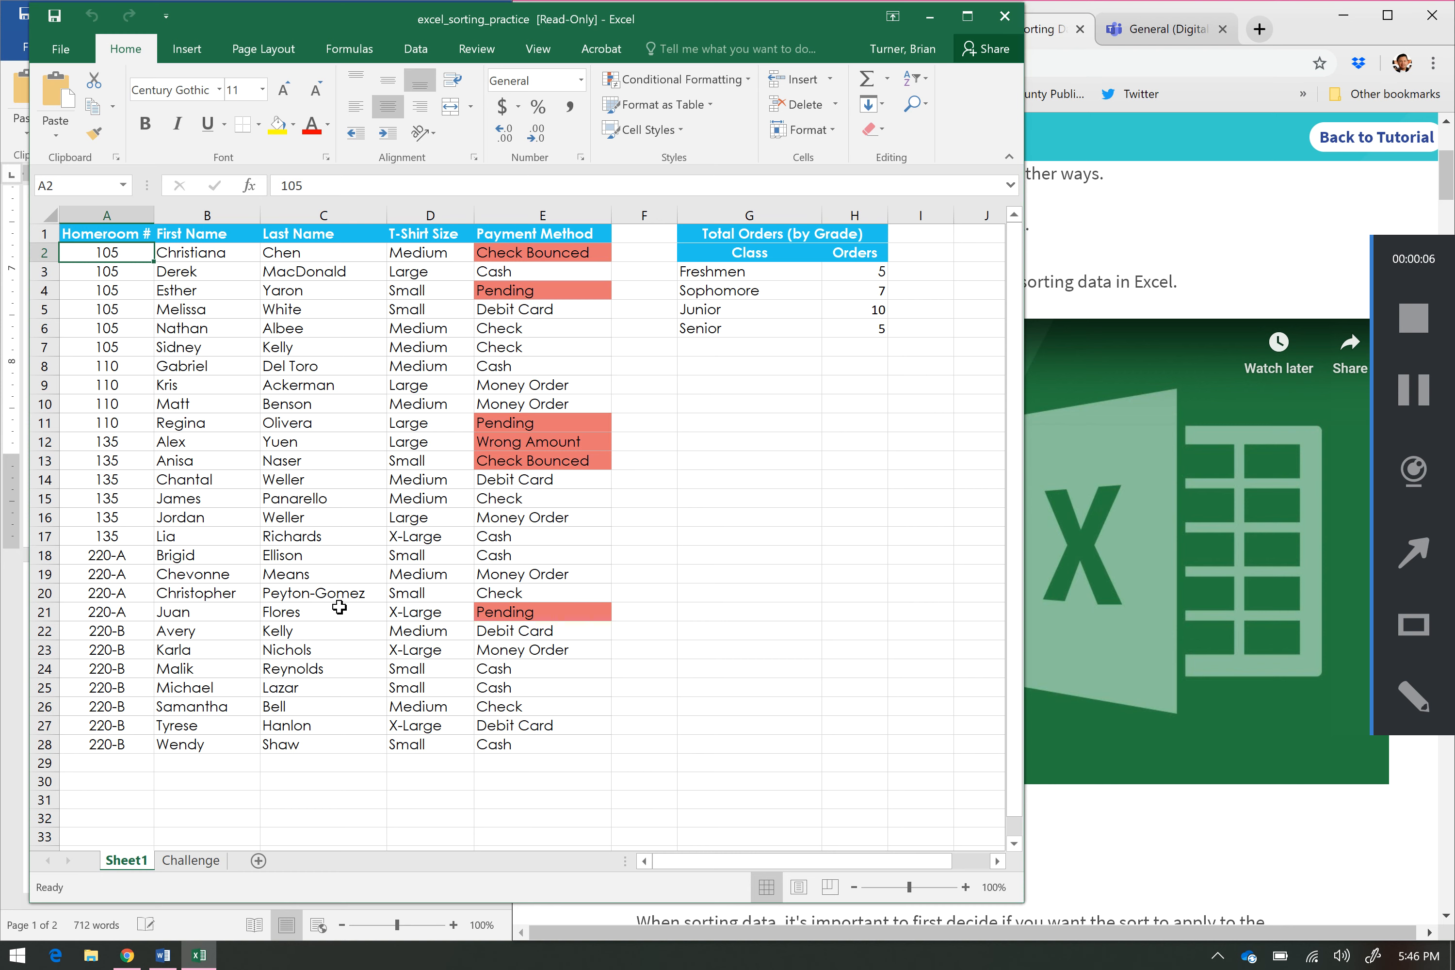
Look over the Sheet1 and Challenge worksheets of the practice workbook.
left_click(196, 861)
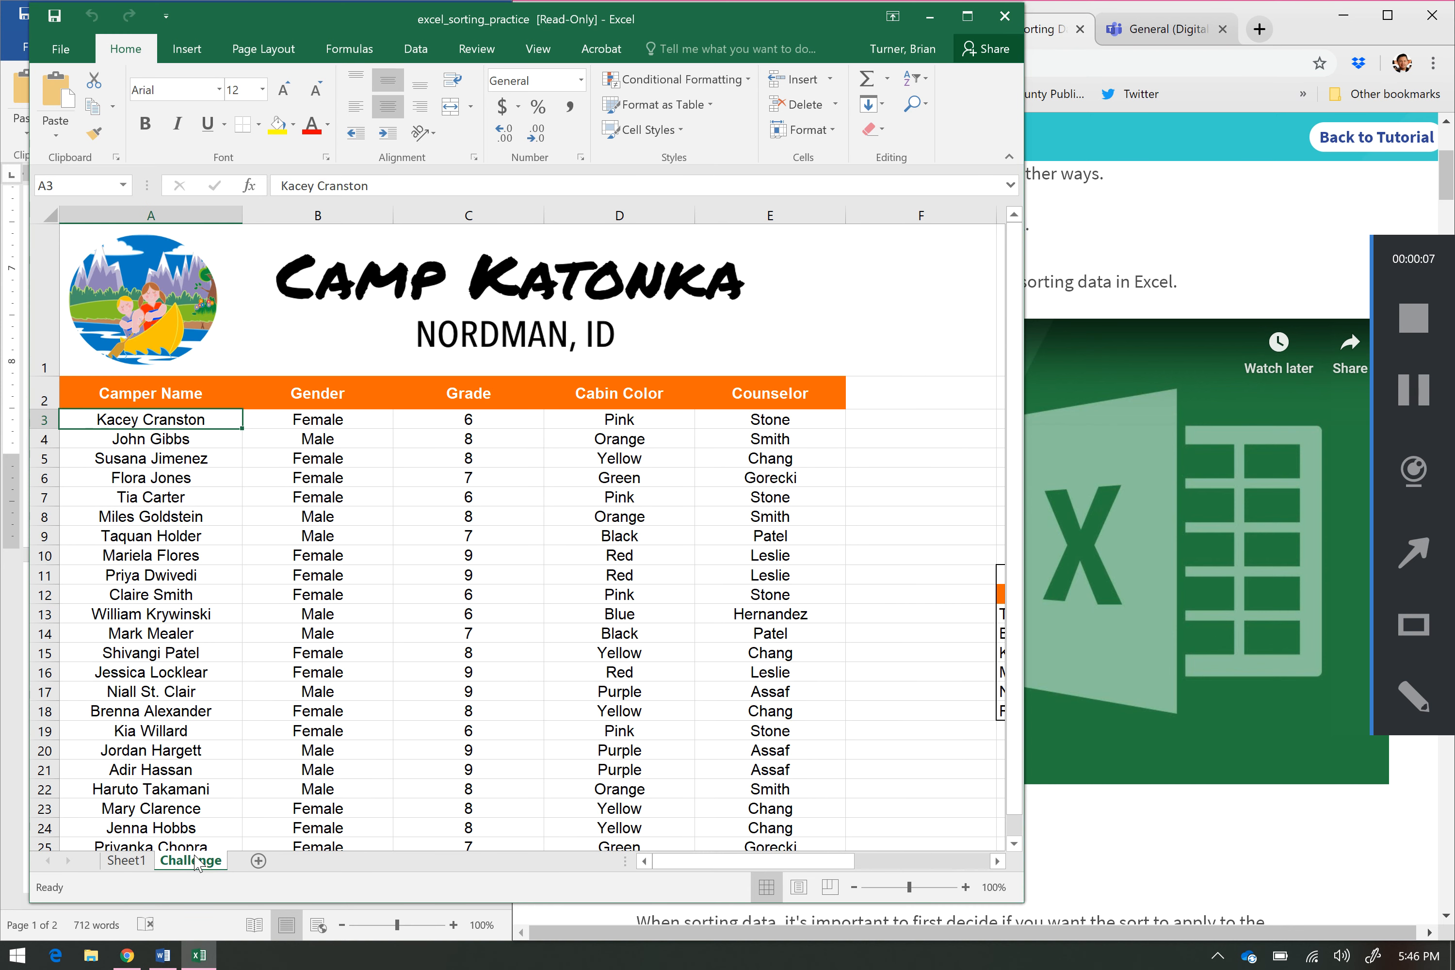
left_click(128, 860)
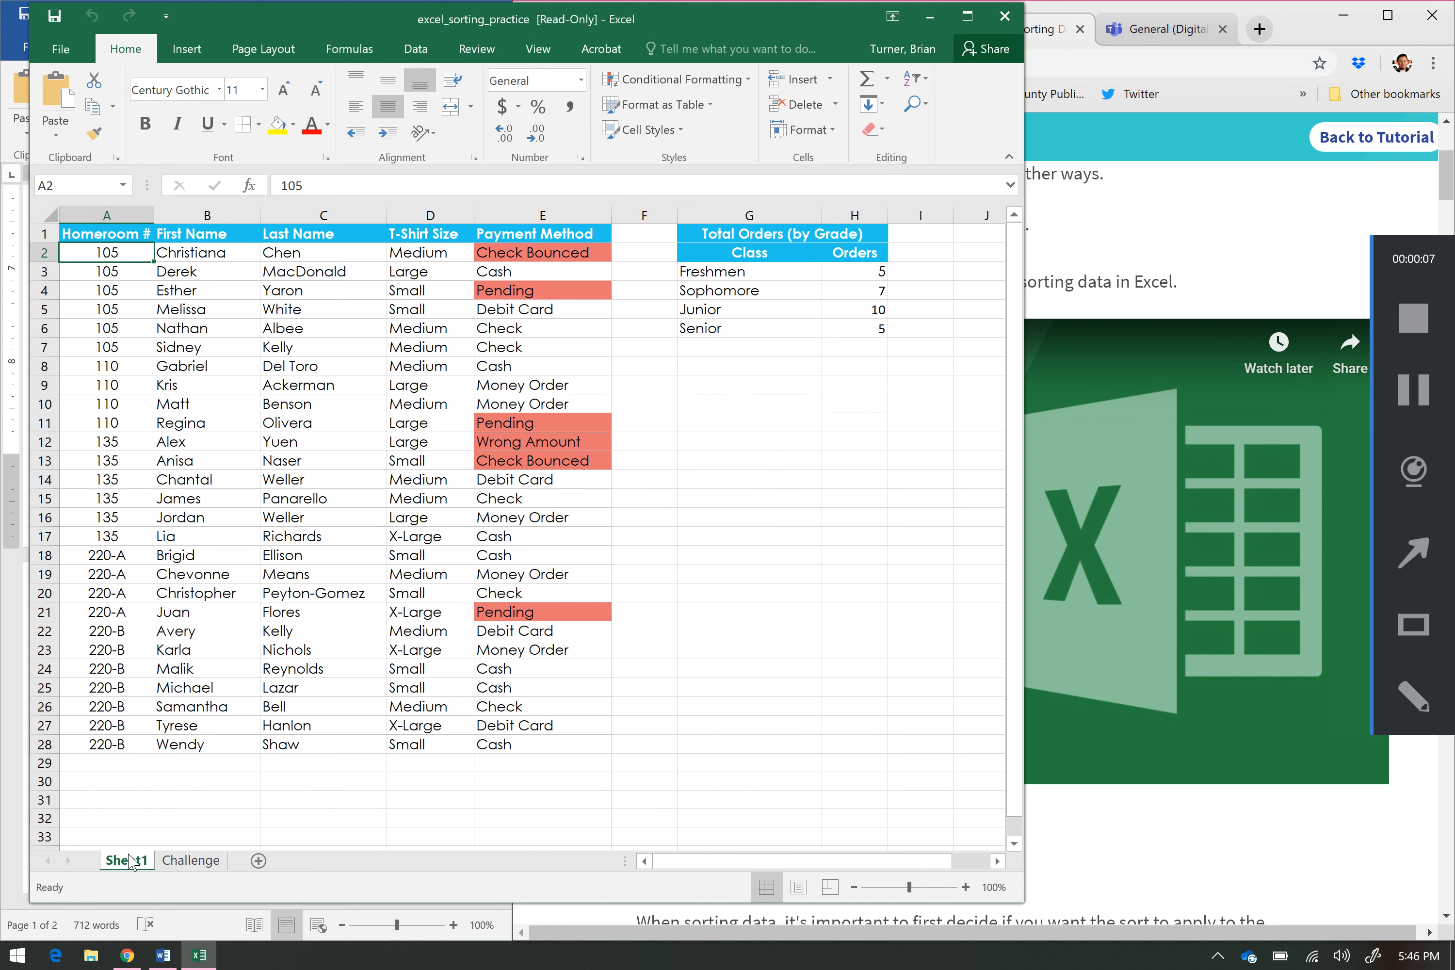
left_click(190, 861)
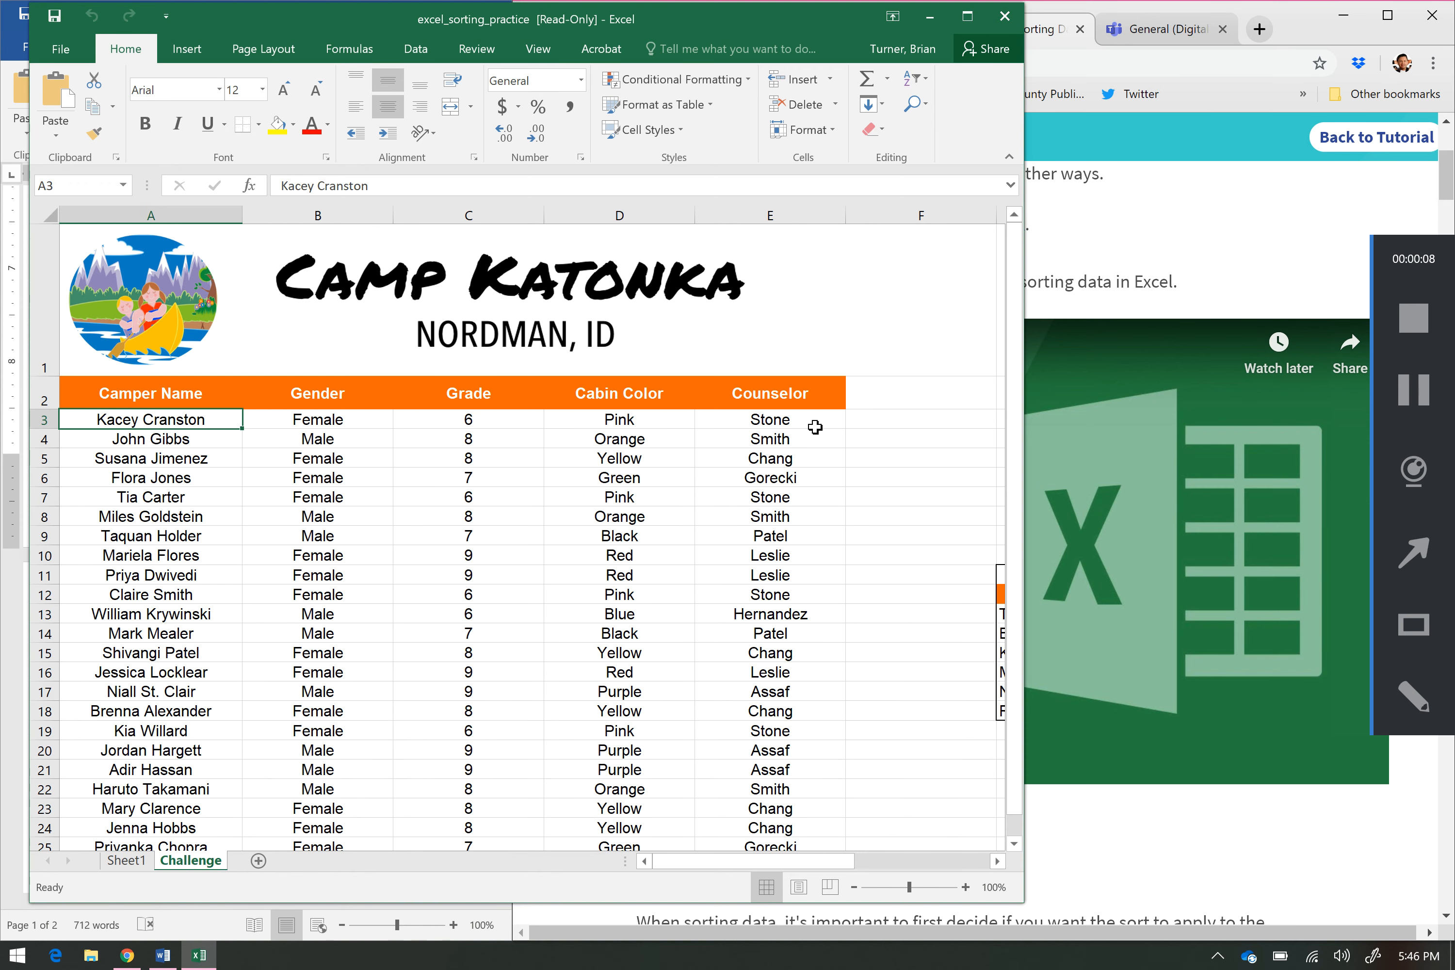
left_click(1014, 11)
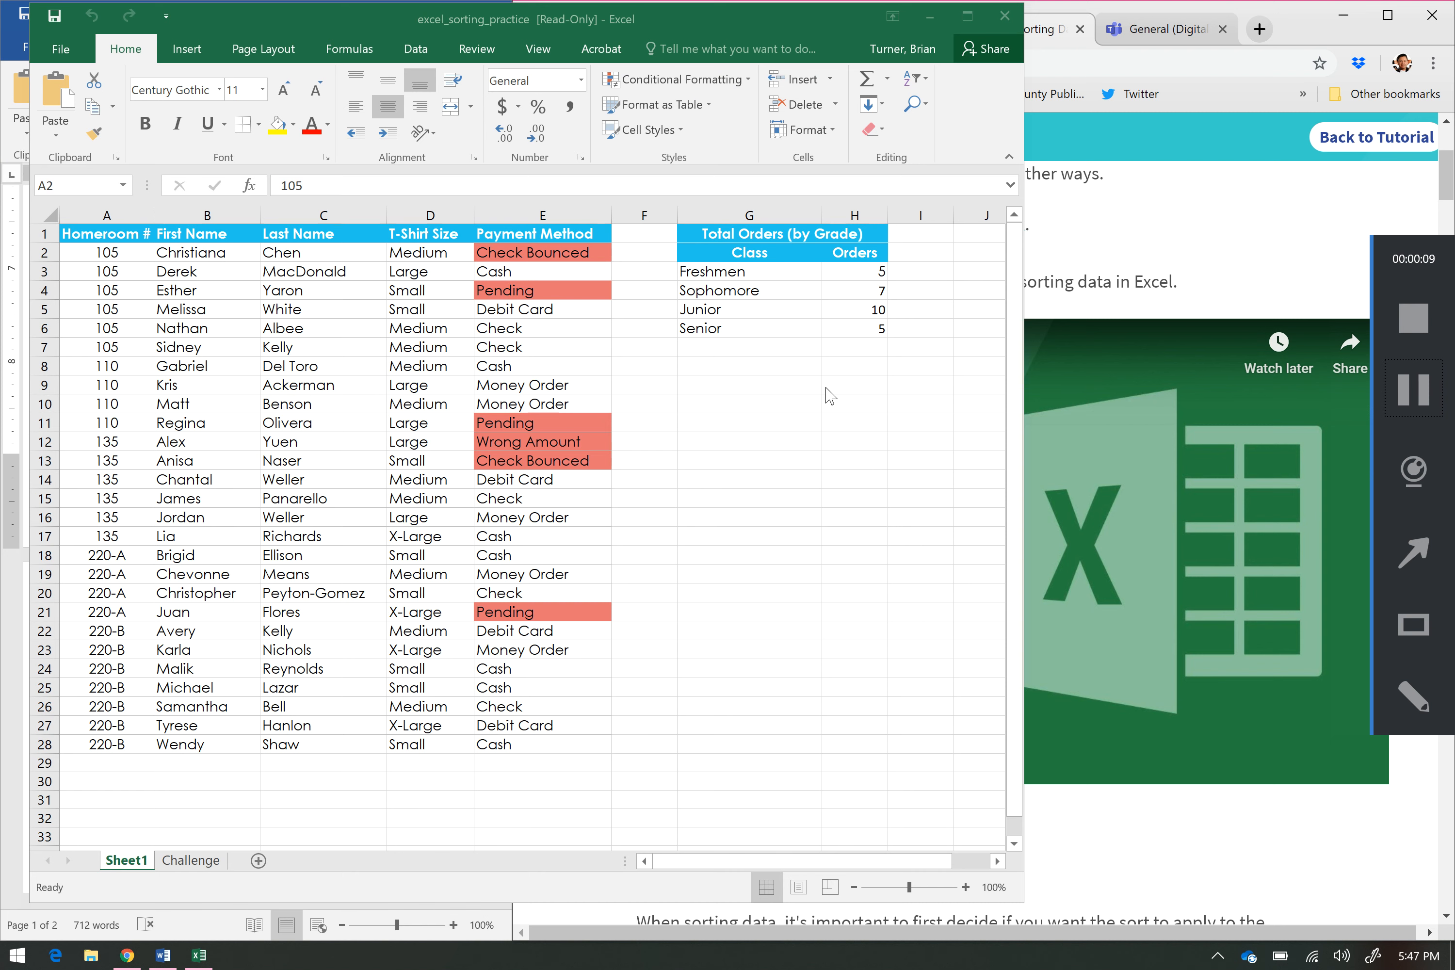
Switch to the Word lesson document and widen its window to show more of the instruction text.
left_click(686, 495)
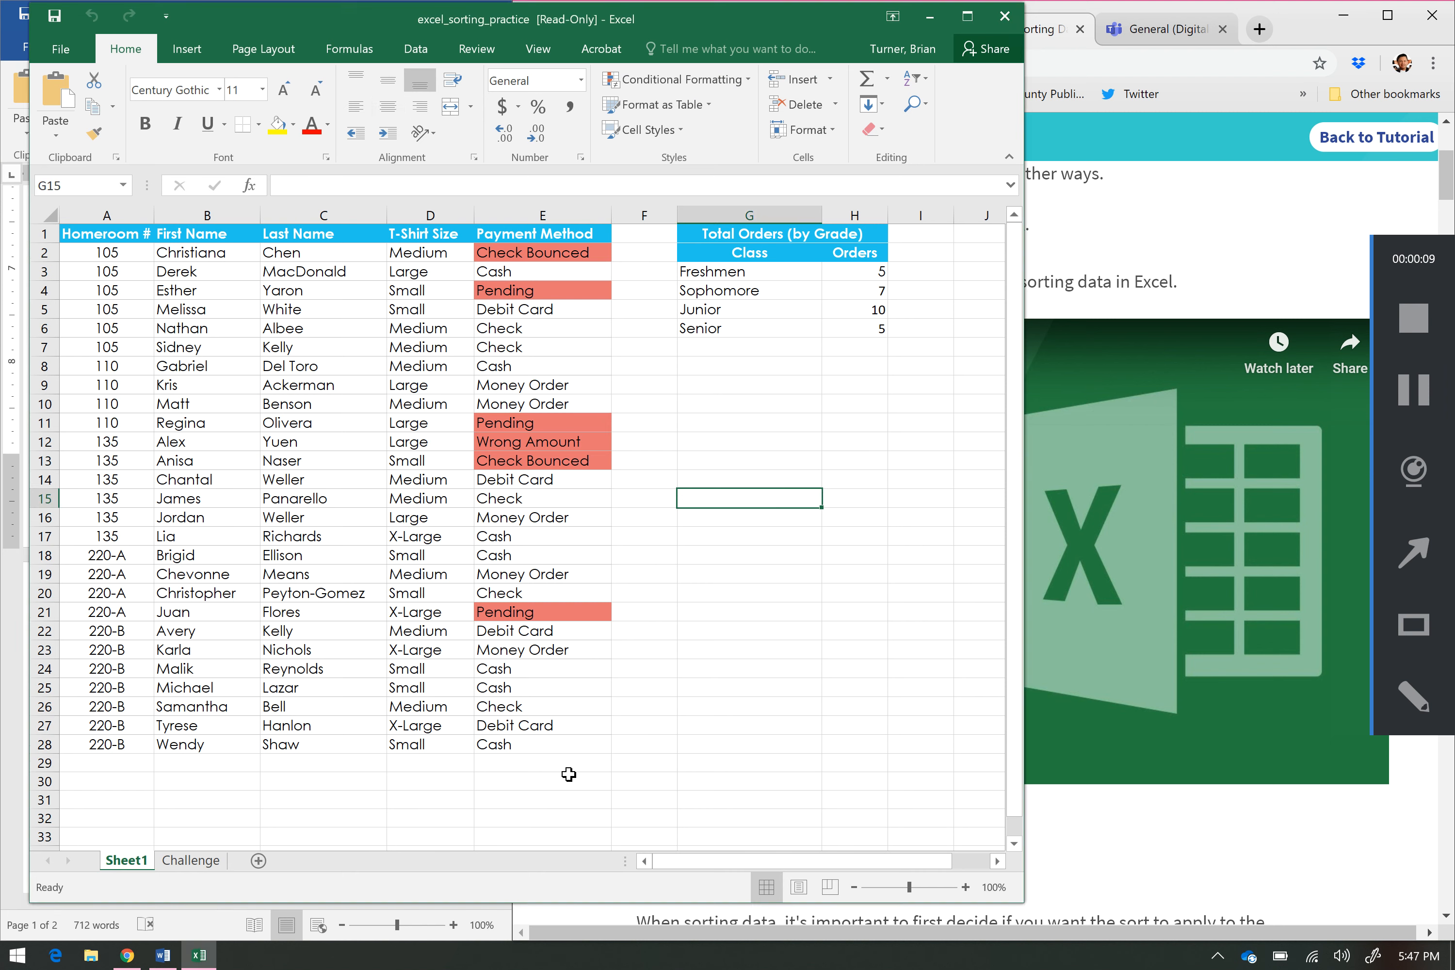
left_click(162, 956)
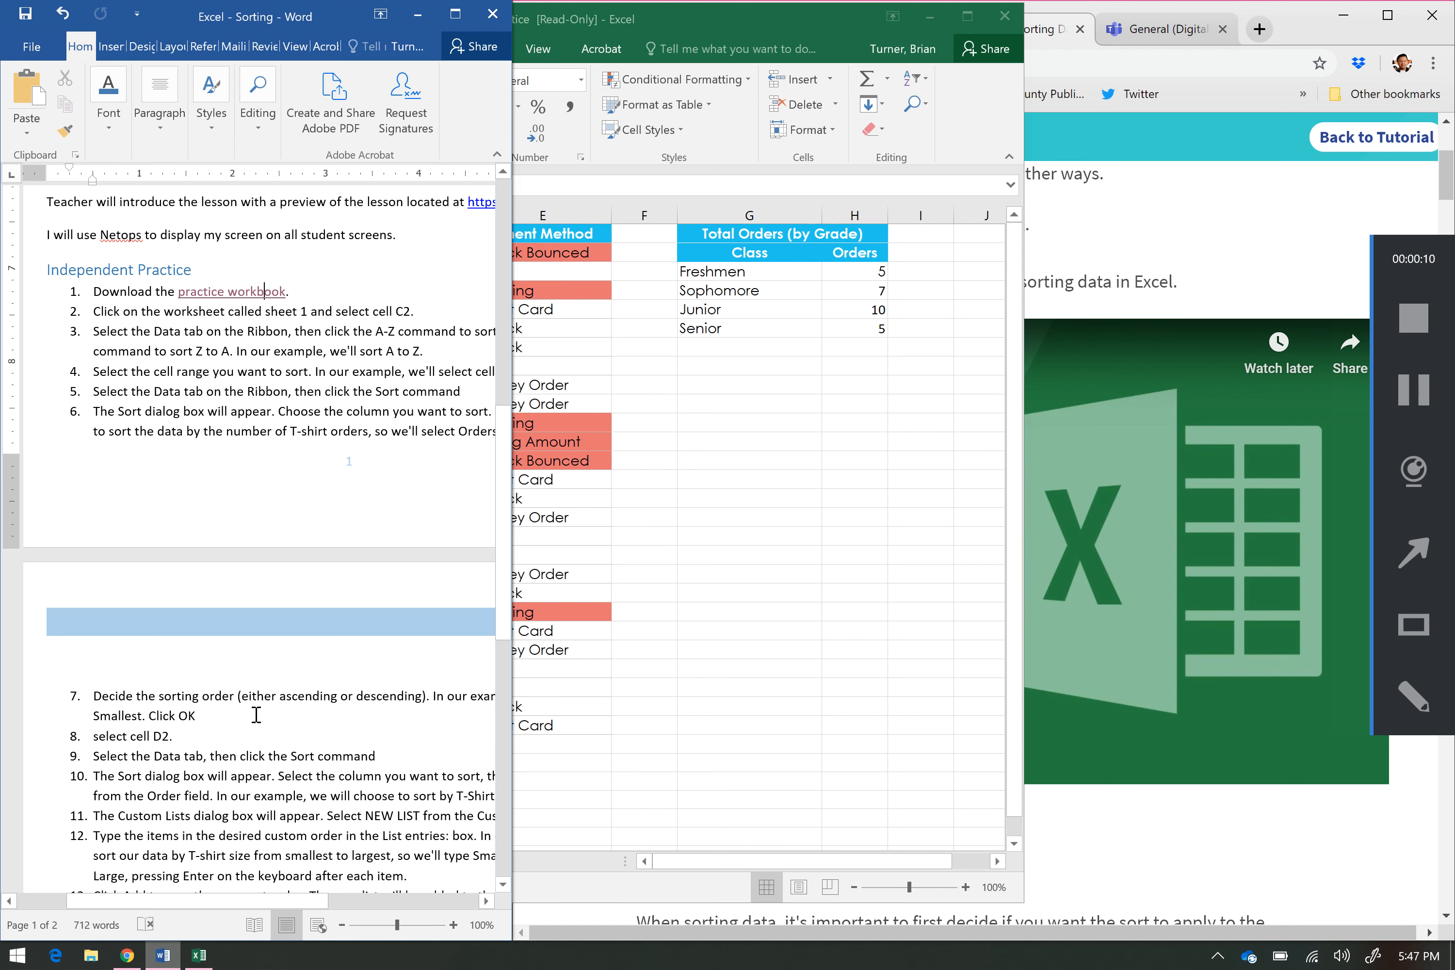
left_click_drag(507, 460, 595, 476)
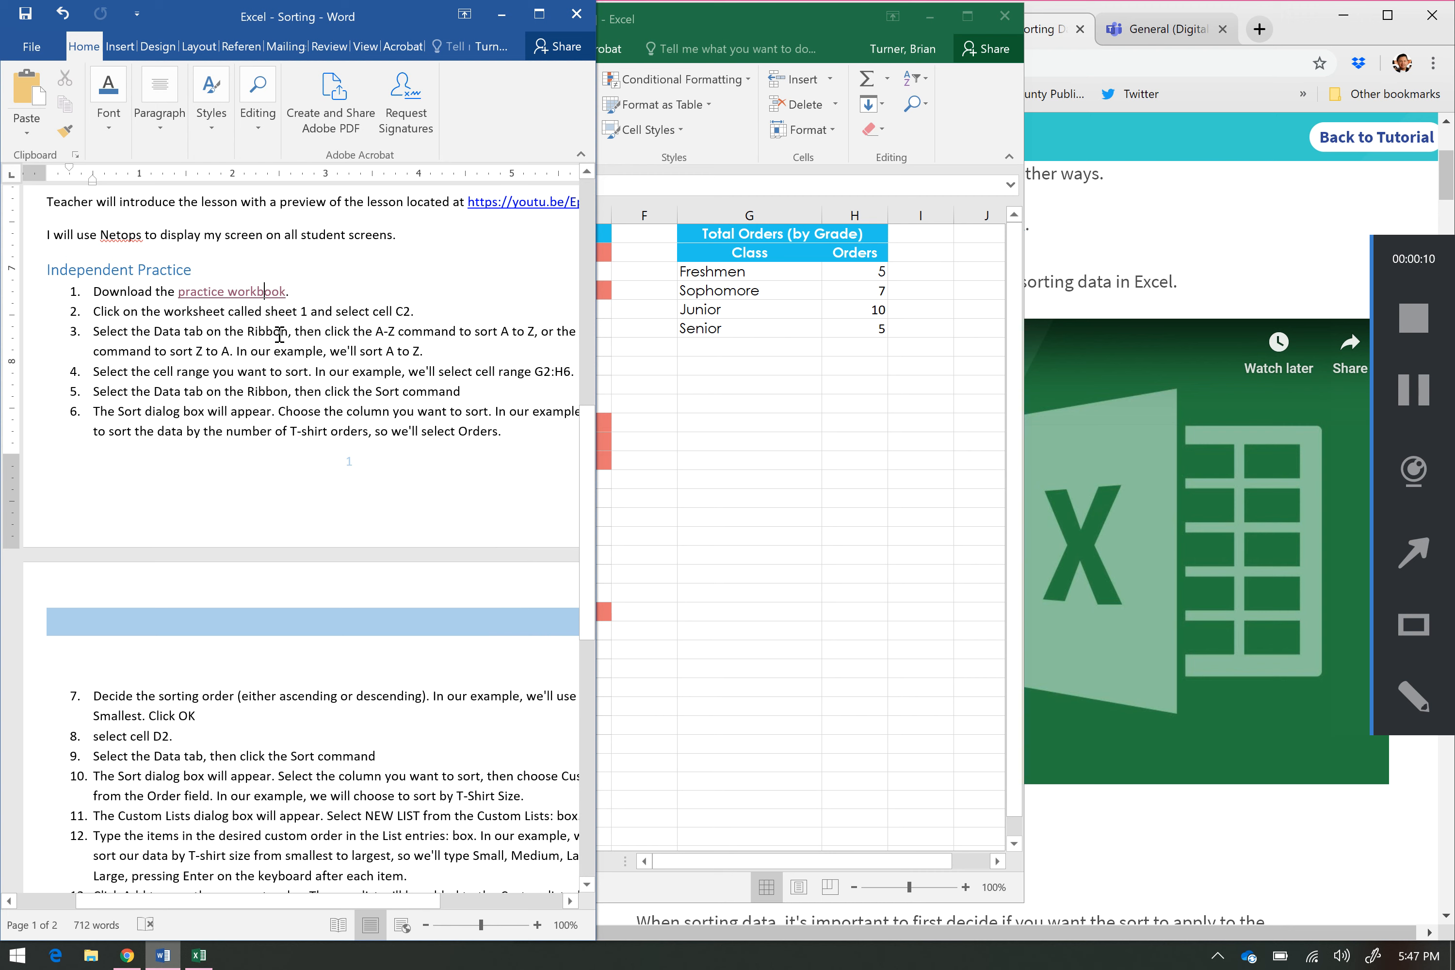
Select cell C2 on Sheet1 in Excel and move the workbook window beside the Word instructions.
left_click(689, 539)
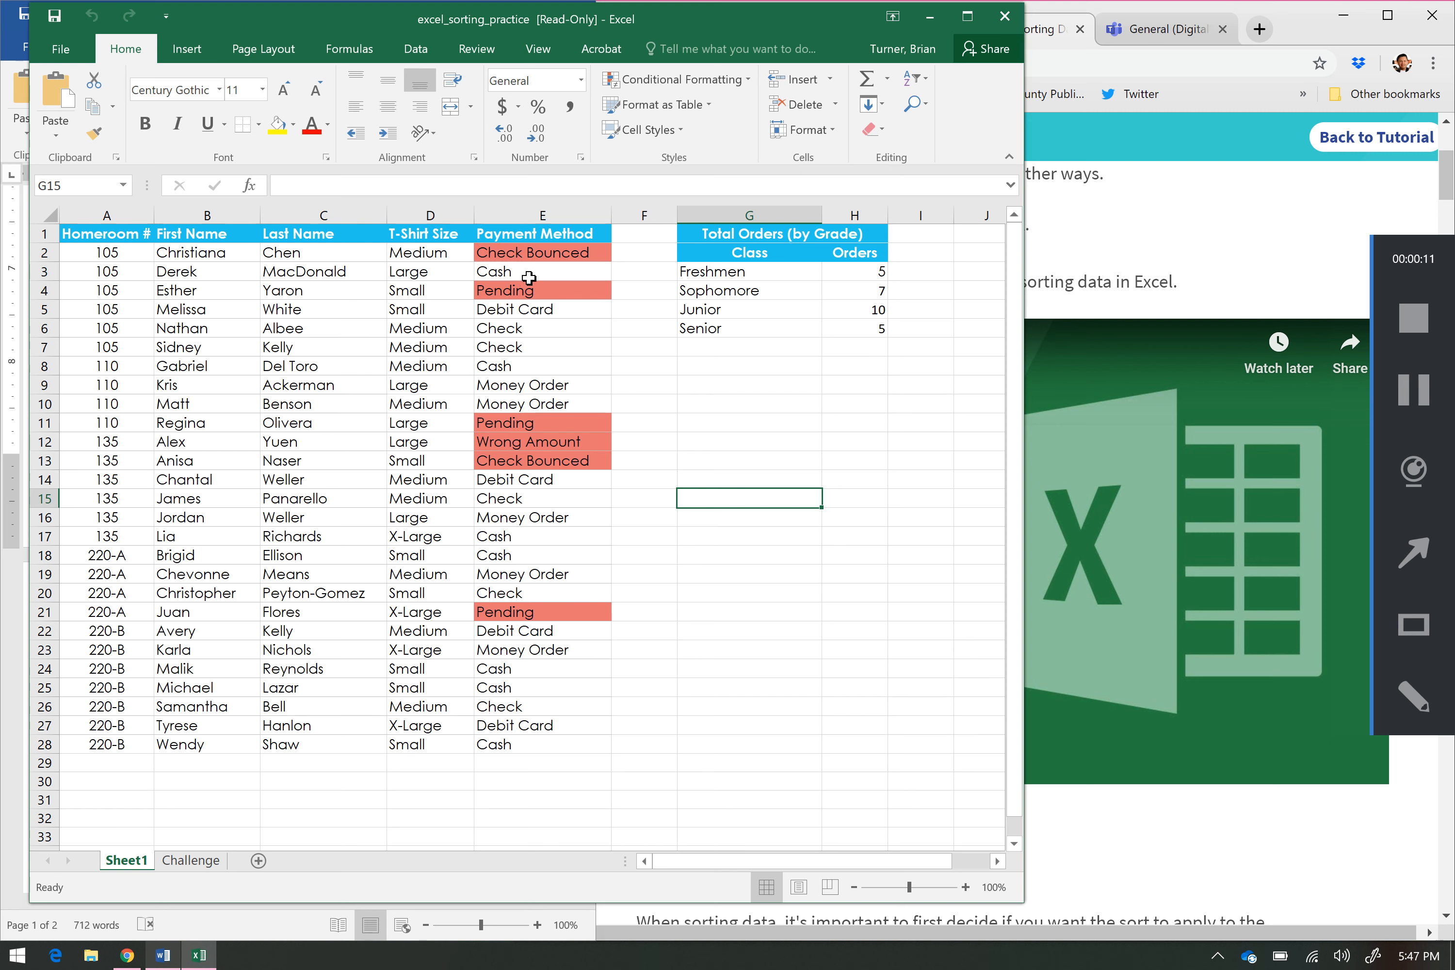
left_click(331, 250)
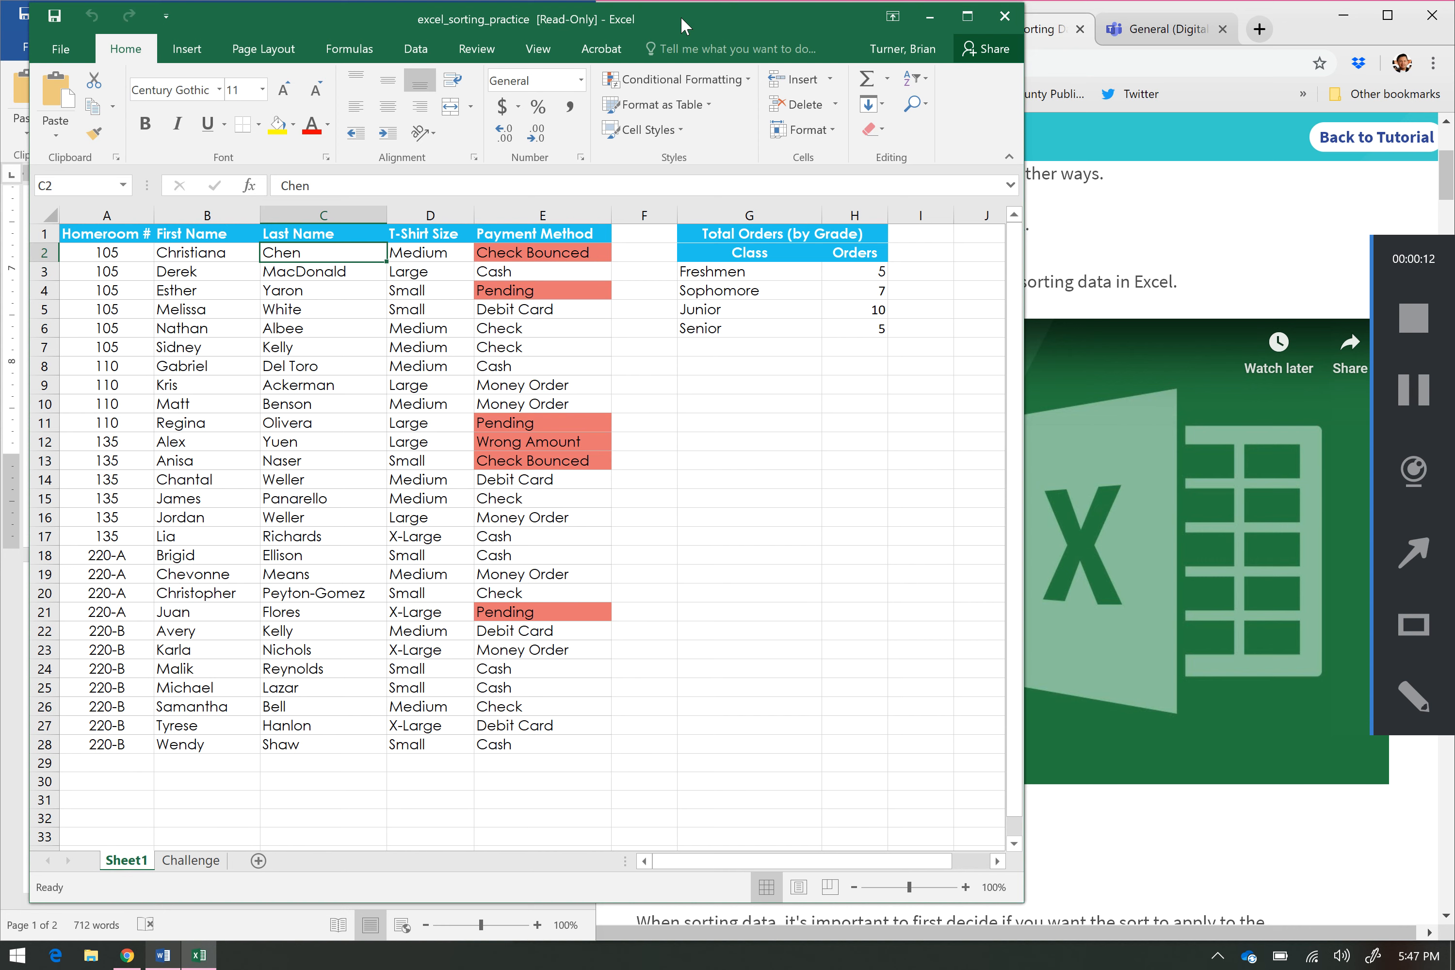
left_click_drag(683, 21, 1141, 42)
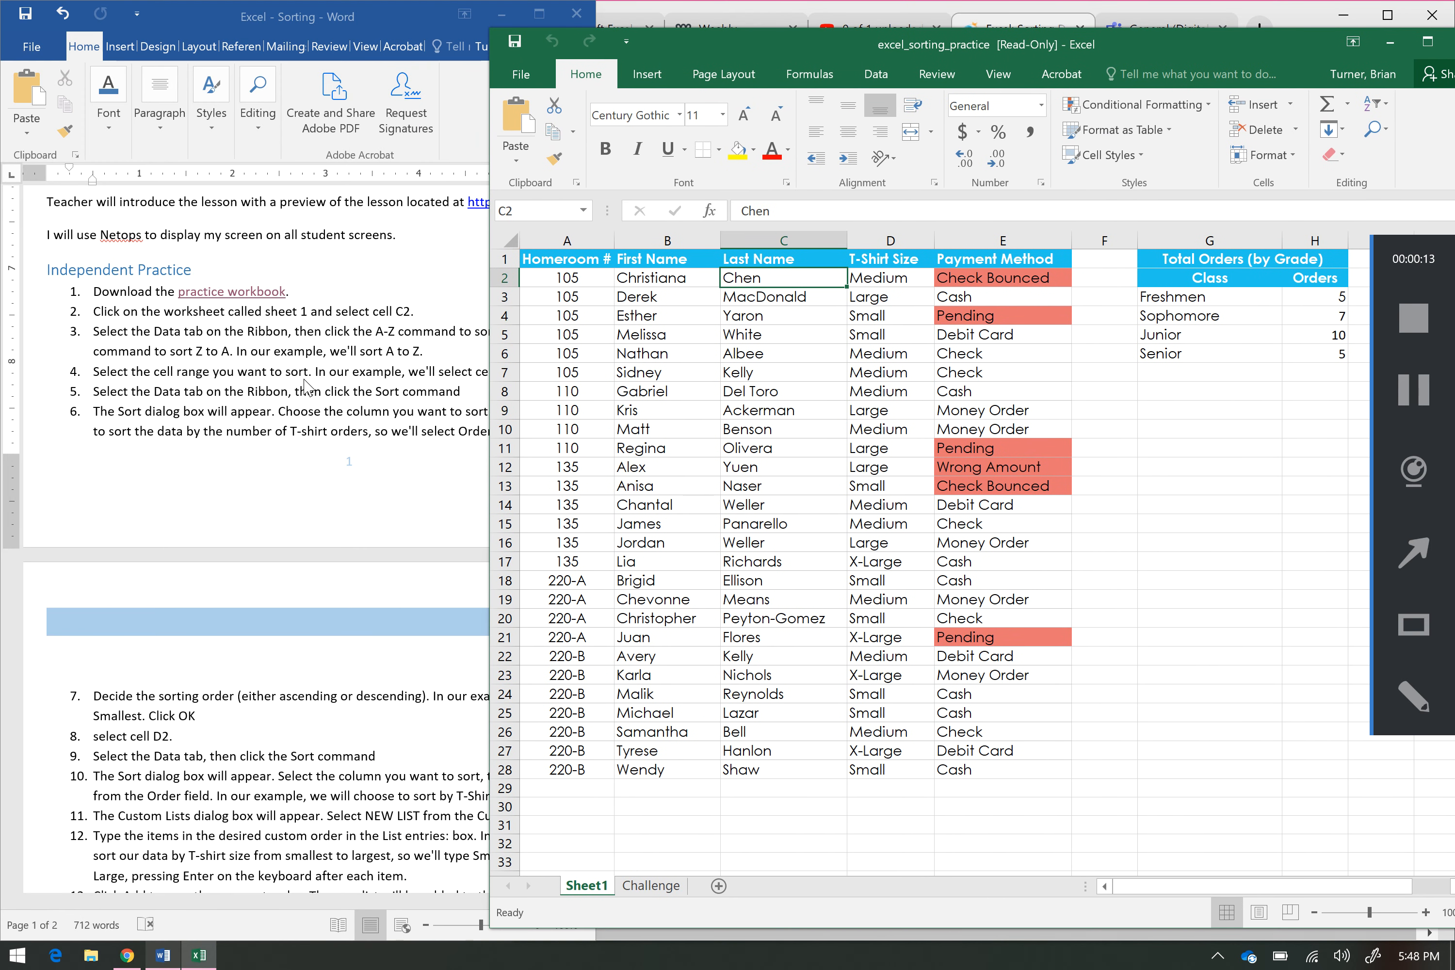
Highlight instruction 3 in the Word document and sort the Sheet1 order list by Last Name from A to Z.
left_click(319, 392)
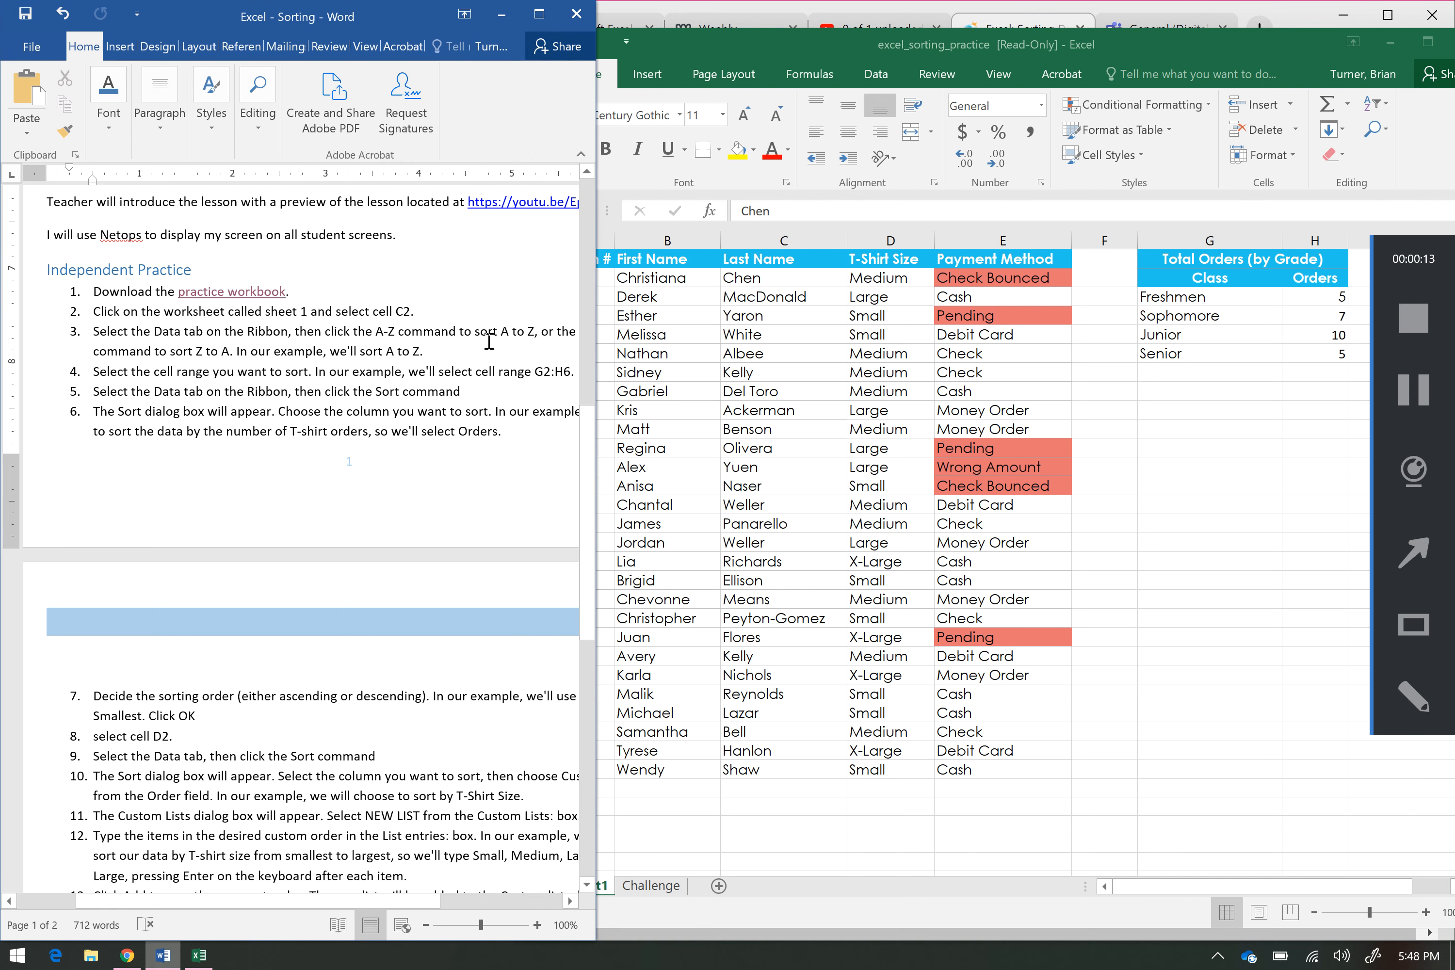
left_click_drag(207, 332, 452, 343)
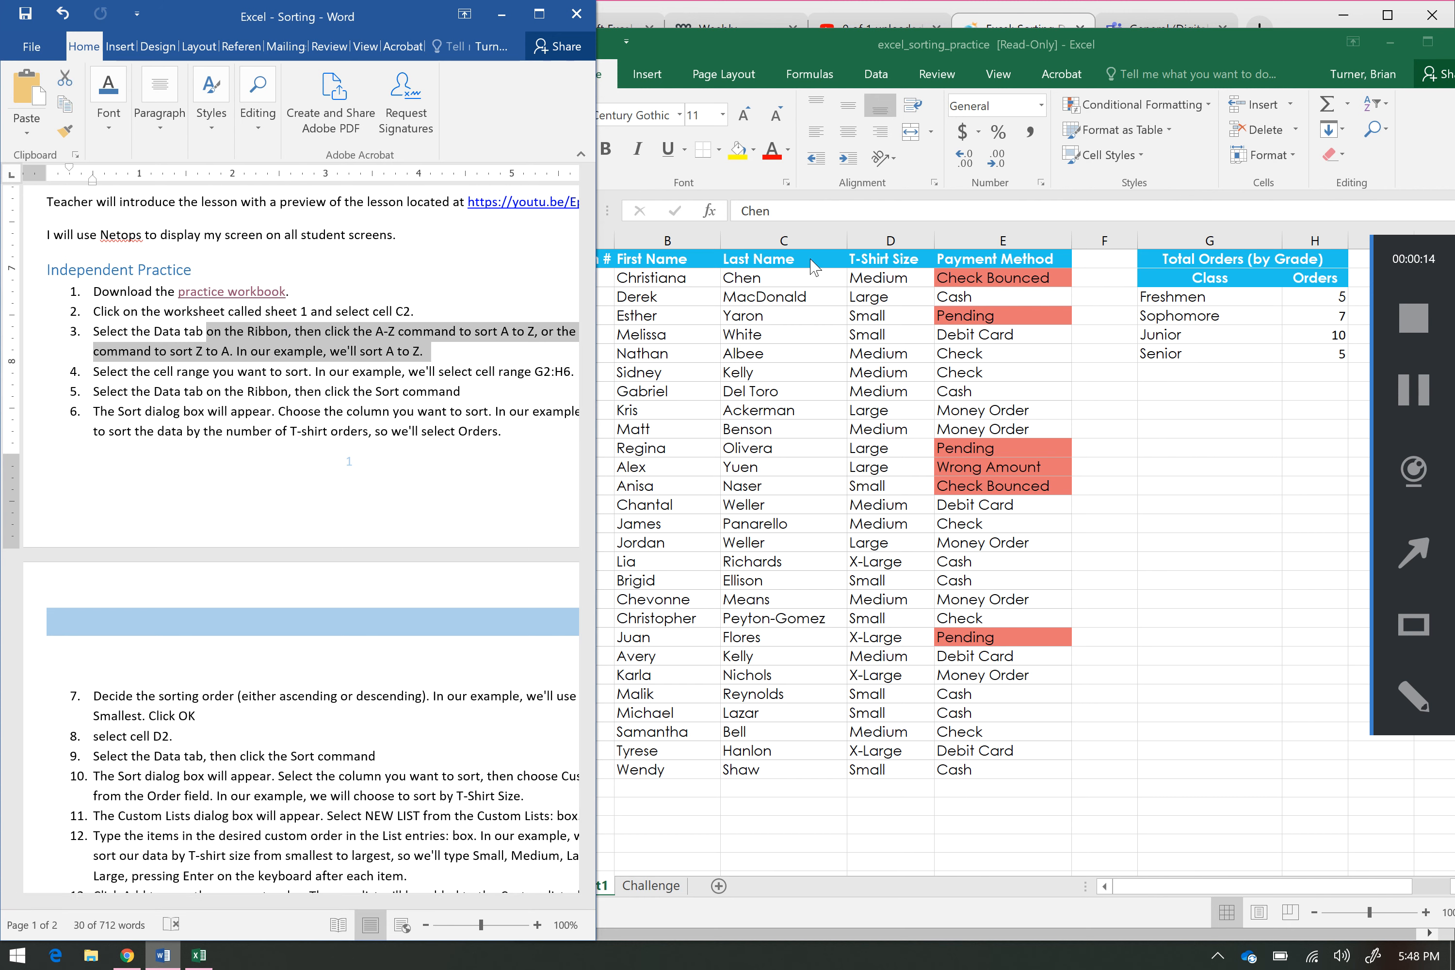
left_click(790, 276)
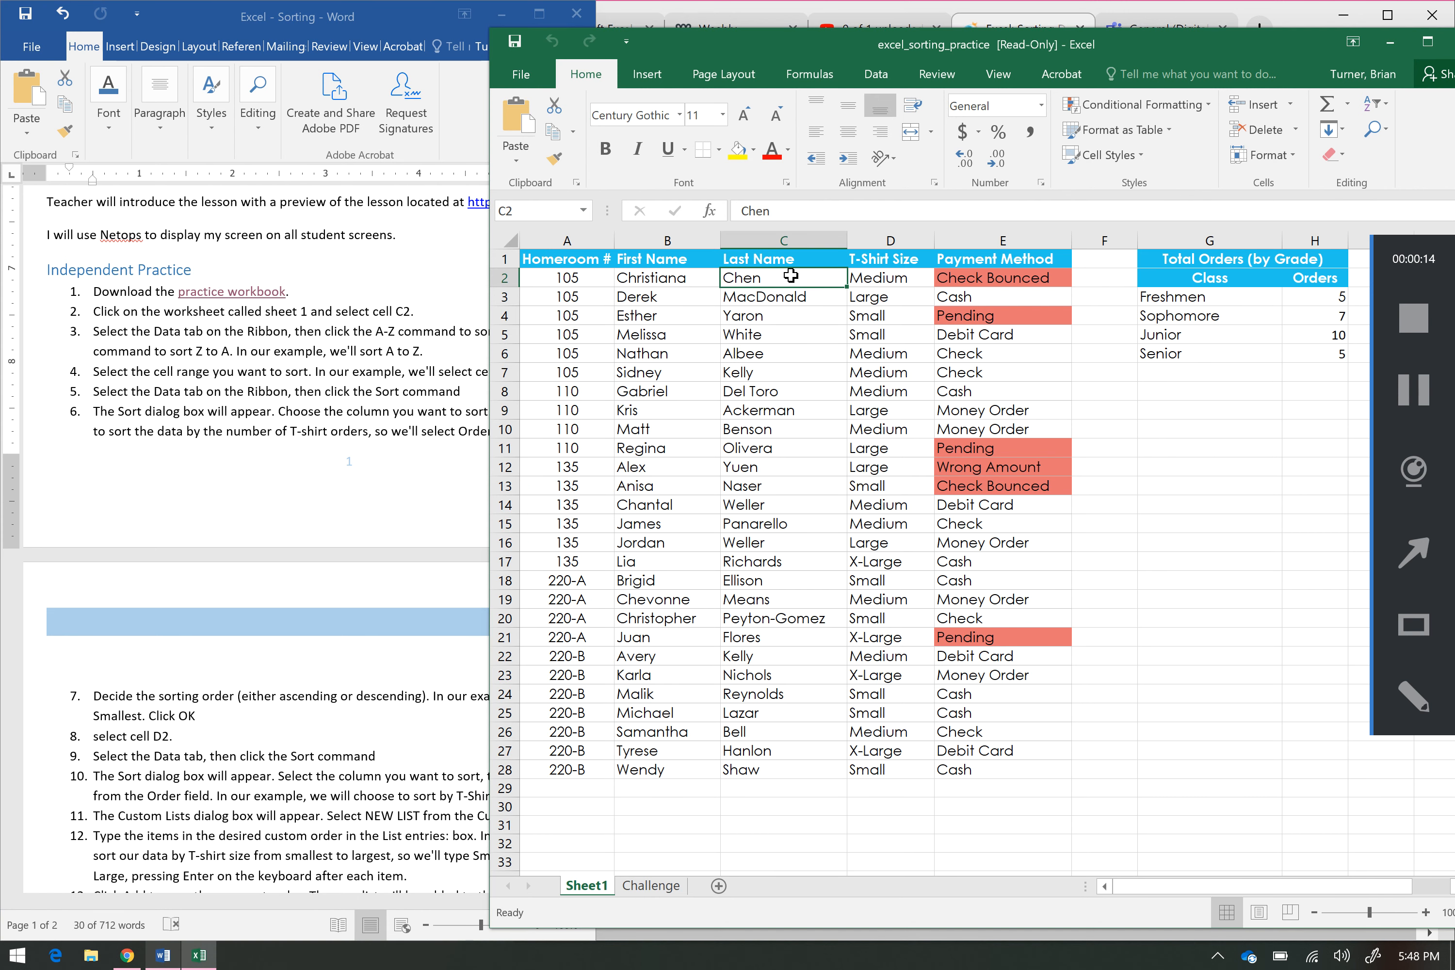
left_click(876, 74)
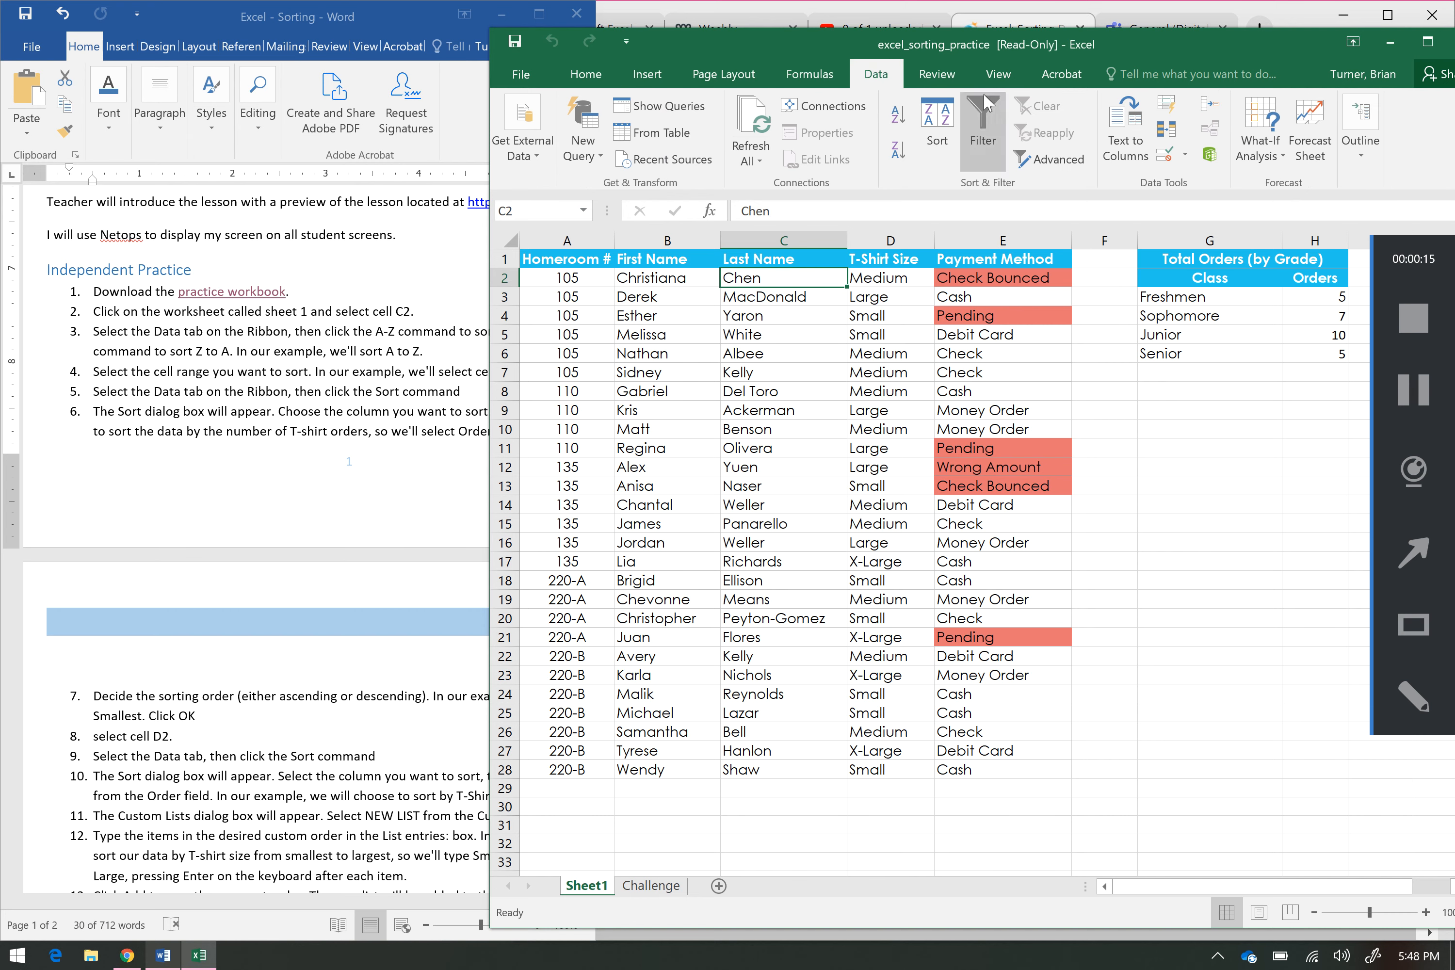
left_click_drag(1180, 48, 1005, 44)
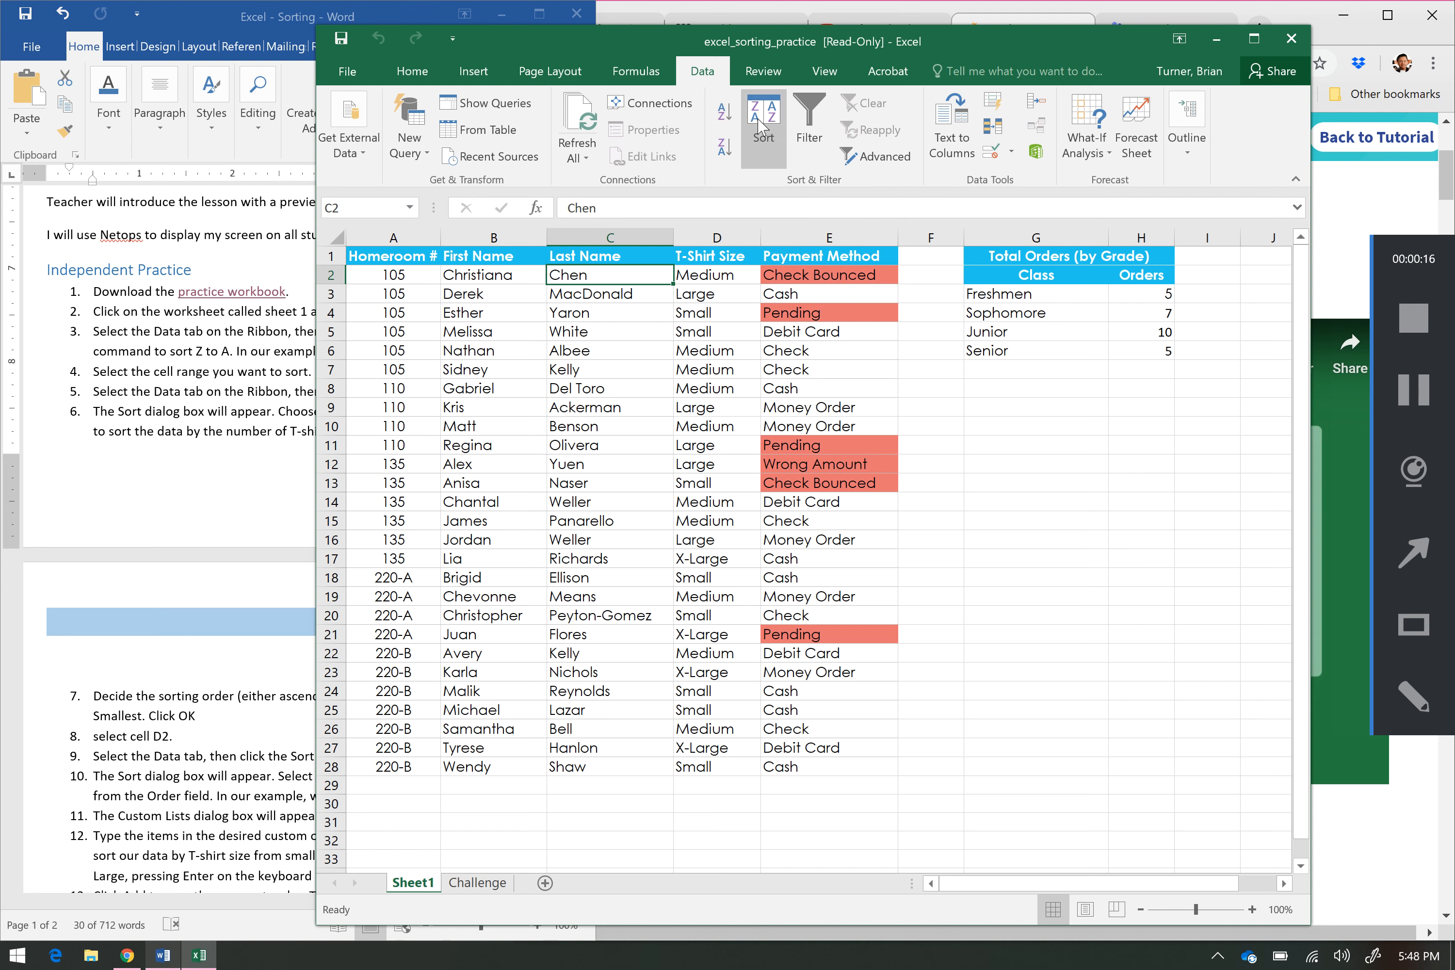
left_click(725, 116)
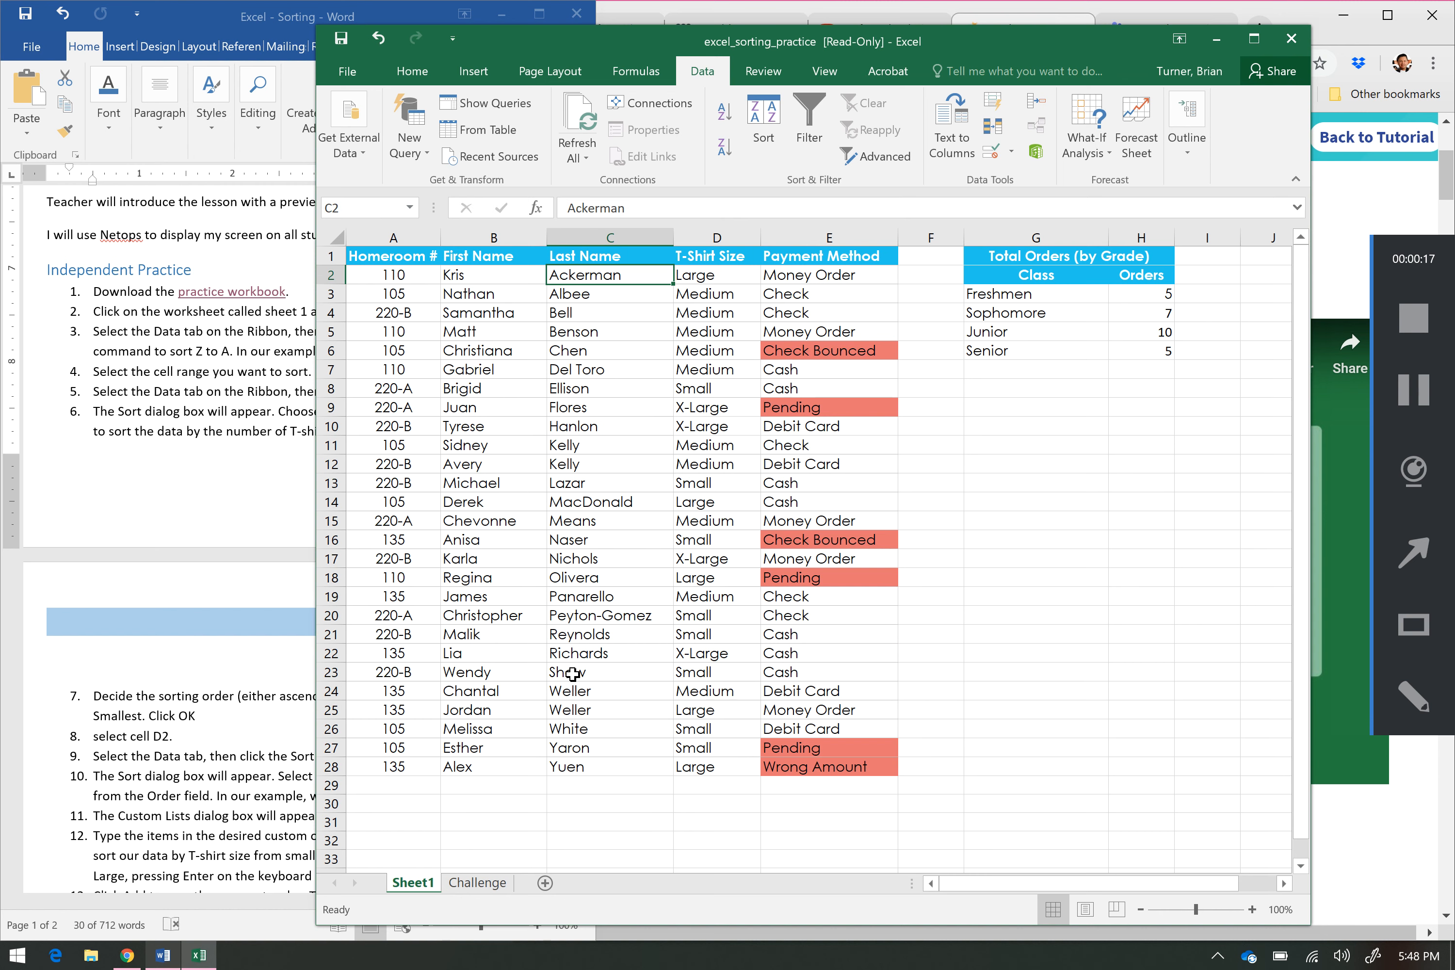
Highlight instruction 4 in the Word document and select the cell range G2:H6 on Sheet1 in Excel.
left_click(248, 420)
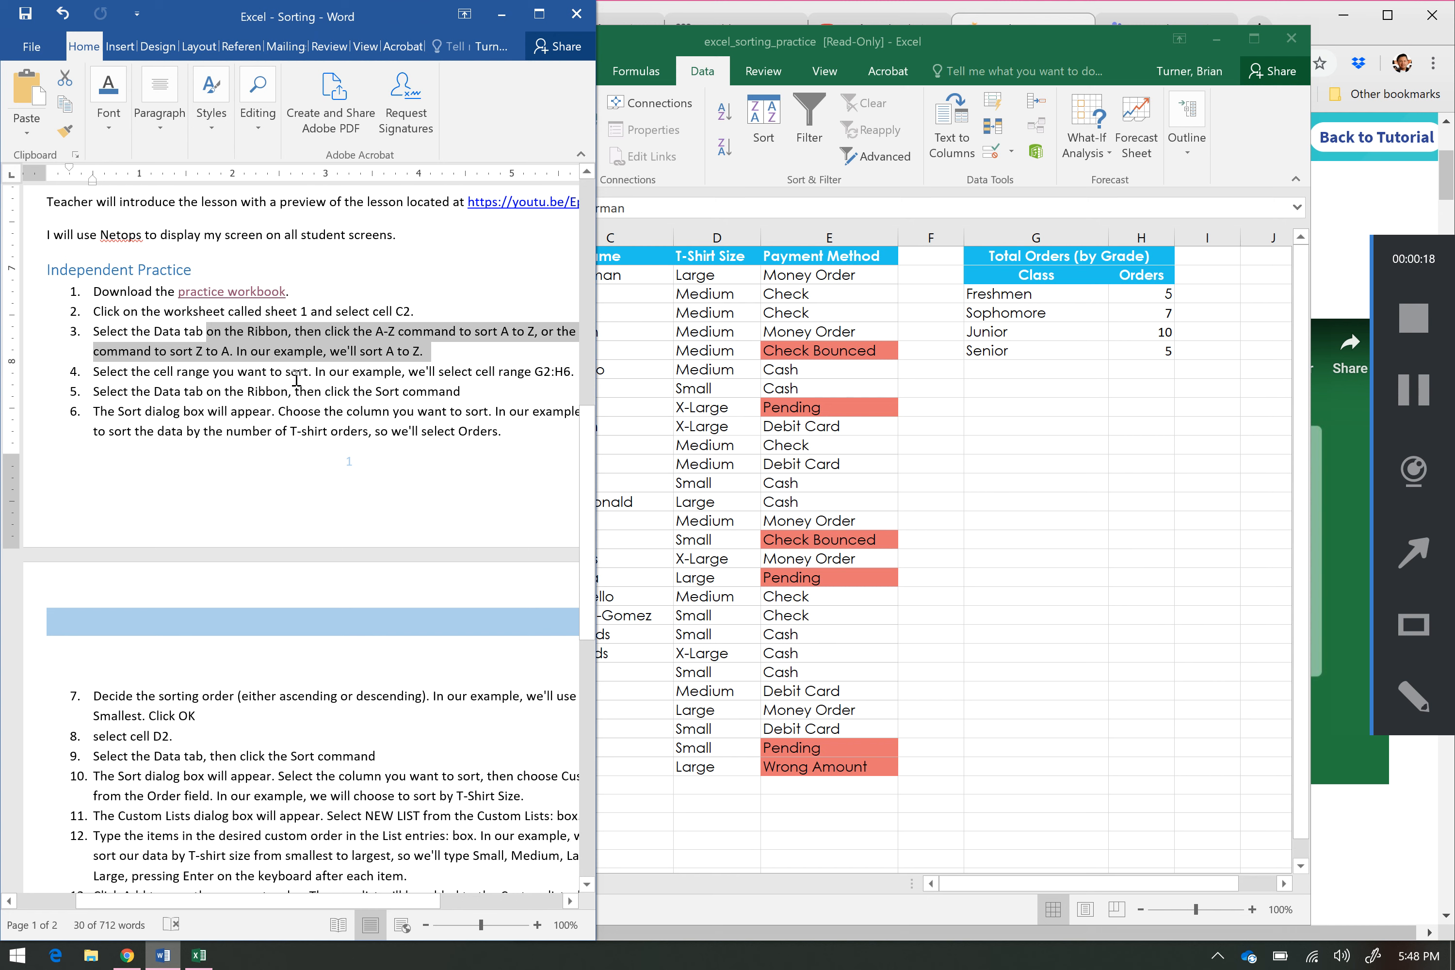
left_click_drag(282, 373, 550, 383)
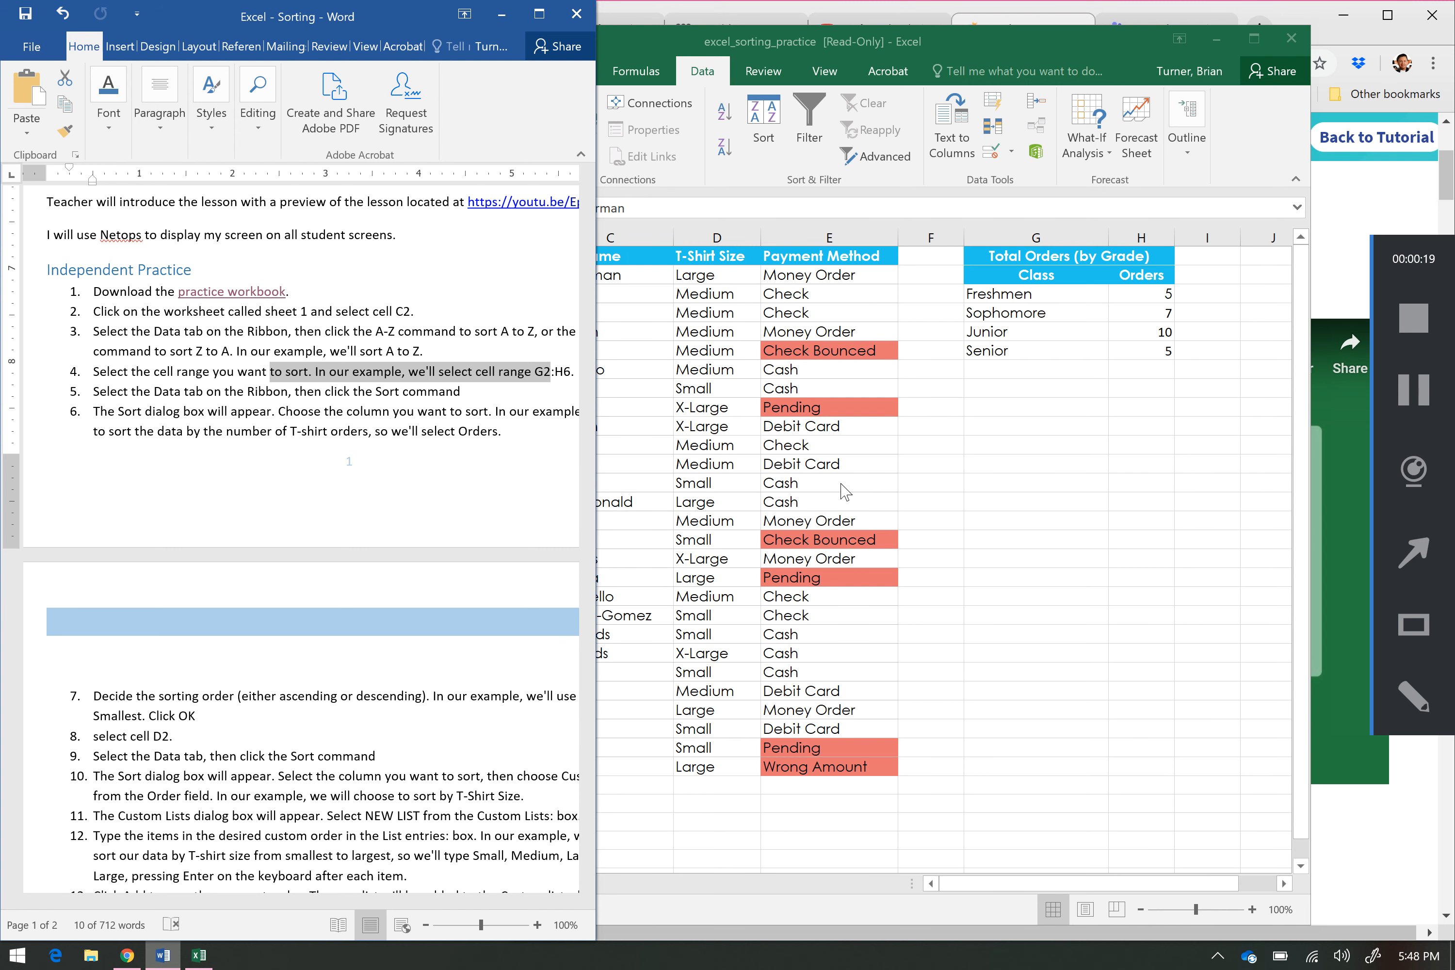
left_click(1016, 335)
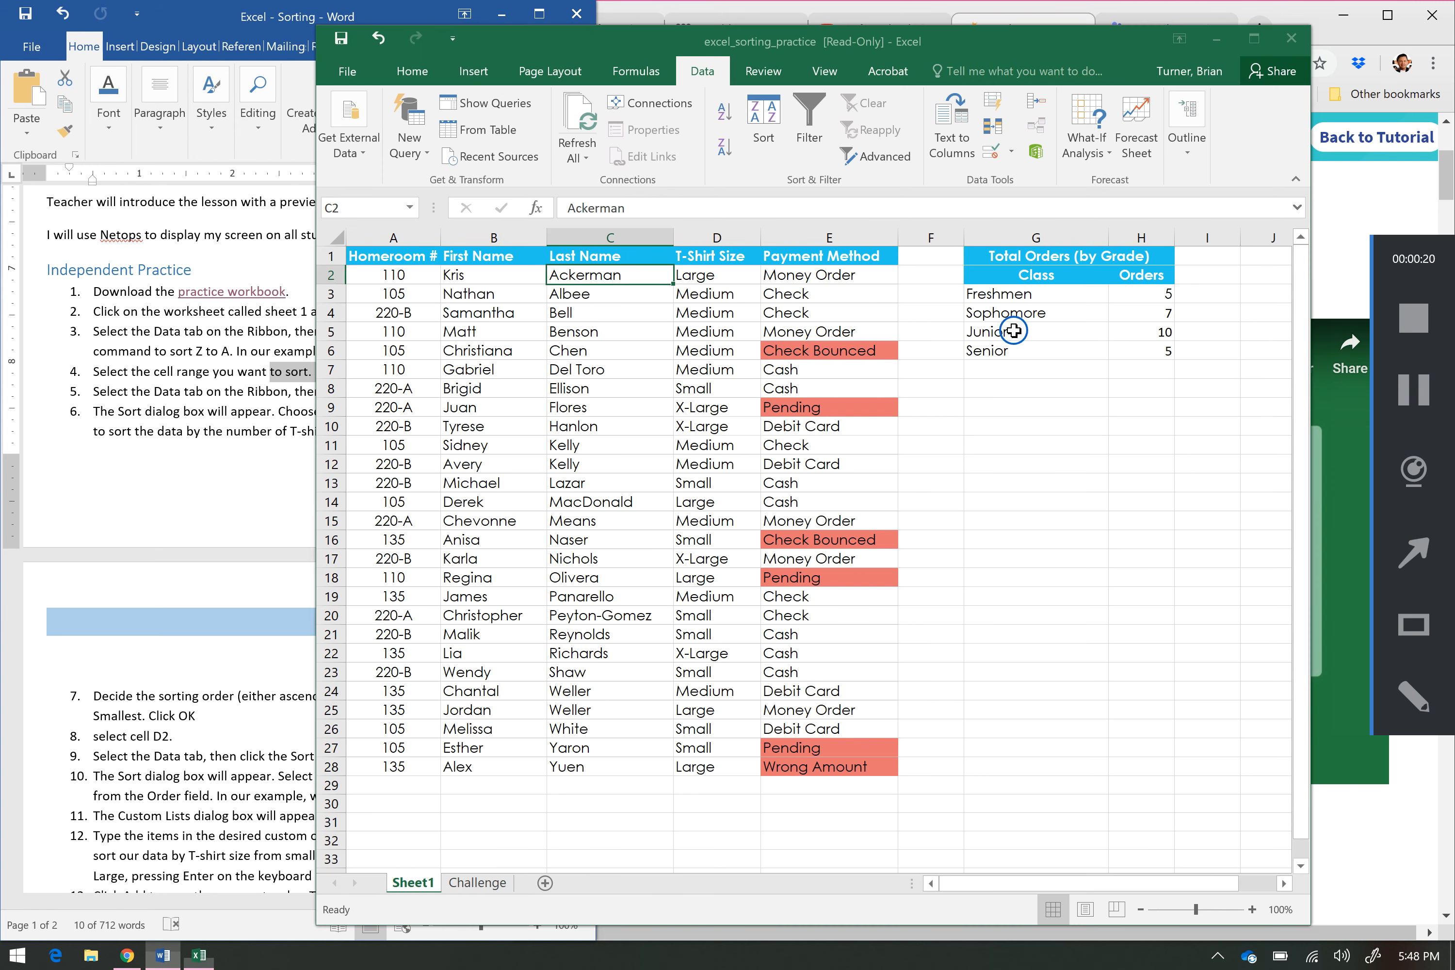
left_click_drag(1030, 275, 1137, 355)
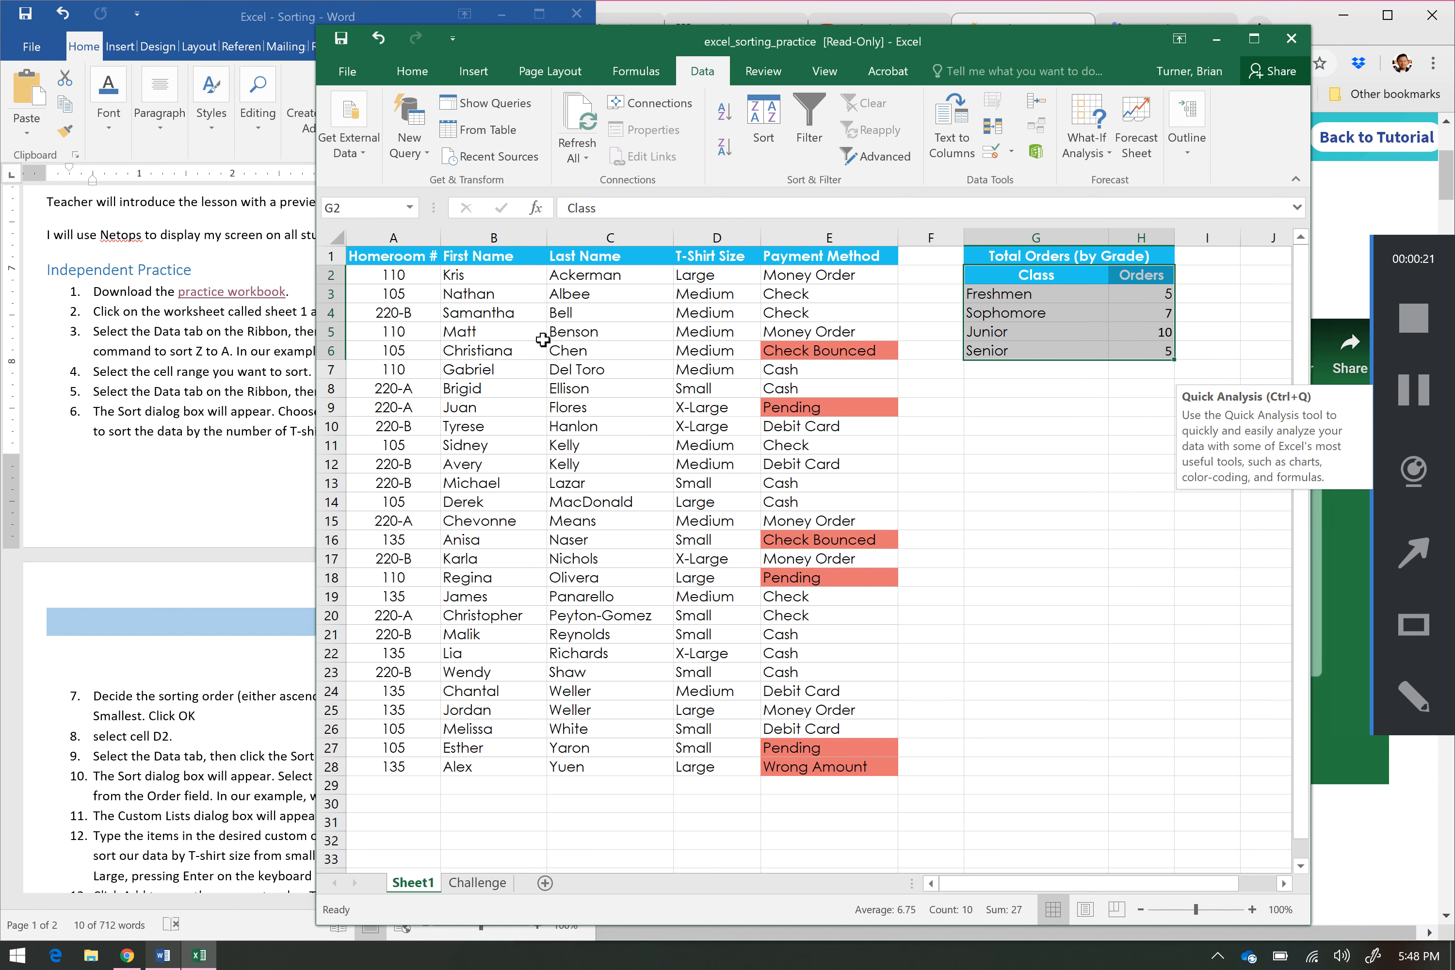
Open the Sort dialog for the Total Orders range beside the Word instructions and widen the Word window to show the full instruction lines.
left_click(244, 448)
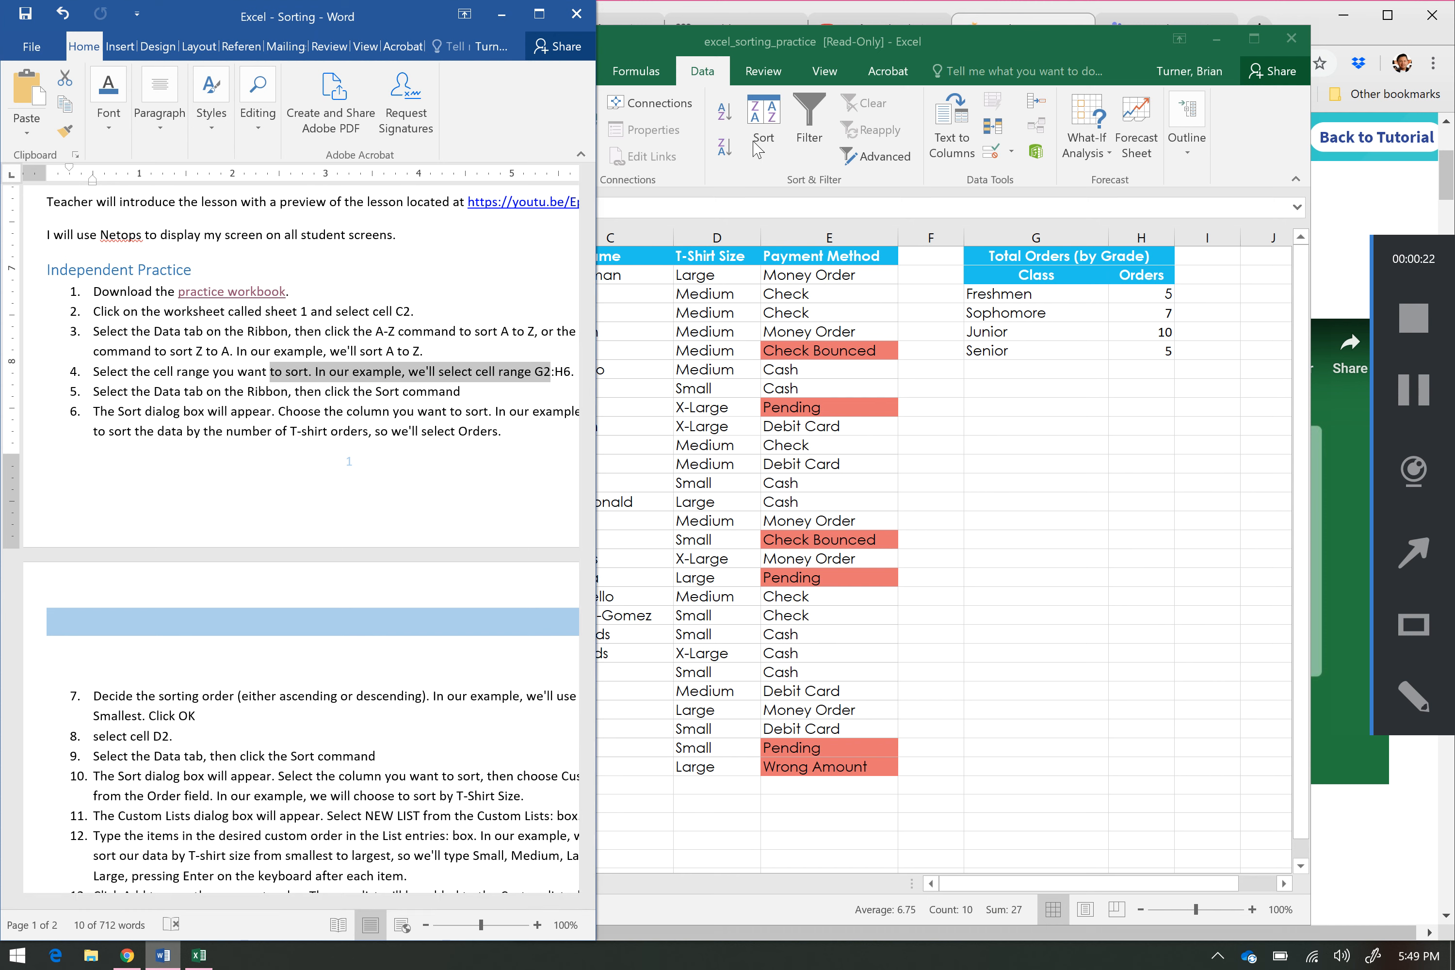
left_click(770, 122)
left_click(770, 122)
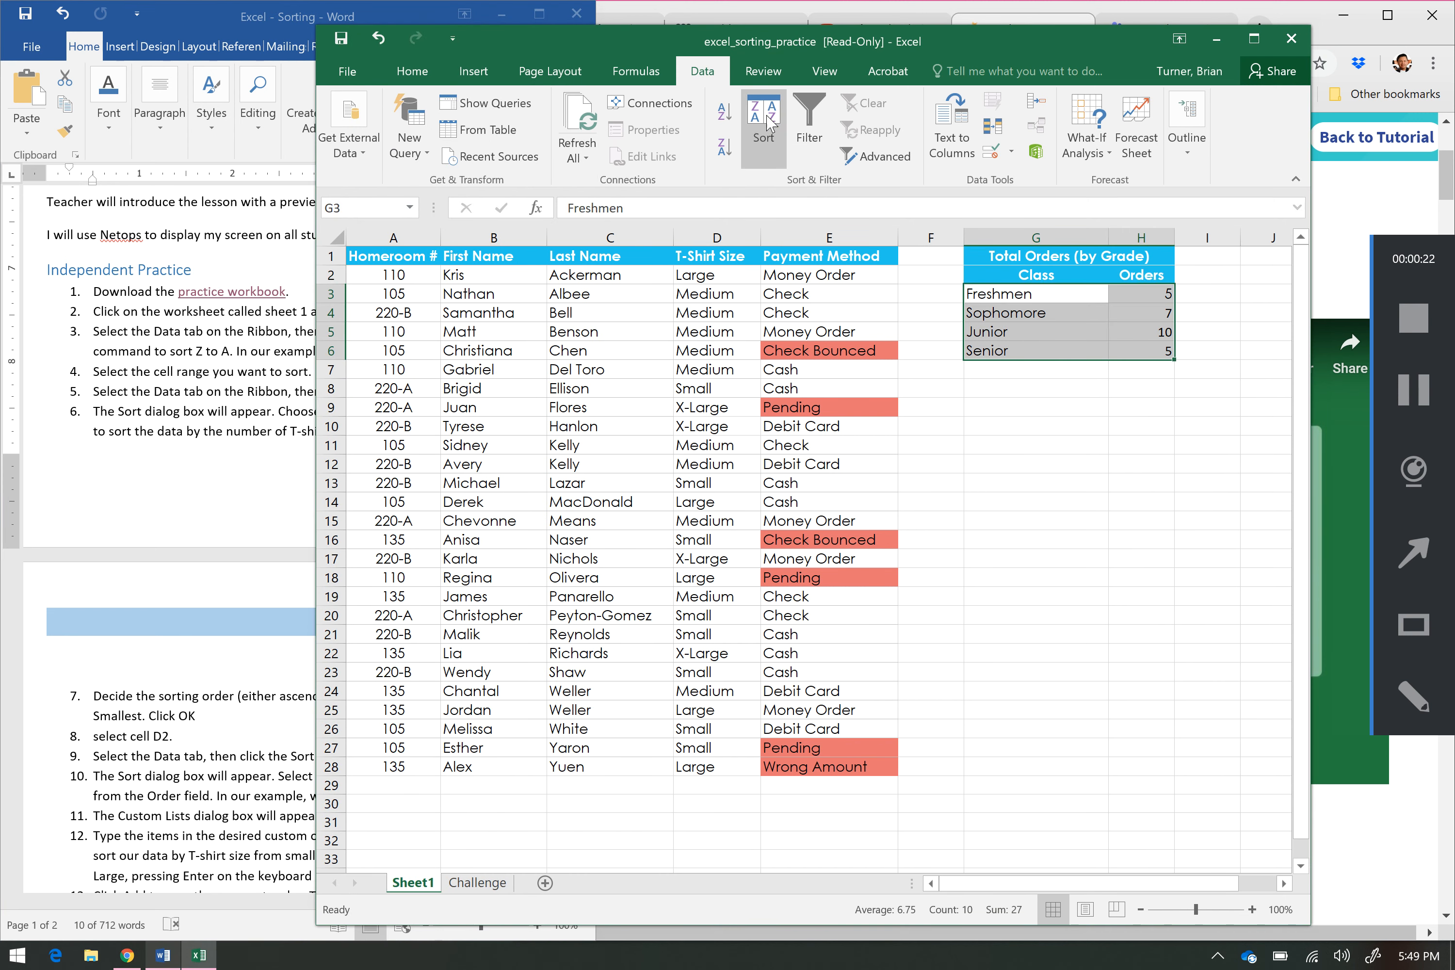
left_click_drag(452, 375, 751, 244)
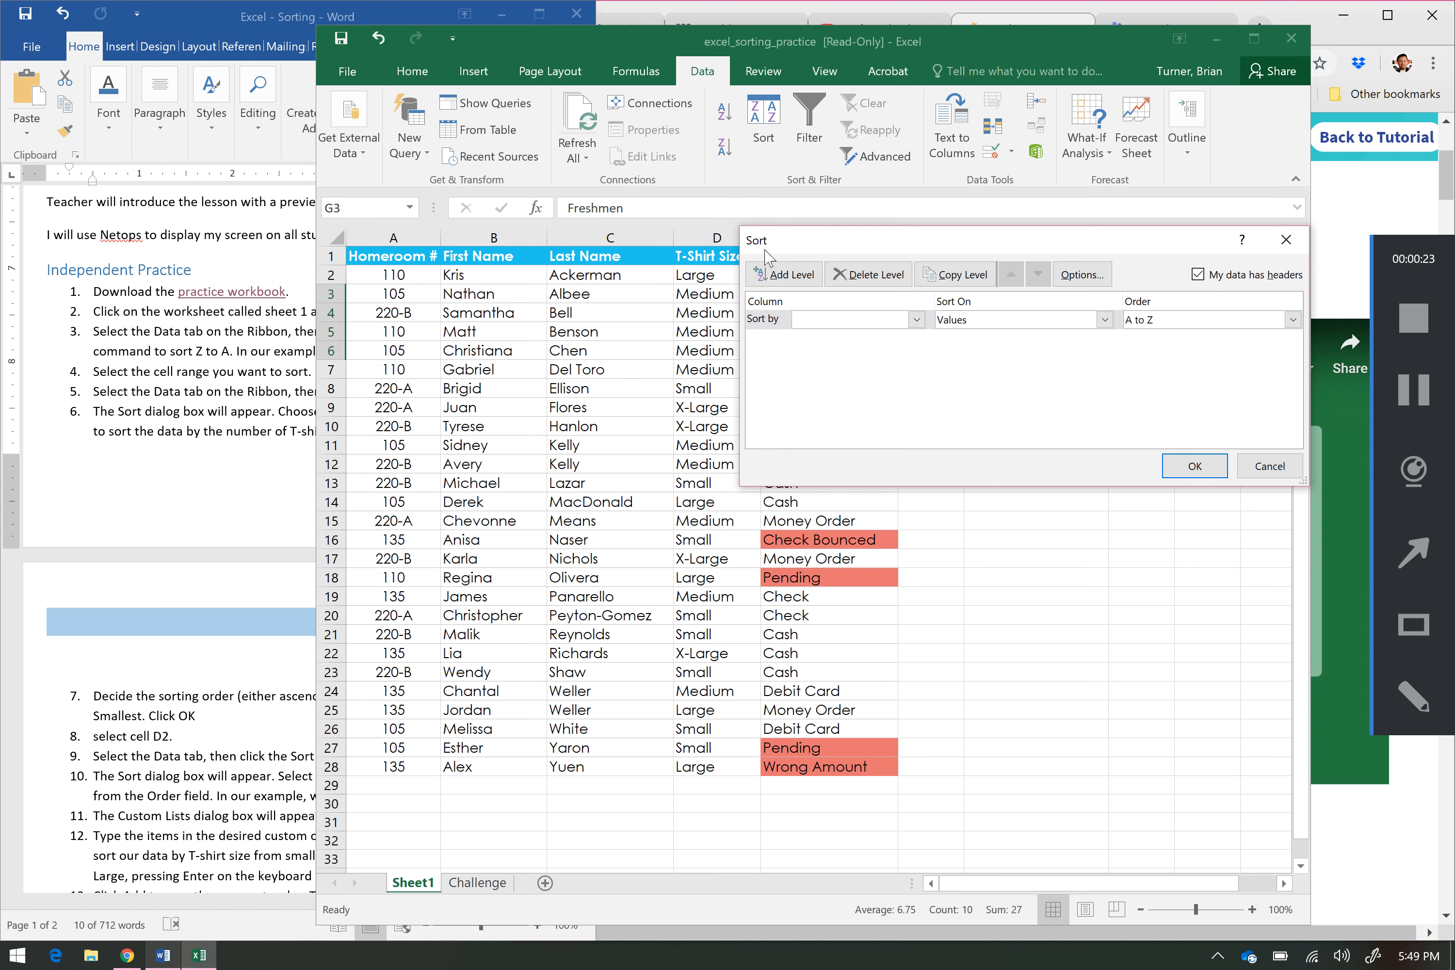
left_click(169, 459)
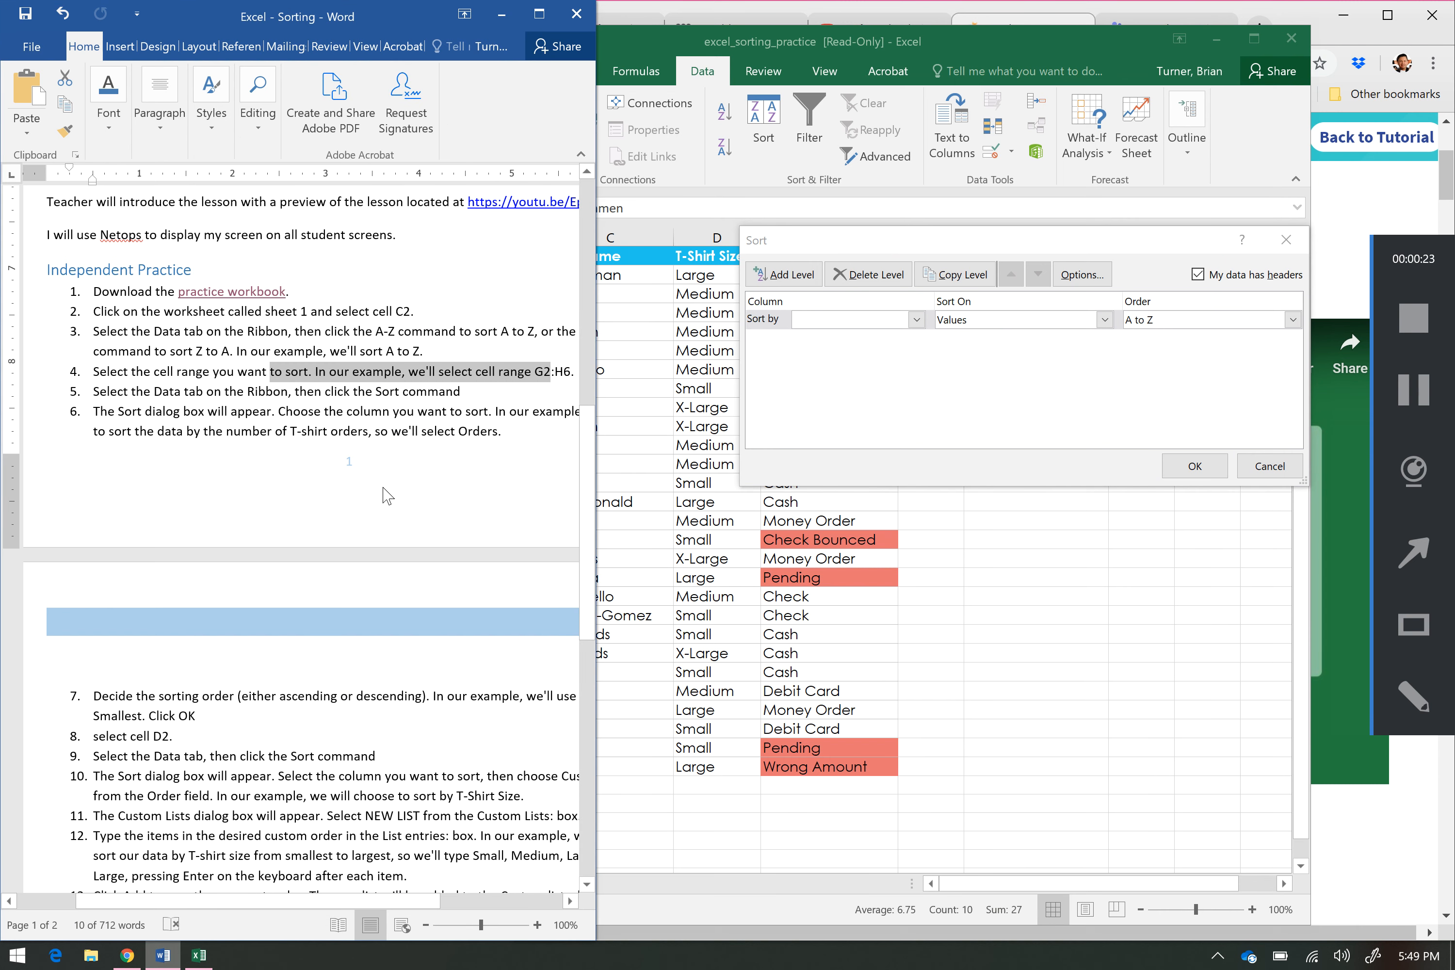
left_click_drag(601, 450, 659, 450)
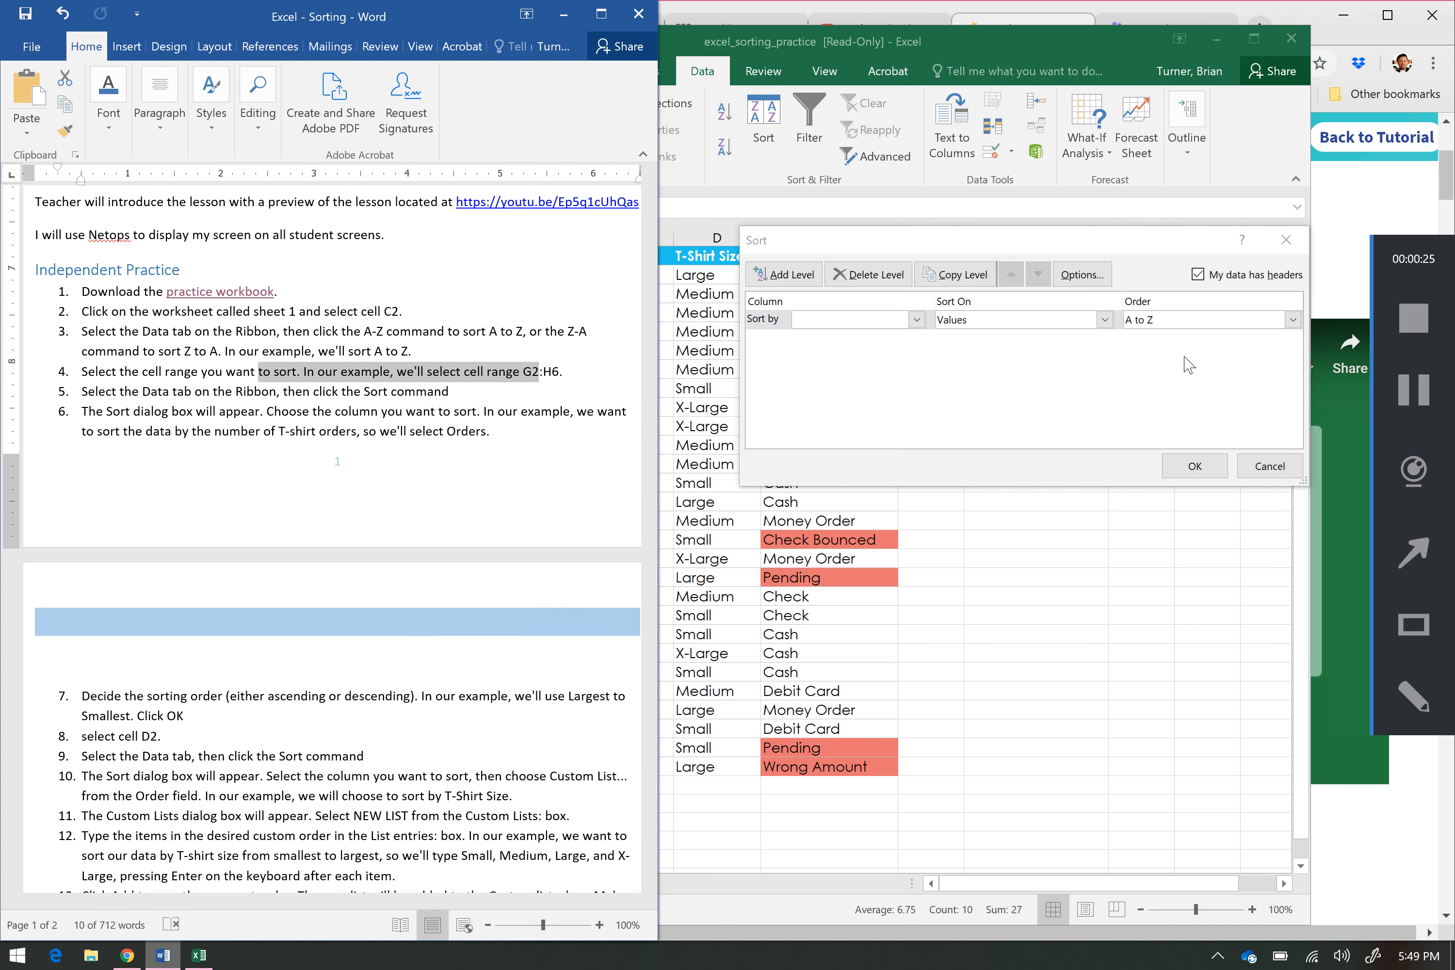
Choose Orders as the column to sort the Total Orders table by.
left_click(1207, 332)
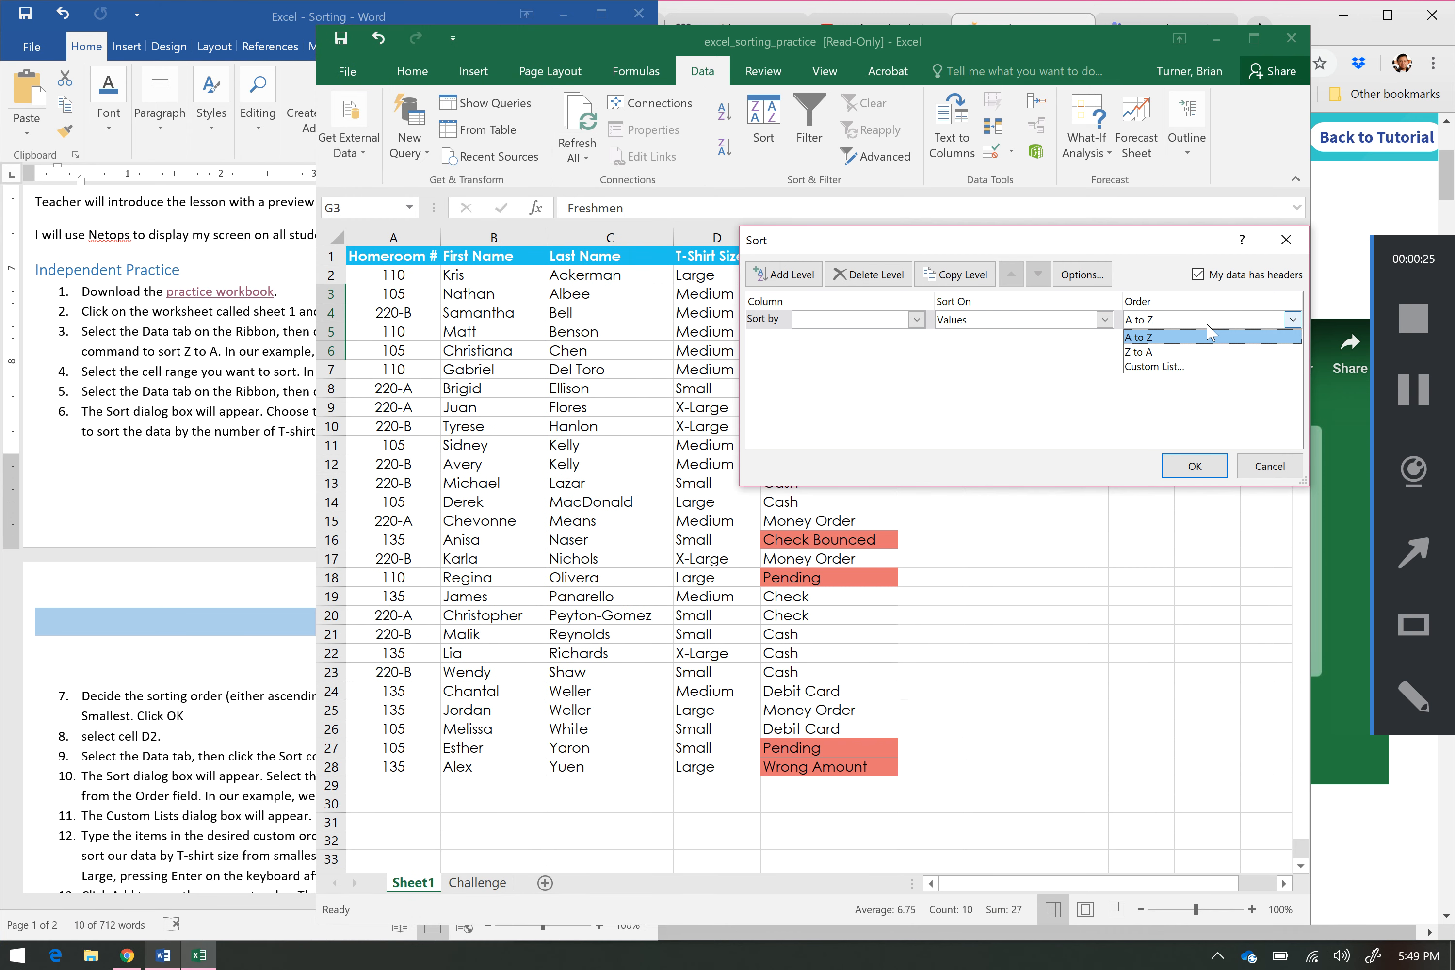
left_click(1208, 327)
left_click(917, 319)
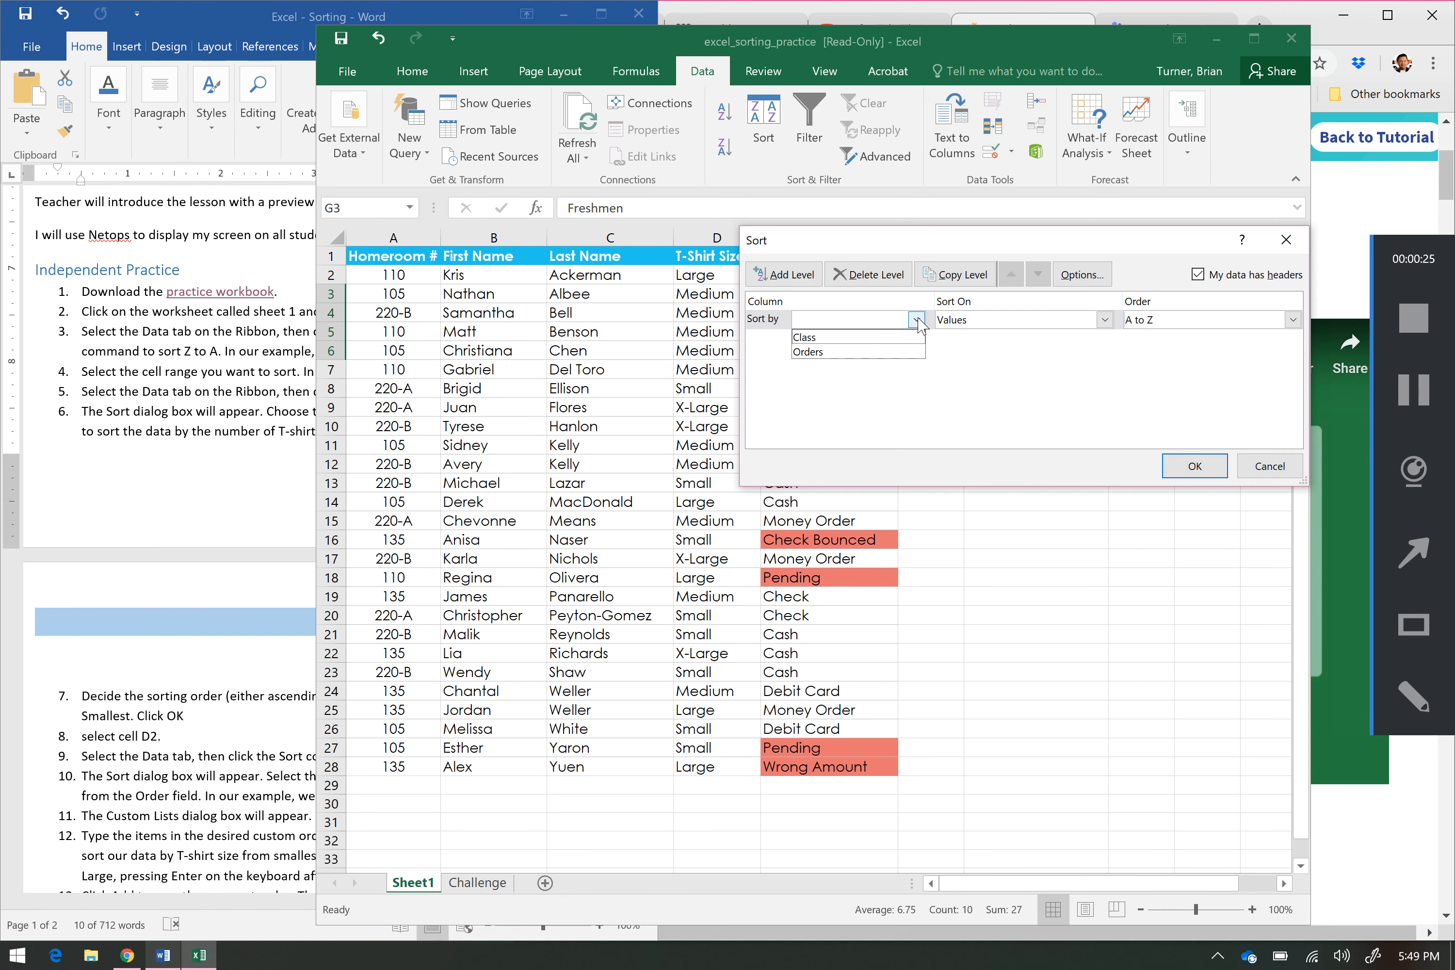
left_click(917, 321)
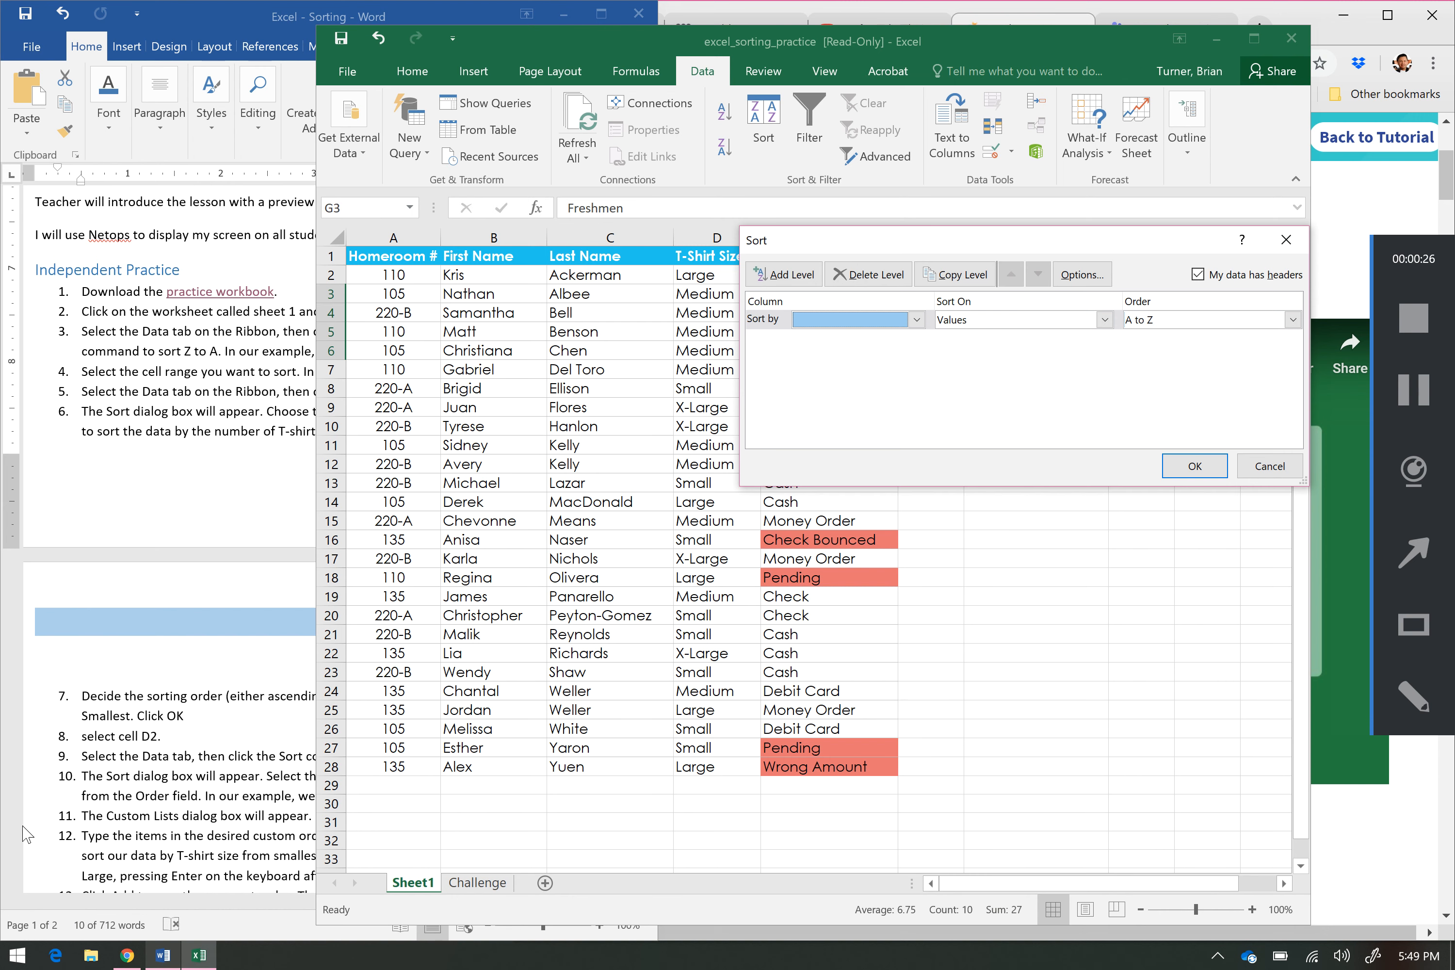
left_click(150, 746)
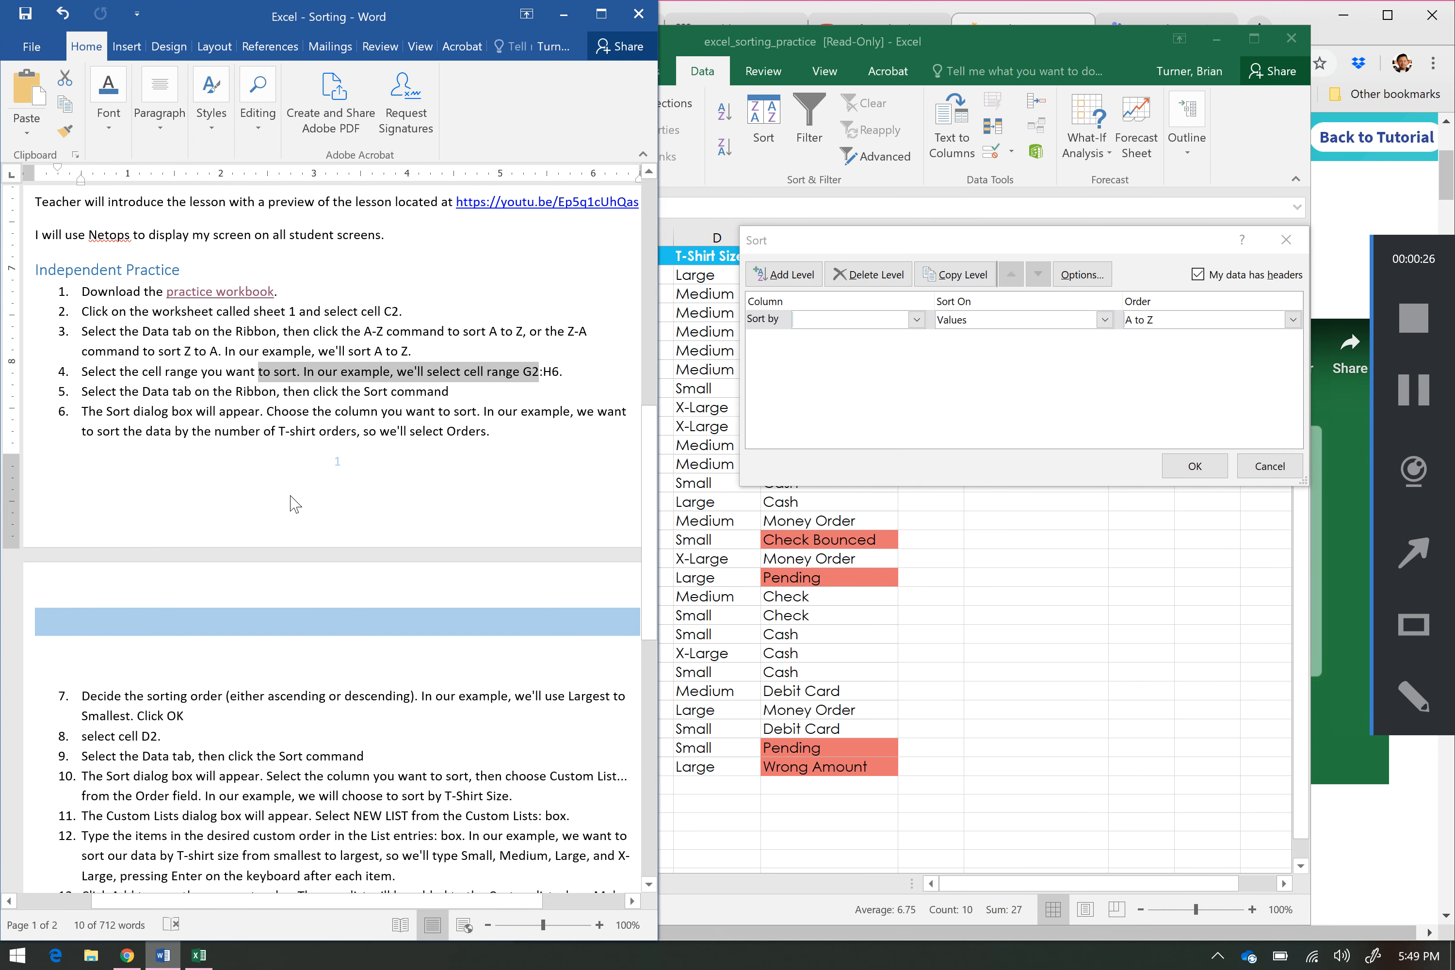
left_click(1413, 389)
left_click(916, 319)
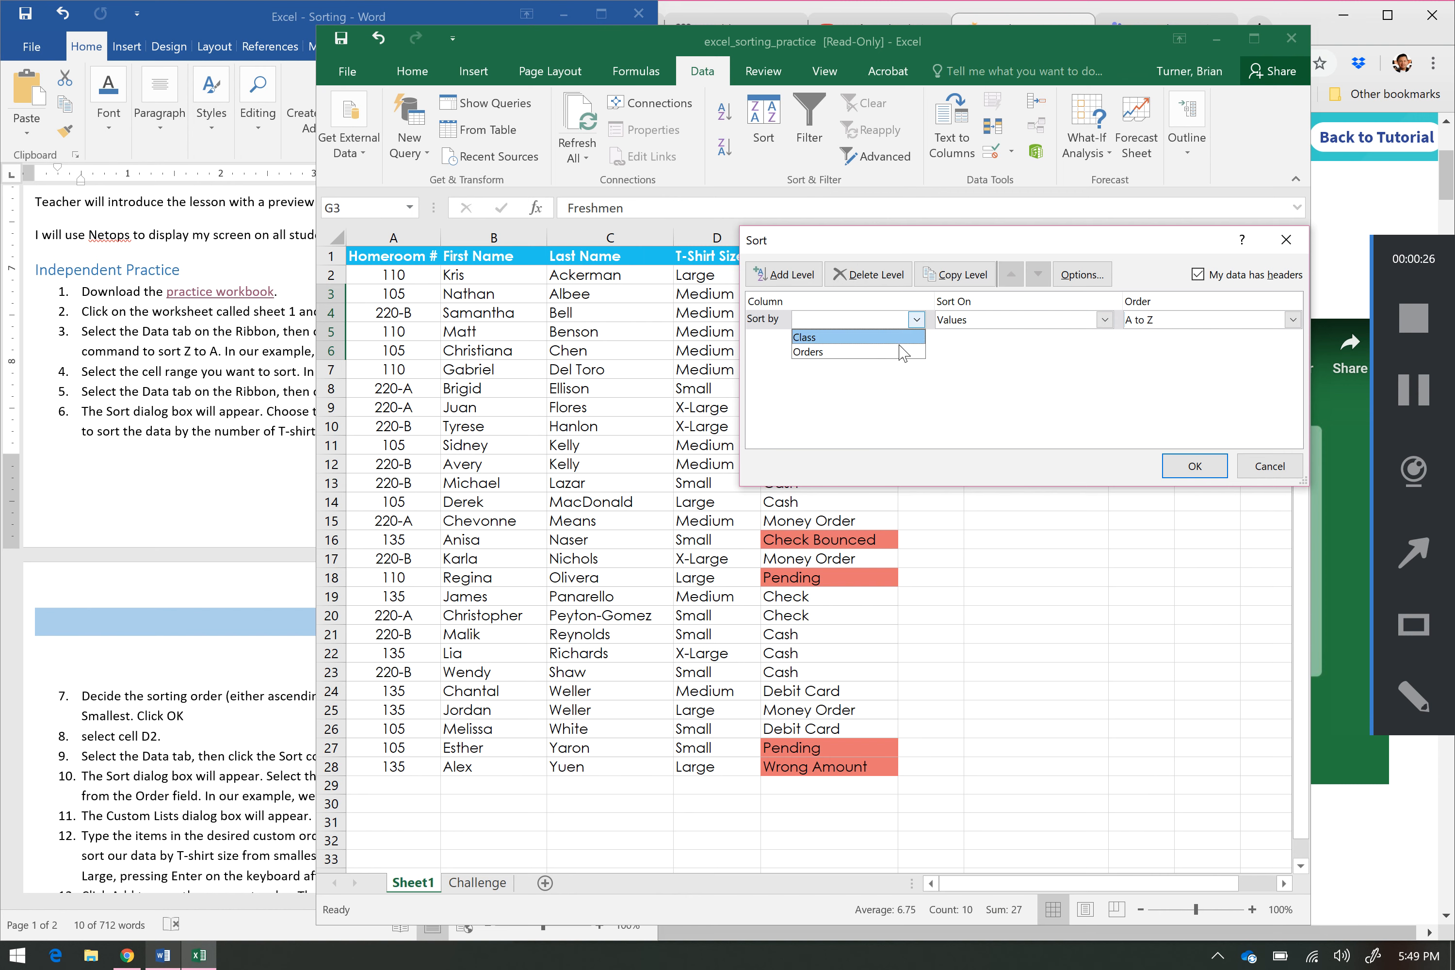
left_click(902, 352)
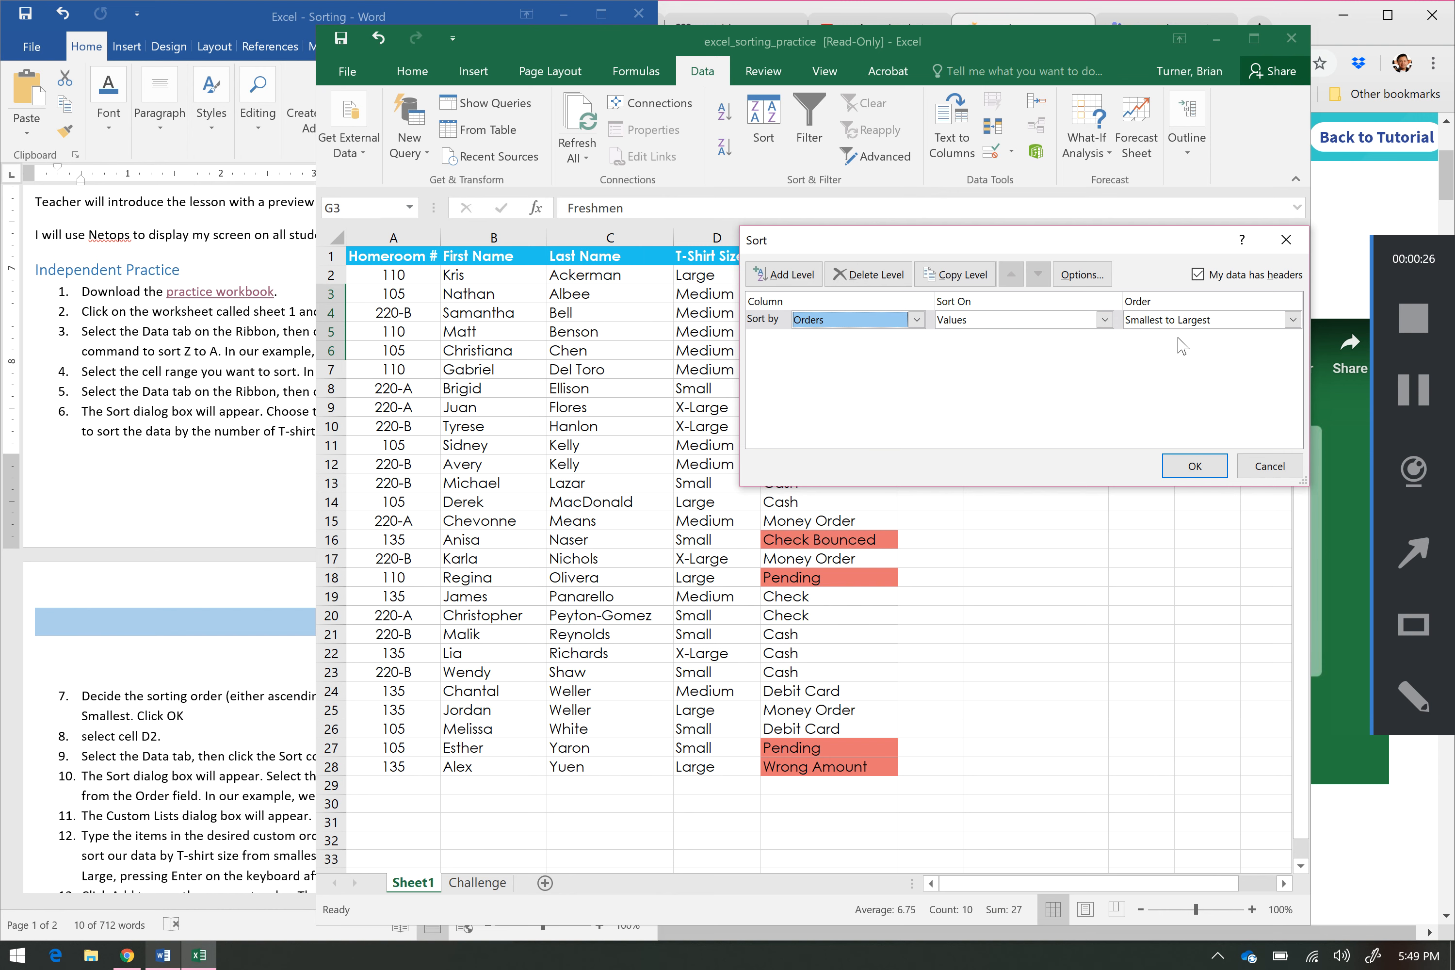
Set the sort order to Largest to Smallest and apply the sort to the Total Orders table.
left_click(158, 537)
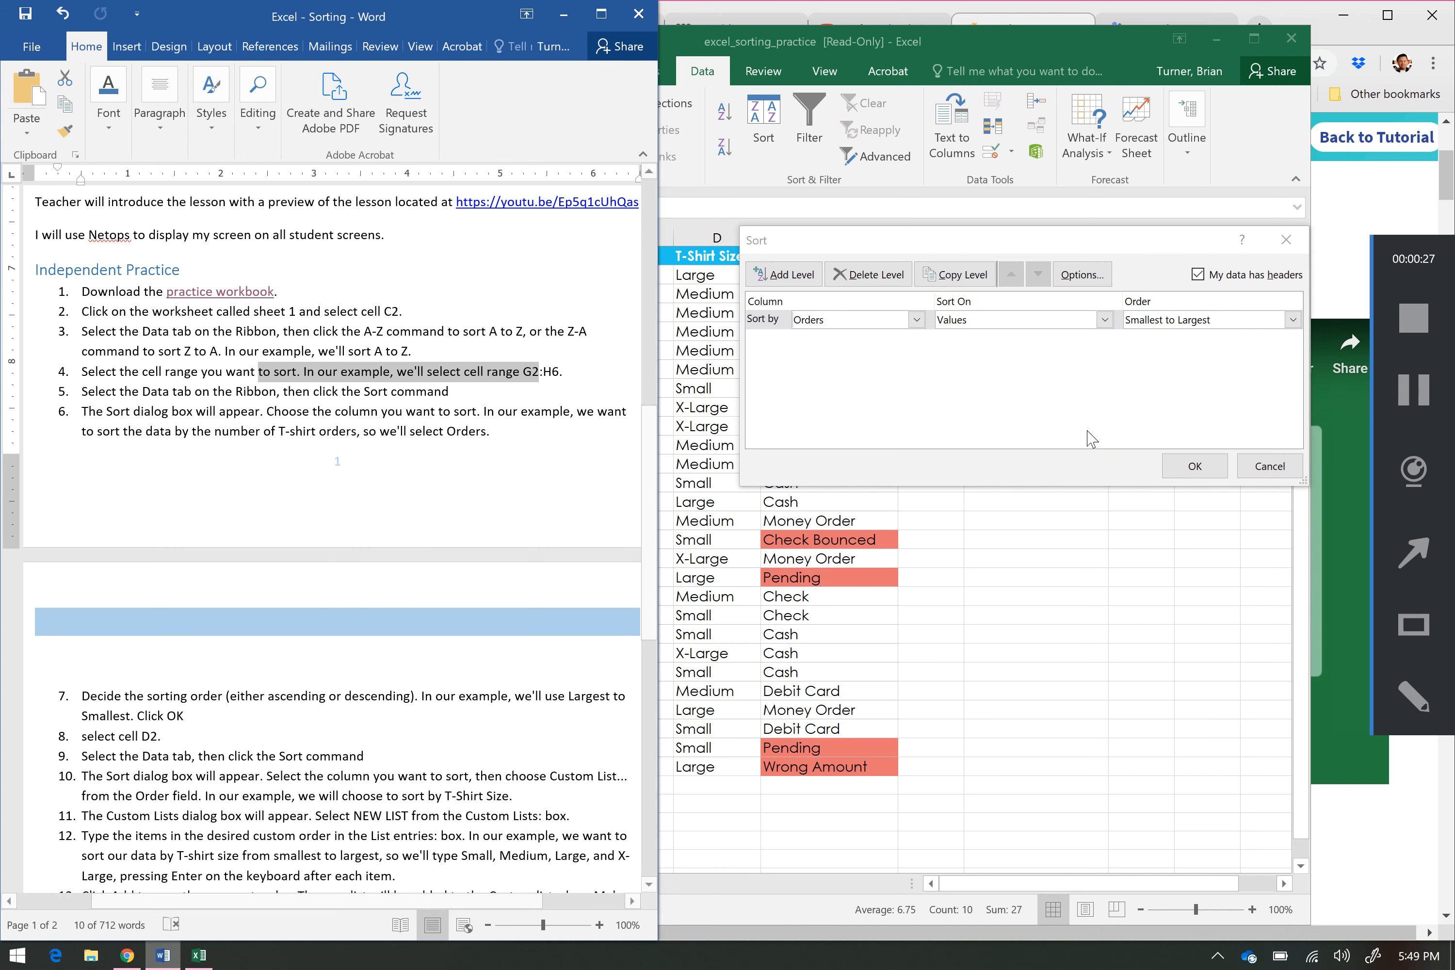
left_click(1179, 324)
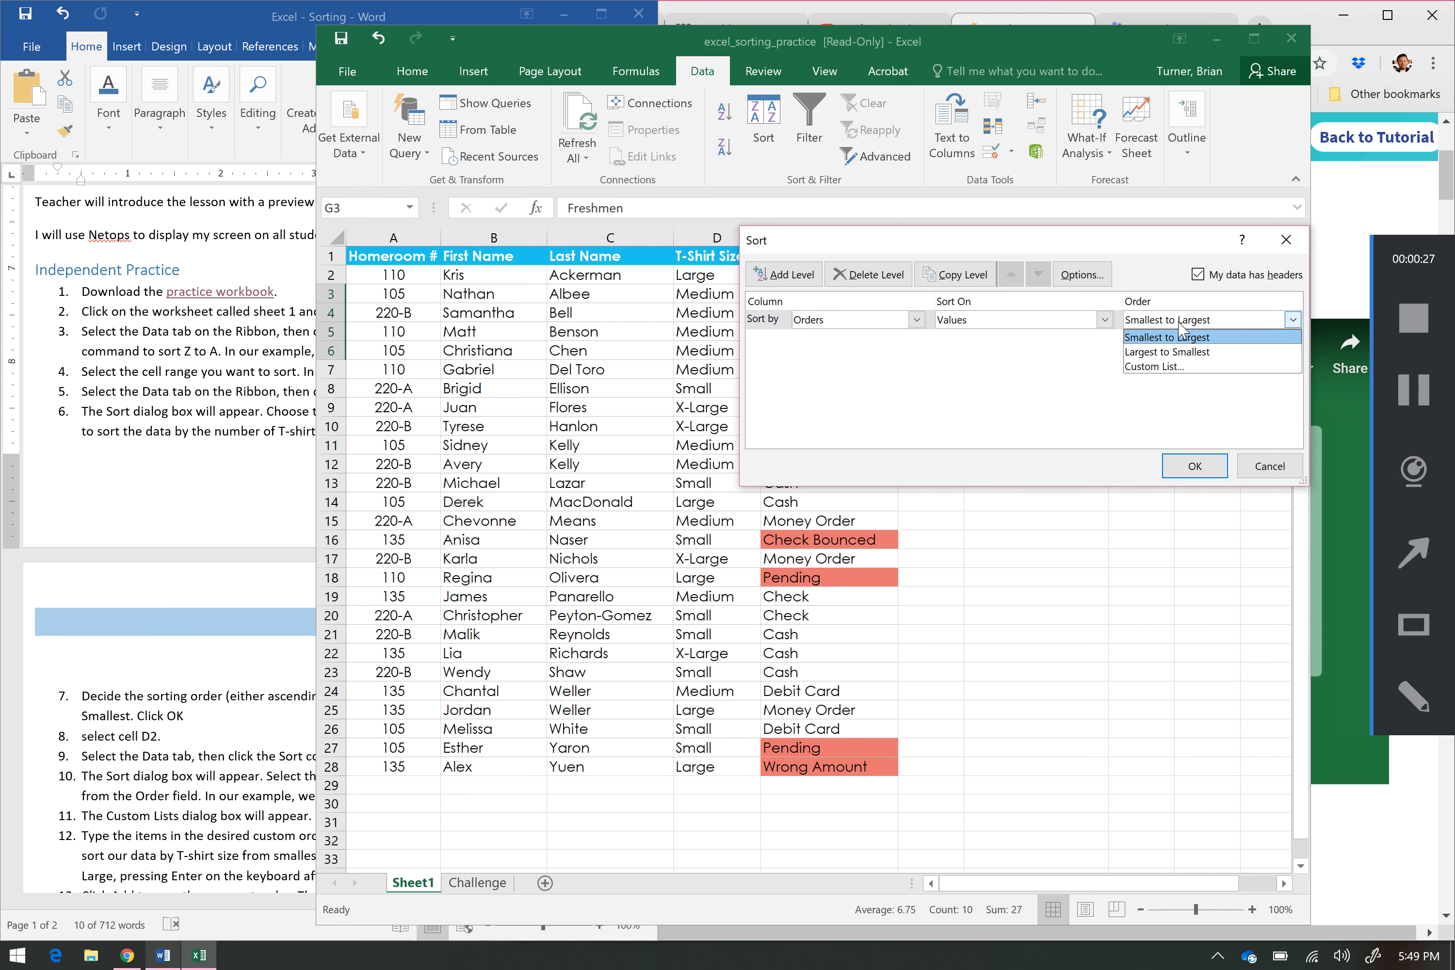
left_click(1187, 352)
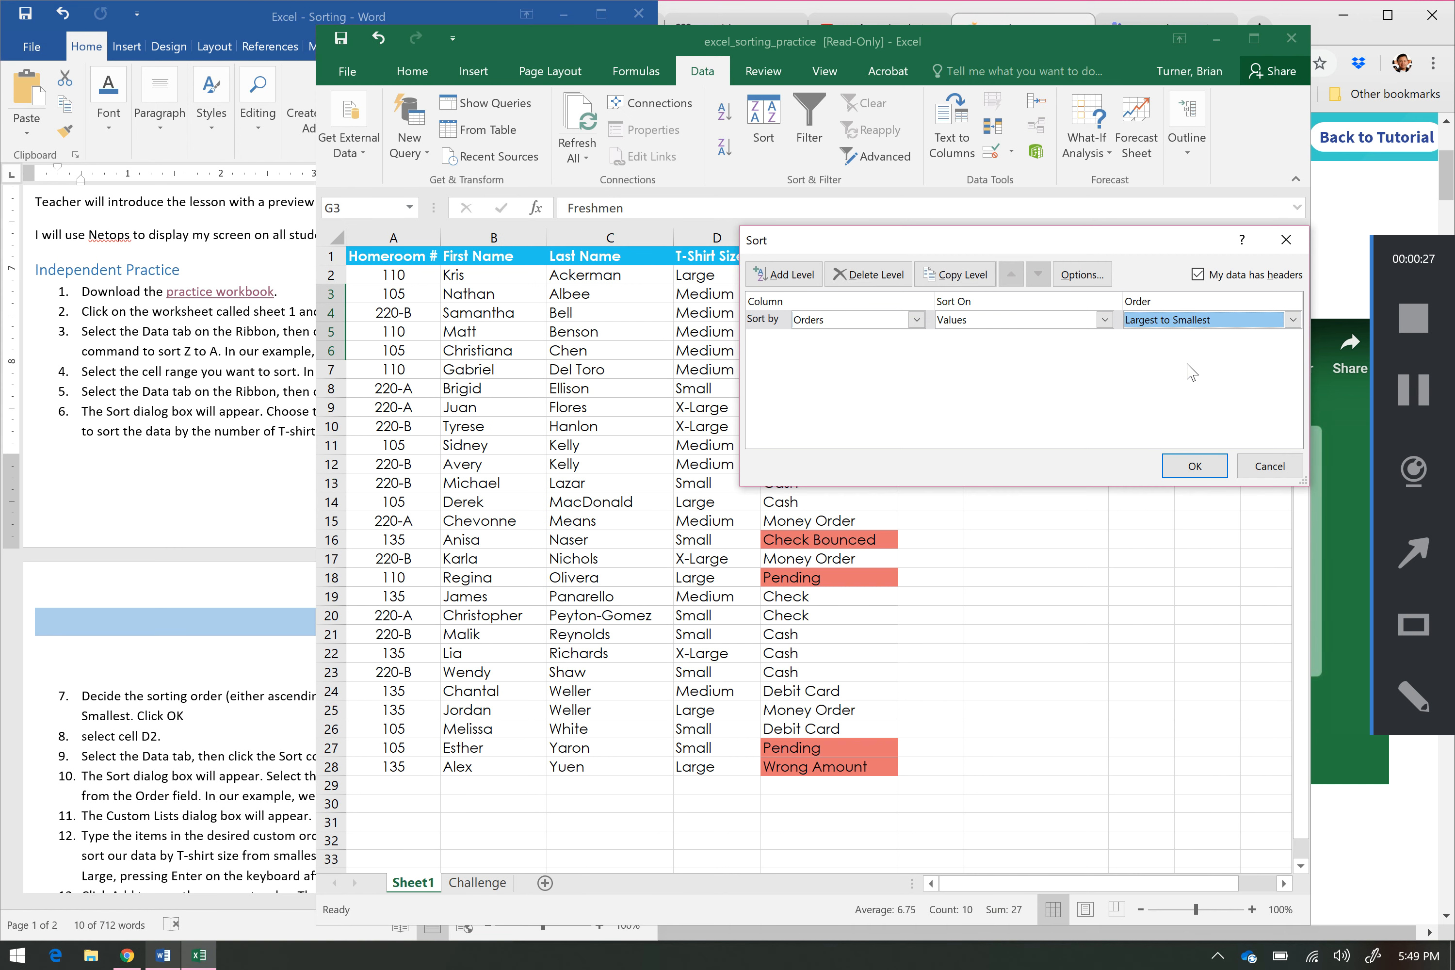
left_click(1194, 466)
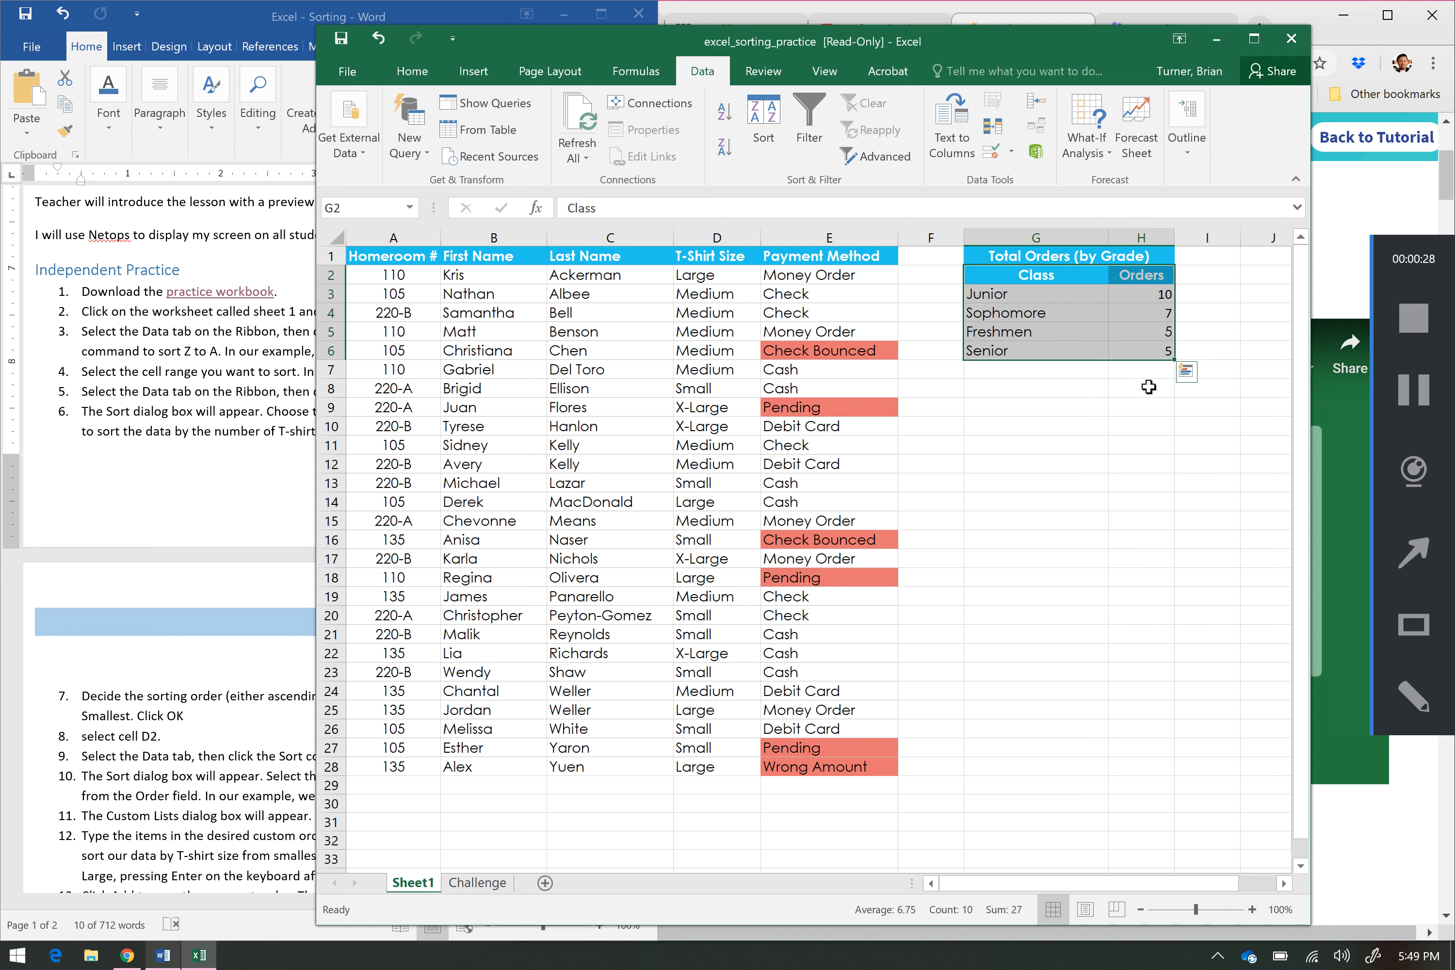
Place the cursor at instruction 8 in the Word document and select cell D2 on Sheet1 in Excel.
left_click(710, 279)
left_click_drag(710, 278, 731, 419)
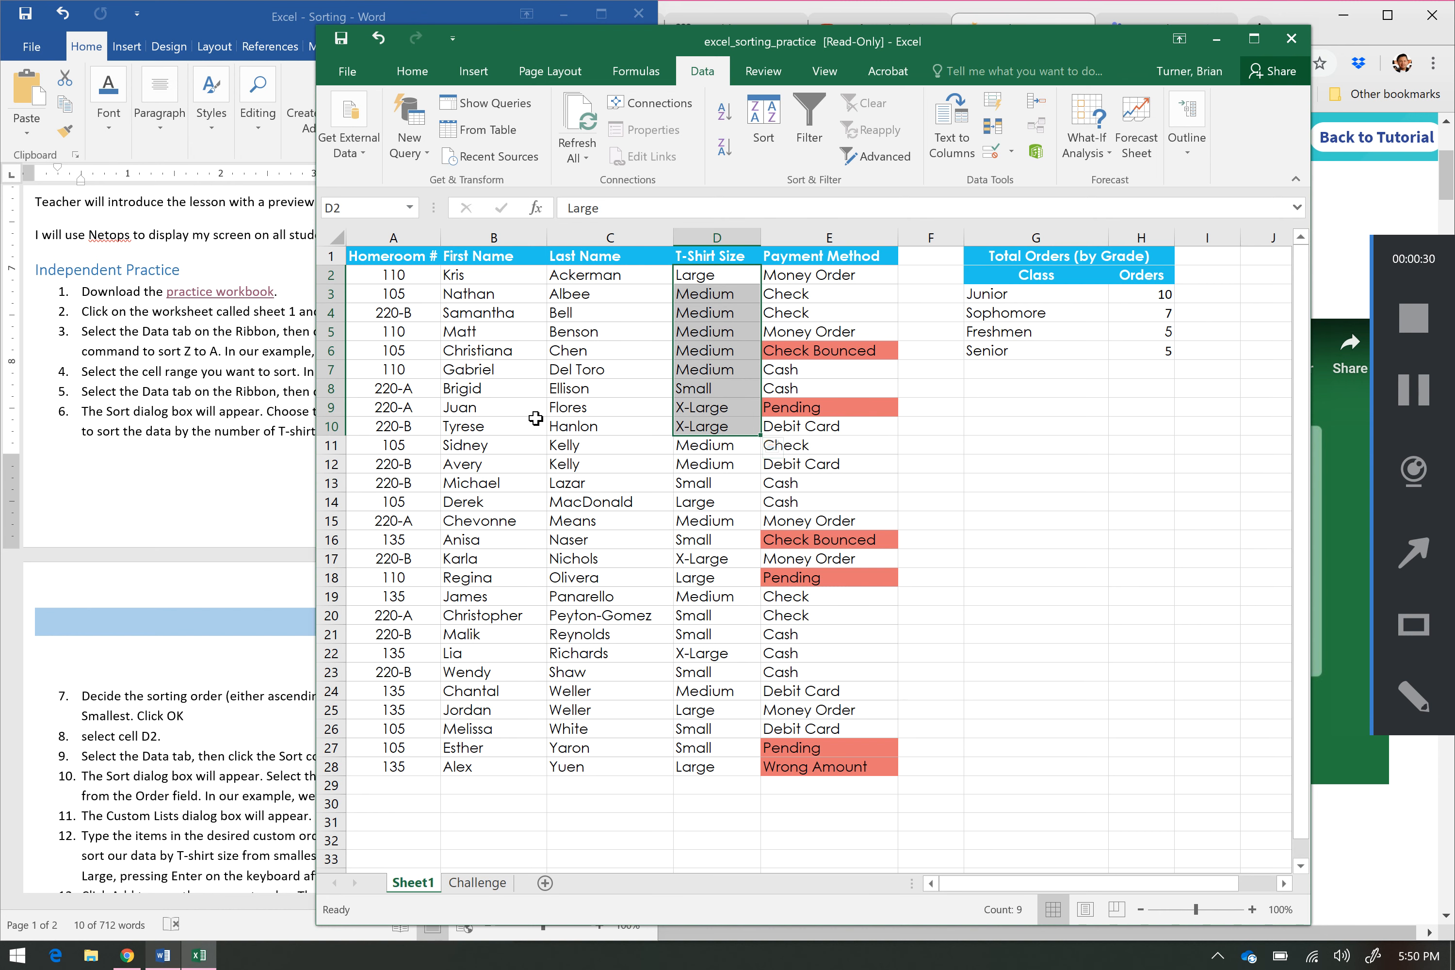
left_click(237, 441)
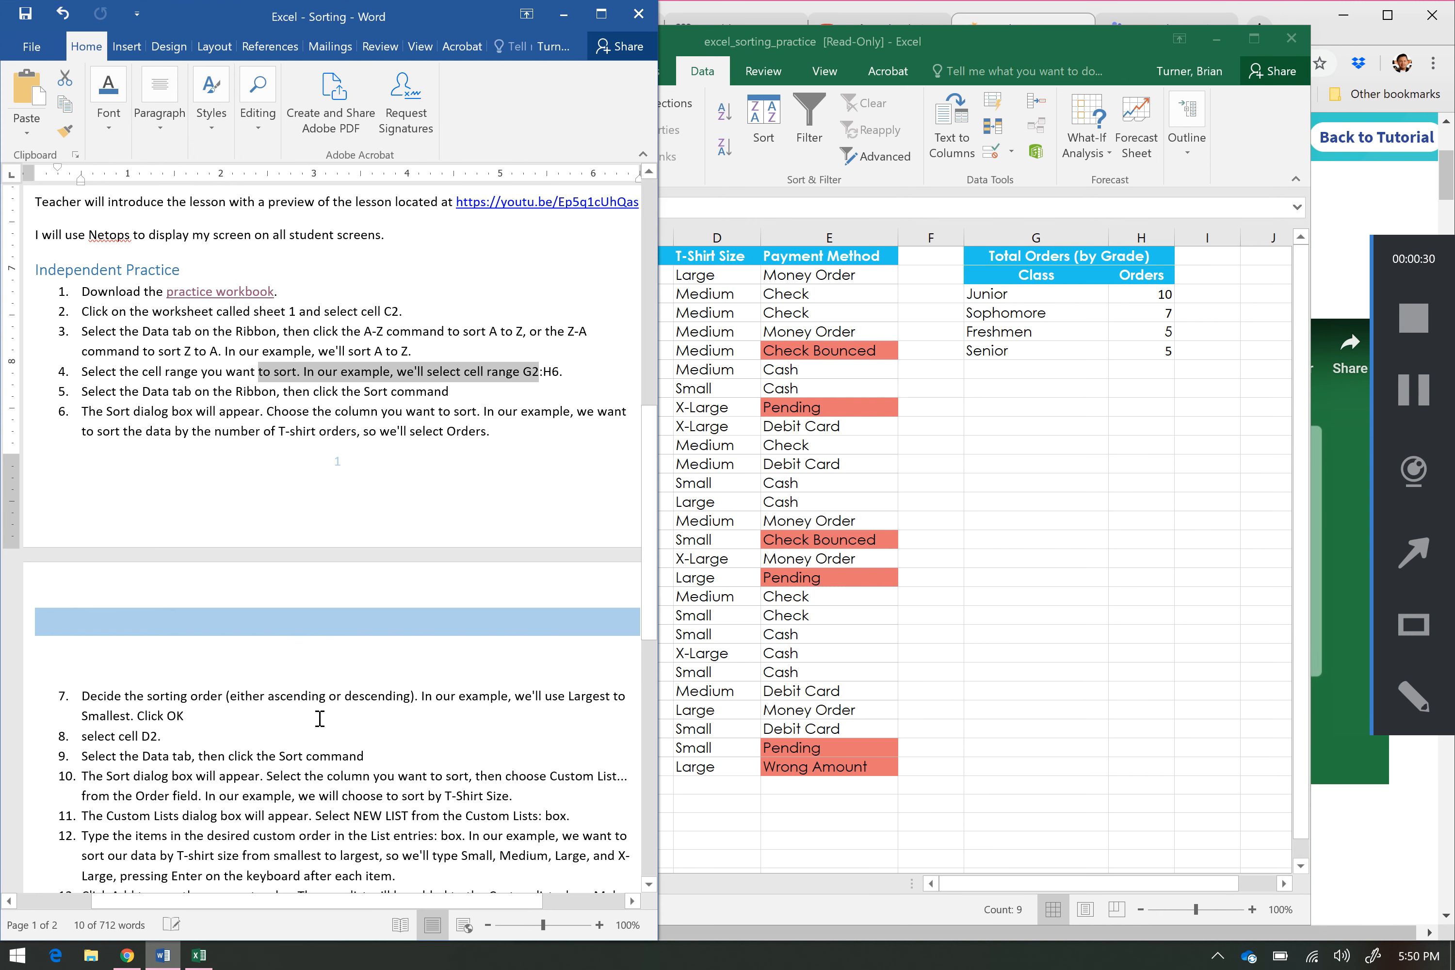
left_click_drag(651, 479, 653, 658)
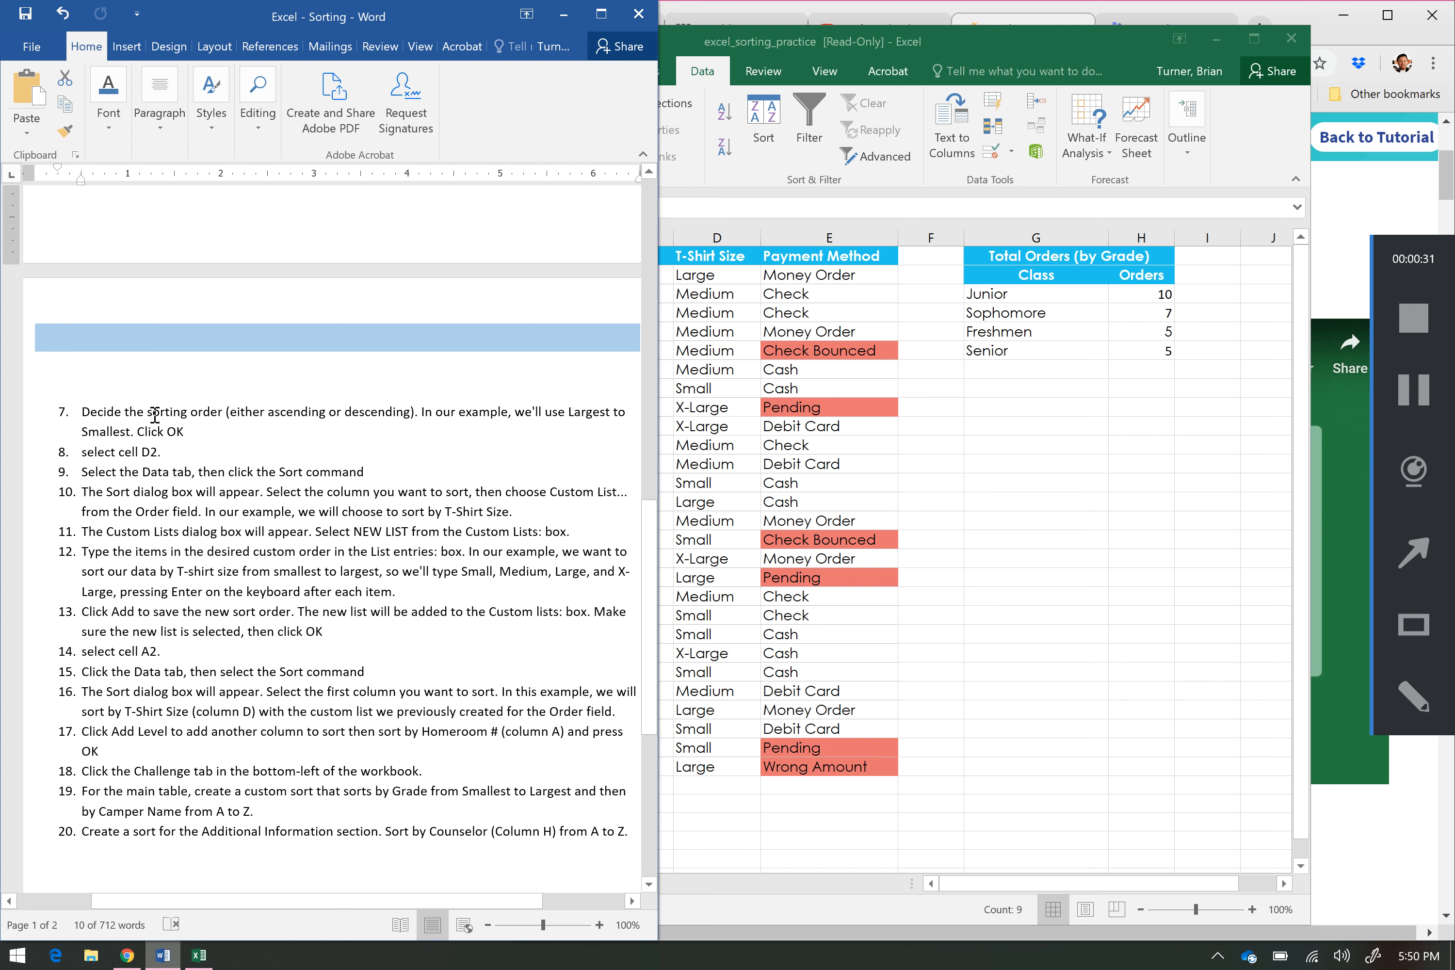
left_click(183, 449)
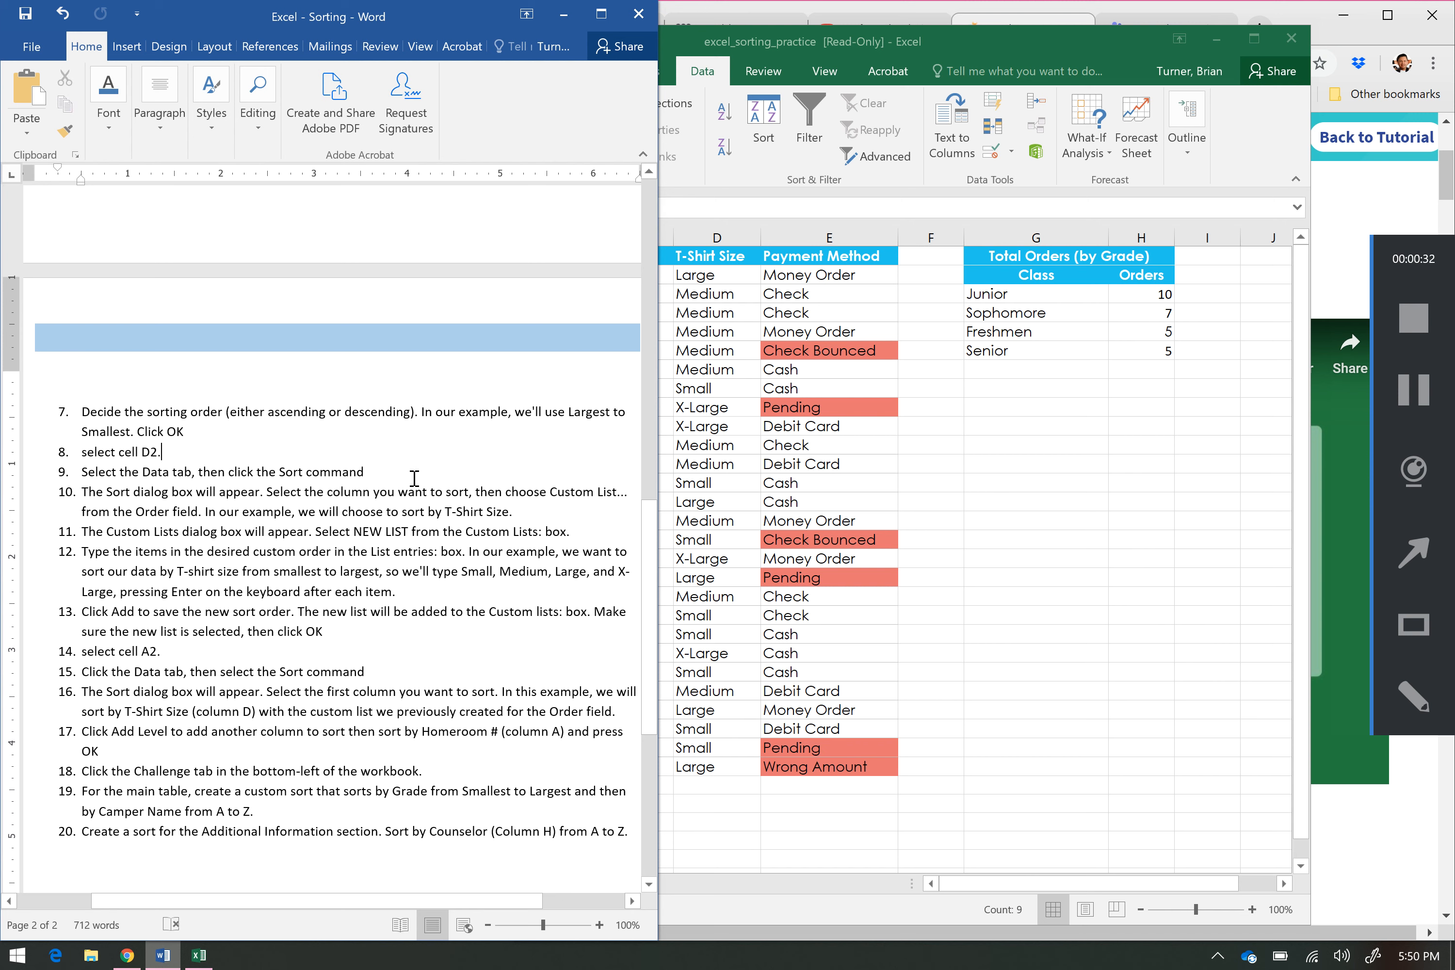
left_click(869, 416)
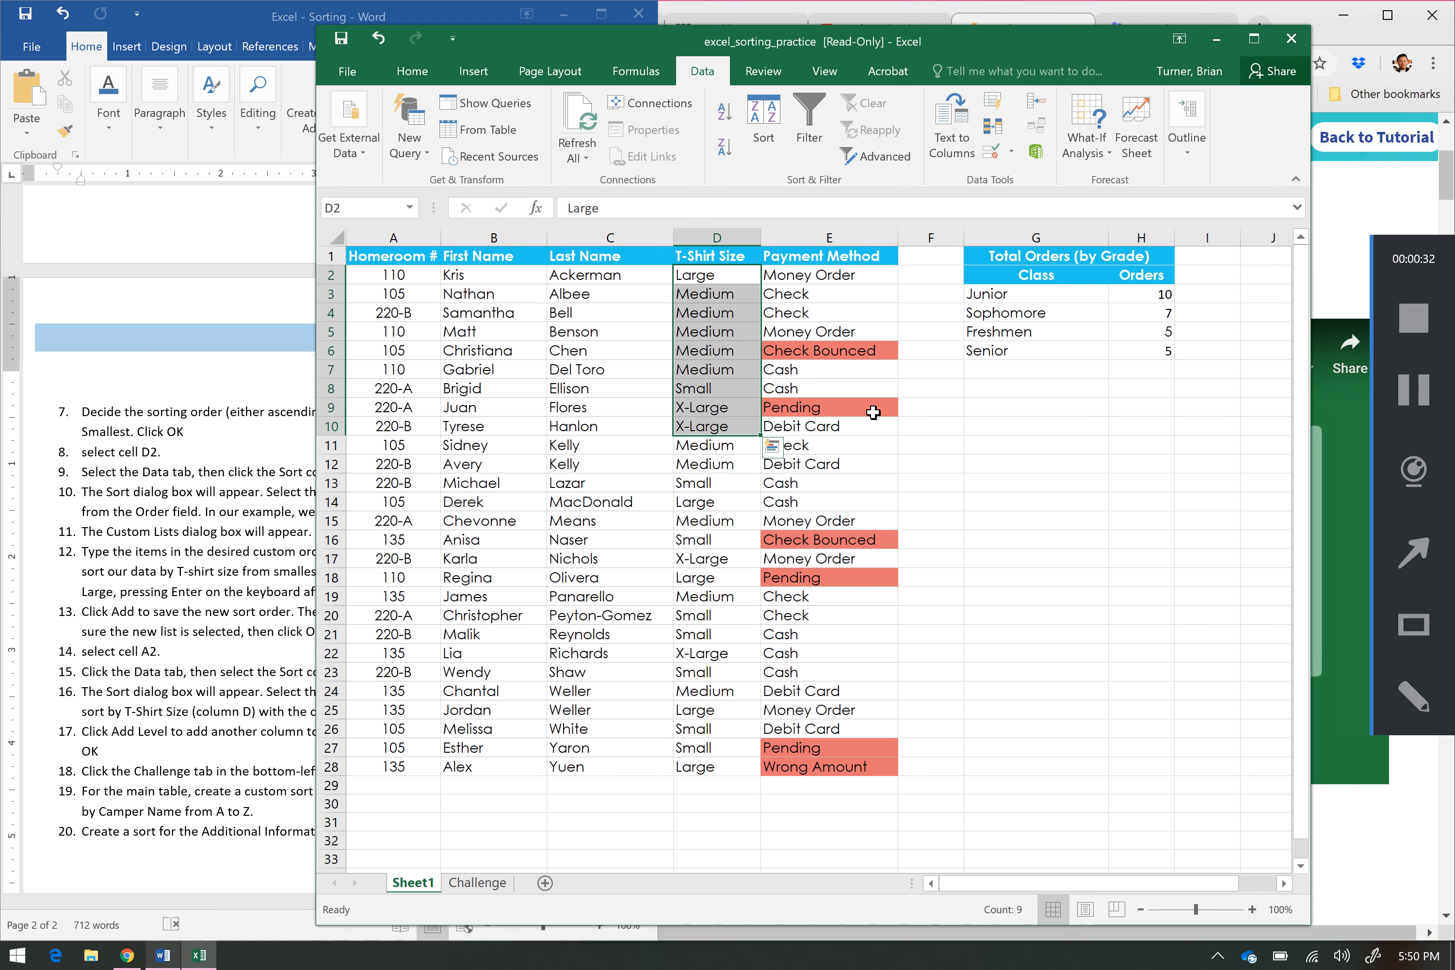
left_click(721, 282)
Sort the Sheet1 order list by T-Shirt Size values from A to Z.
left_click(768, 123)
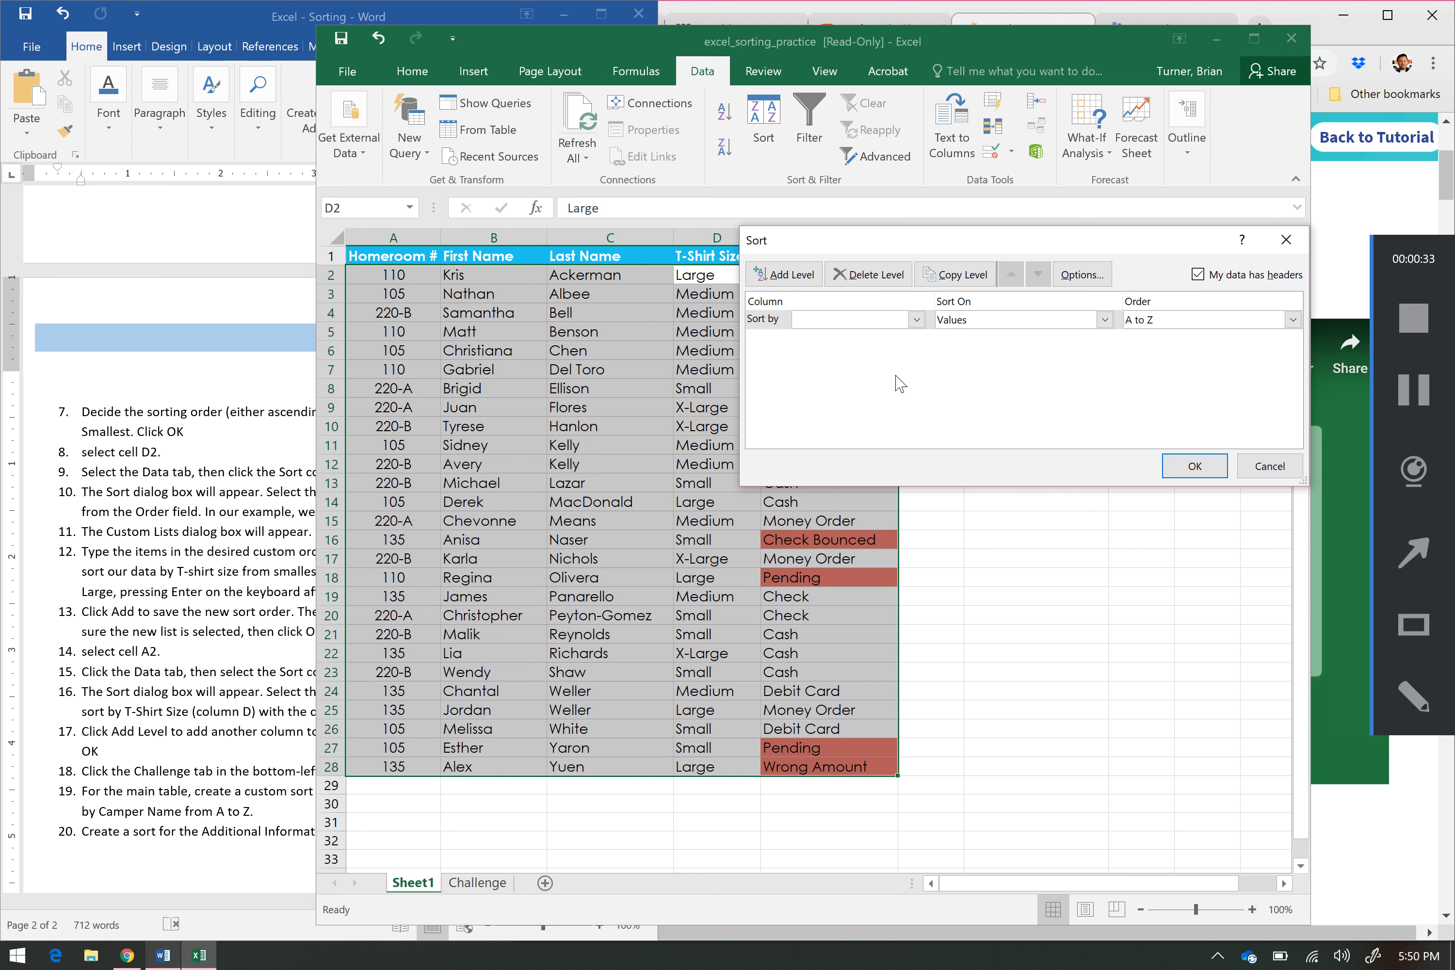
left_click(916, 319)
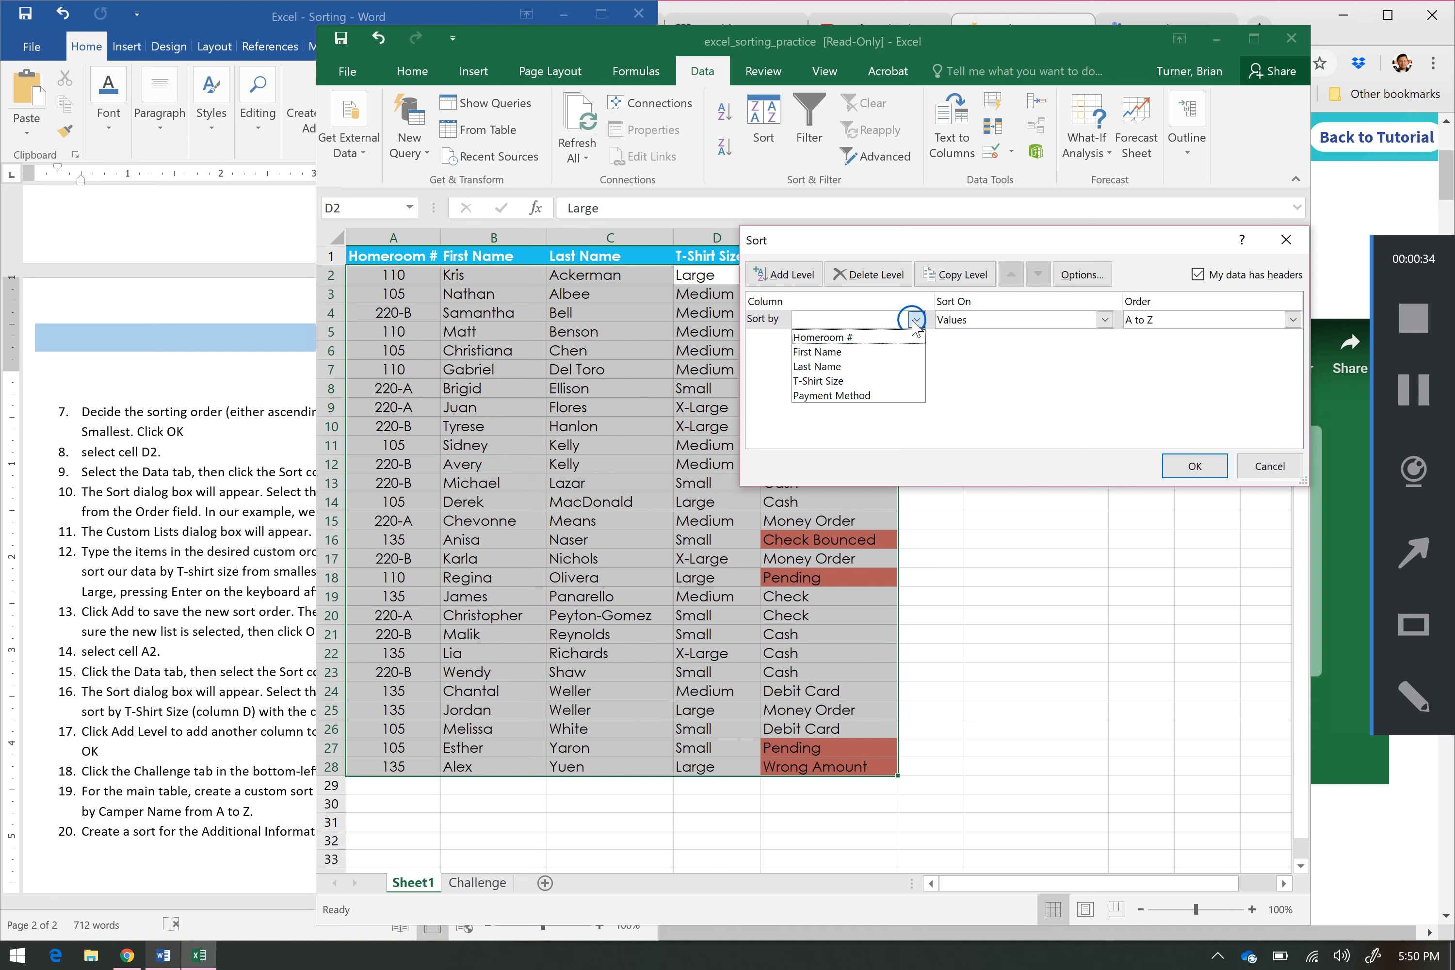
left_click(899, 380)
left_click(263, 517)
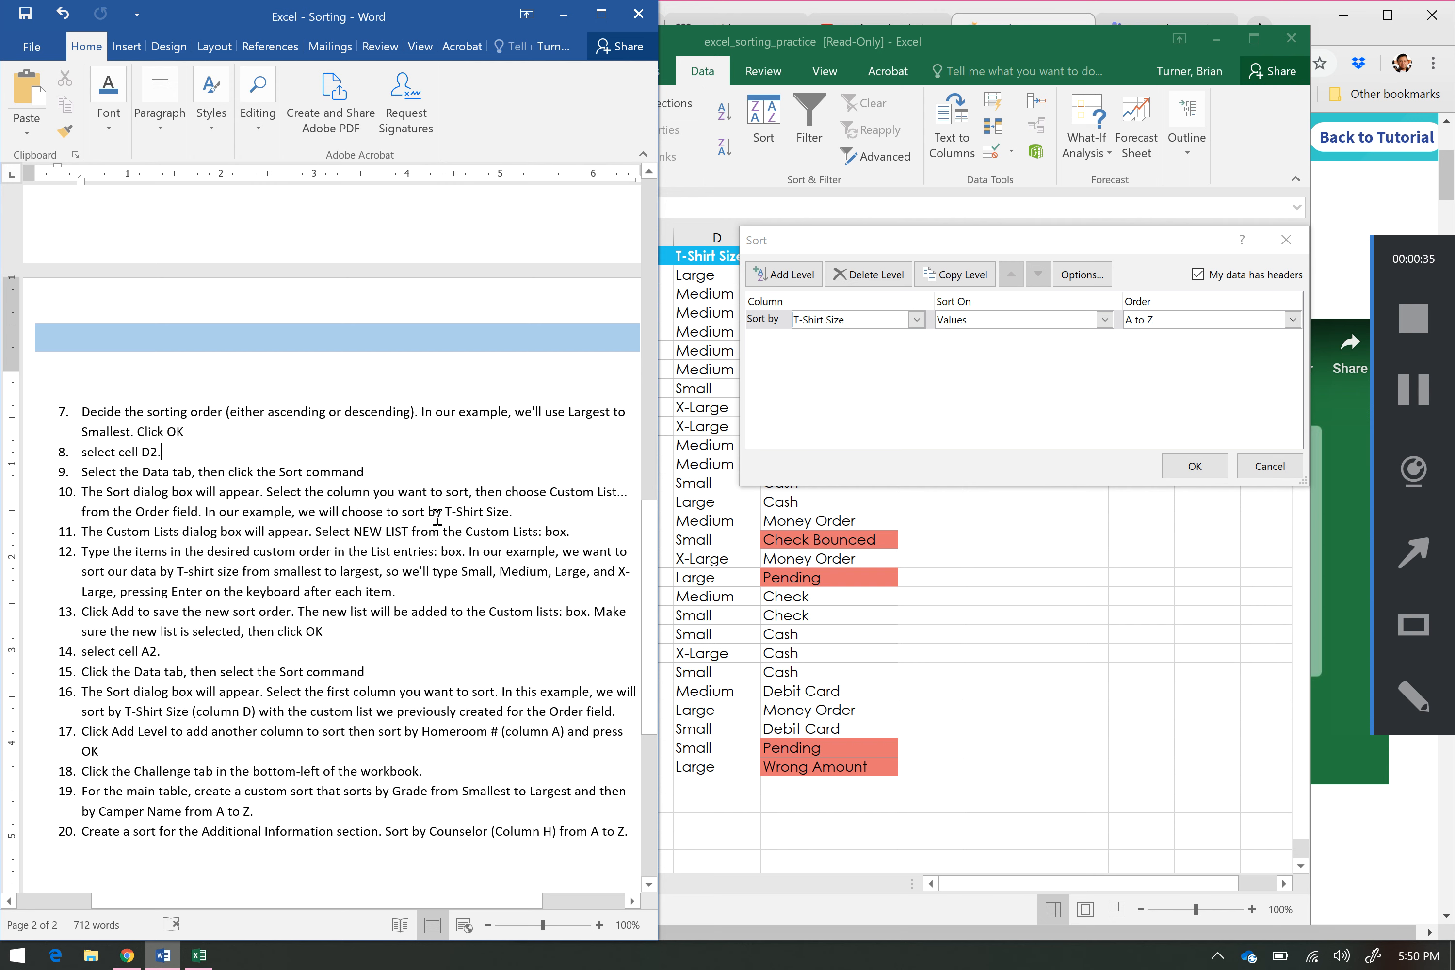
left_click(1032, 379)
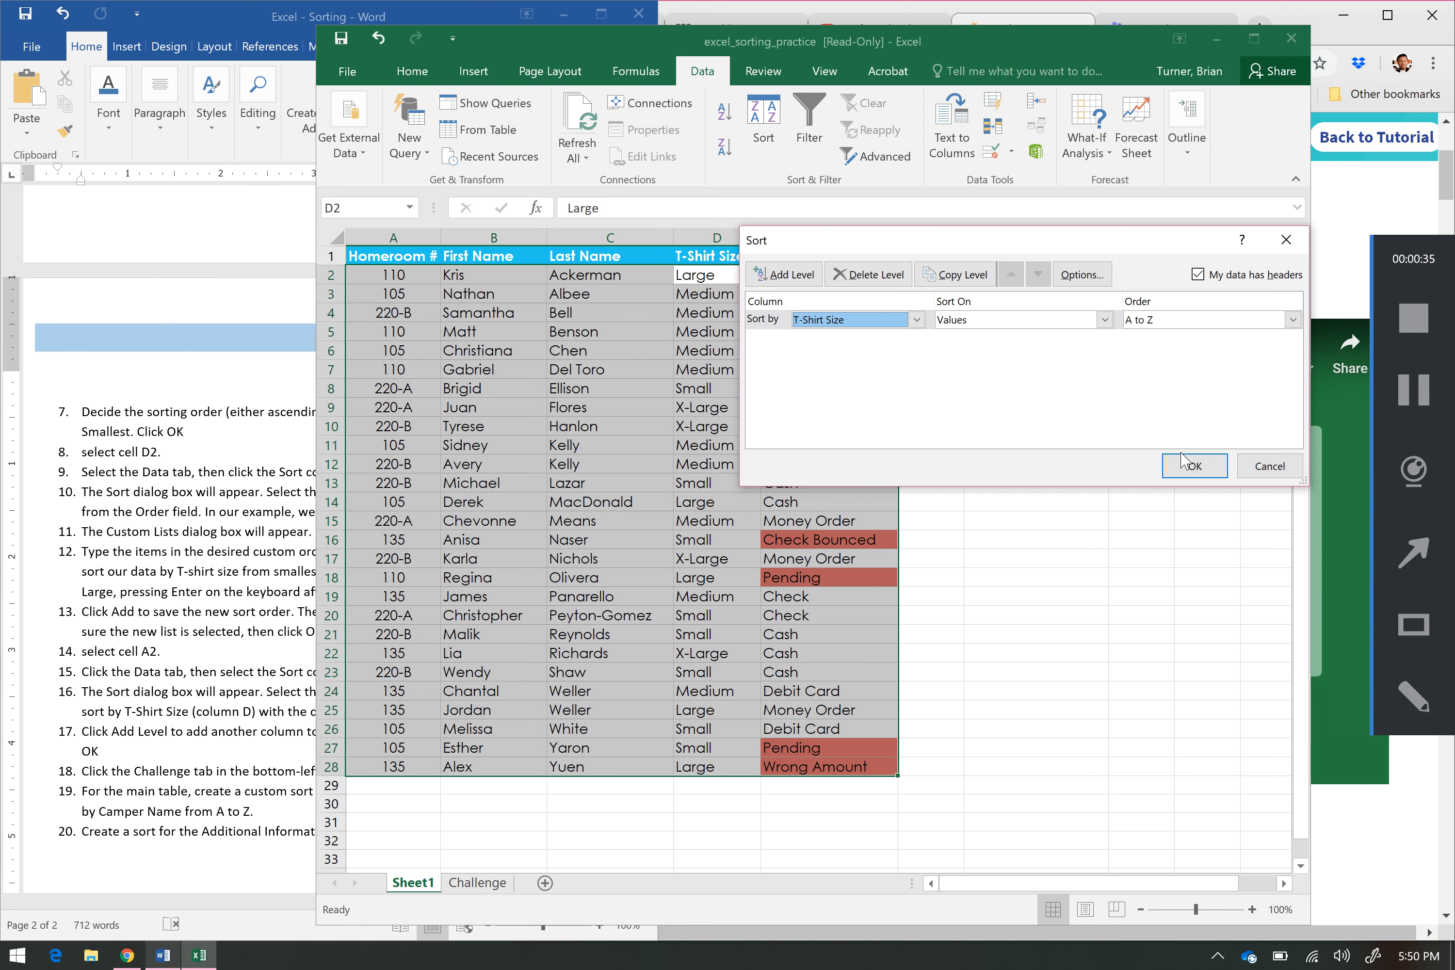
left_click(1192, 466)
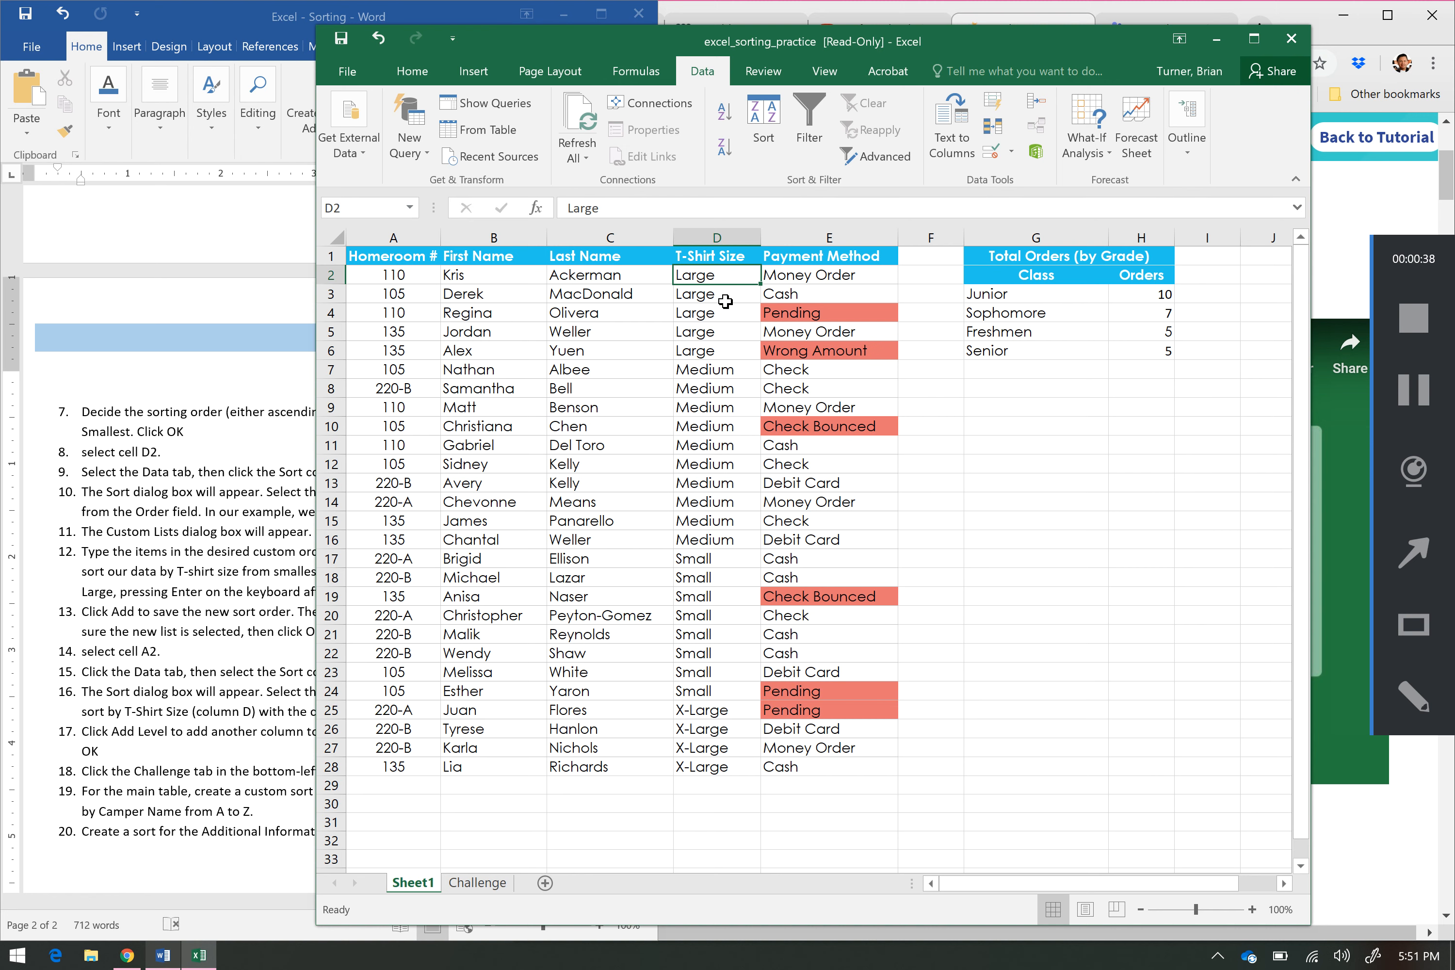
Change the T-Shirt Size sort order to Z to A and apply it to the order list.
left_click(763, 139)
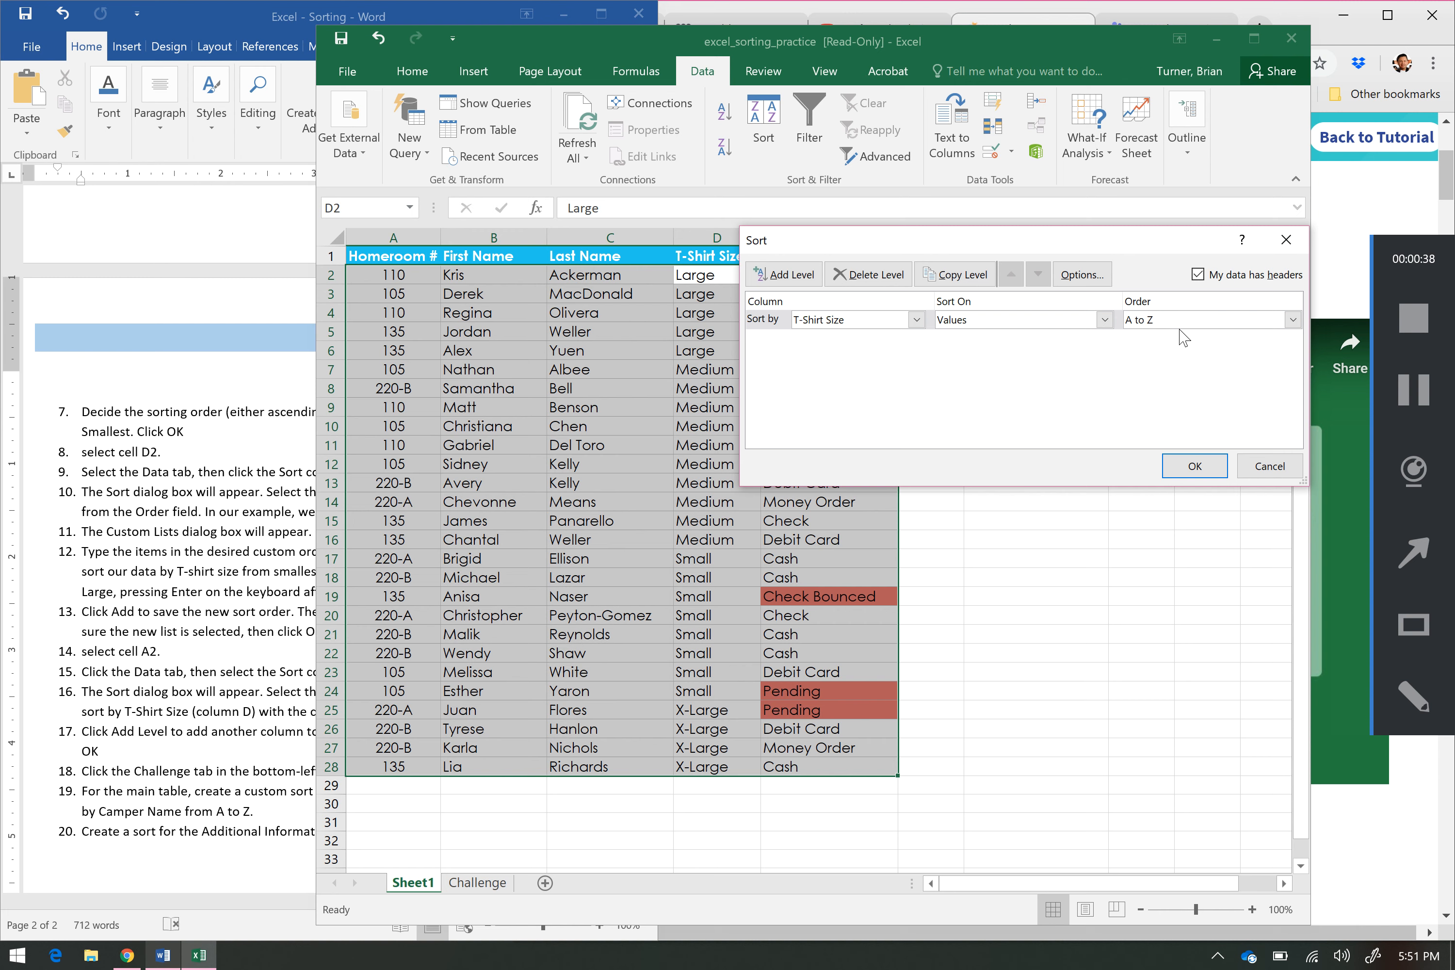
left_click(1187, 323)
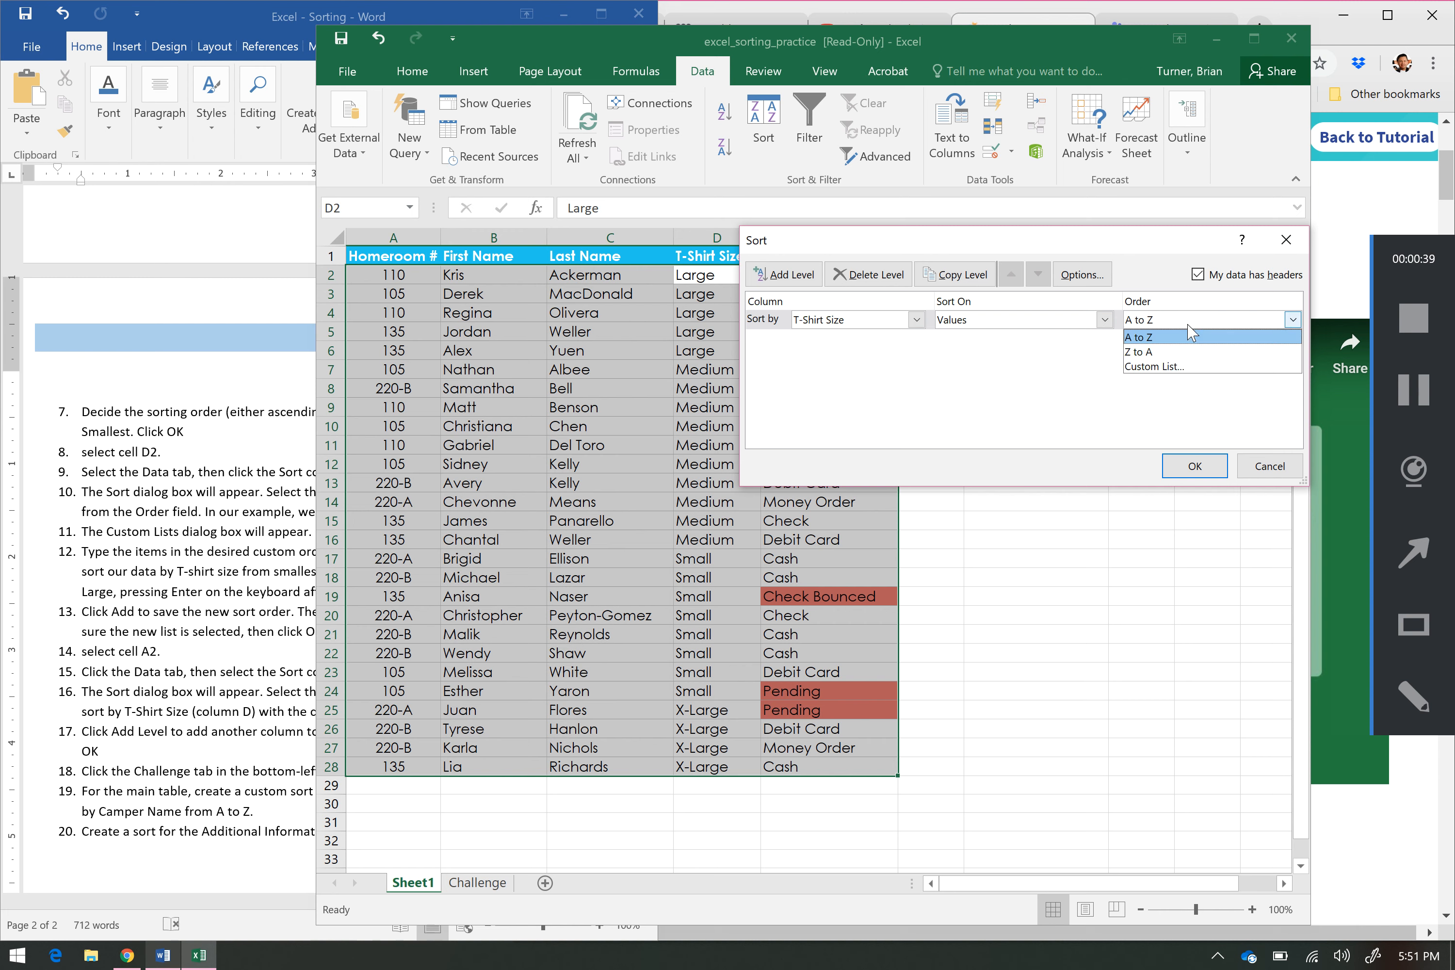
left_click(1188, 324)
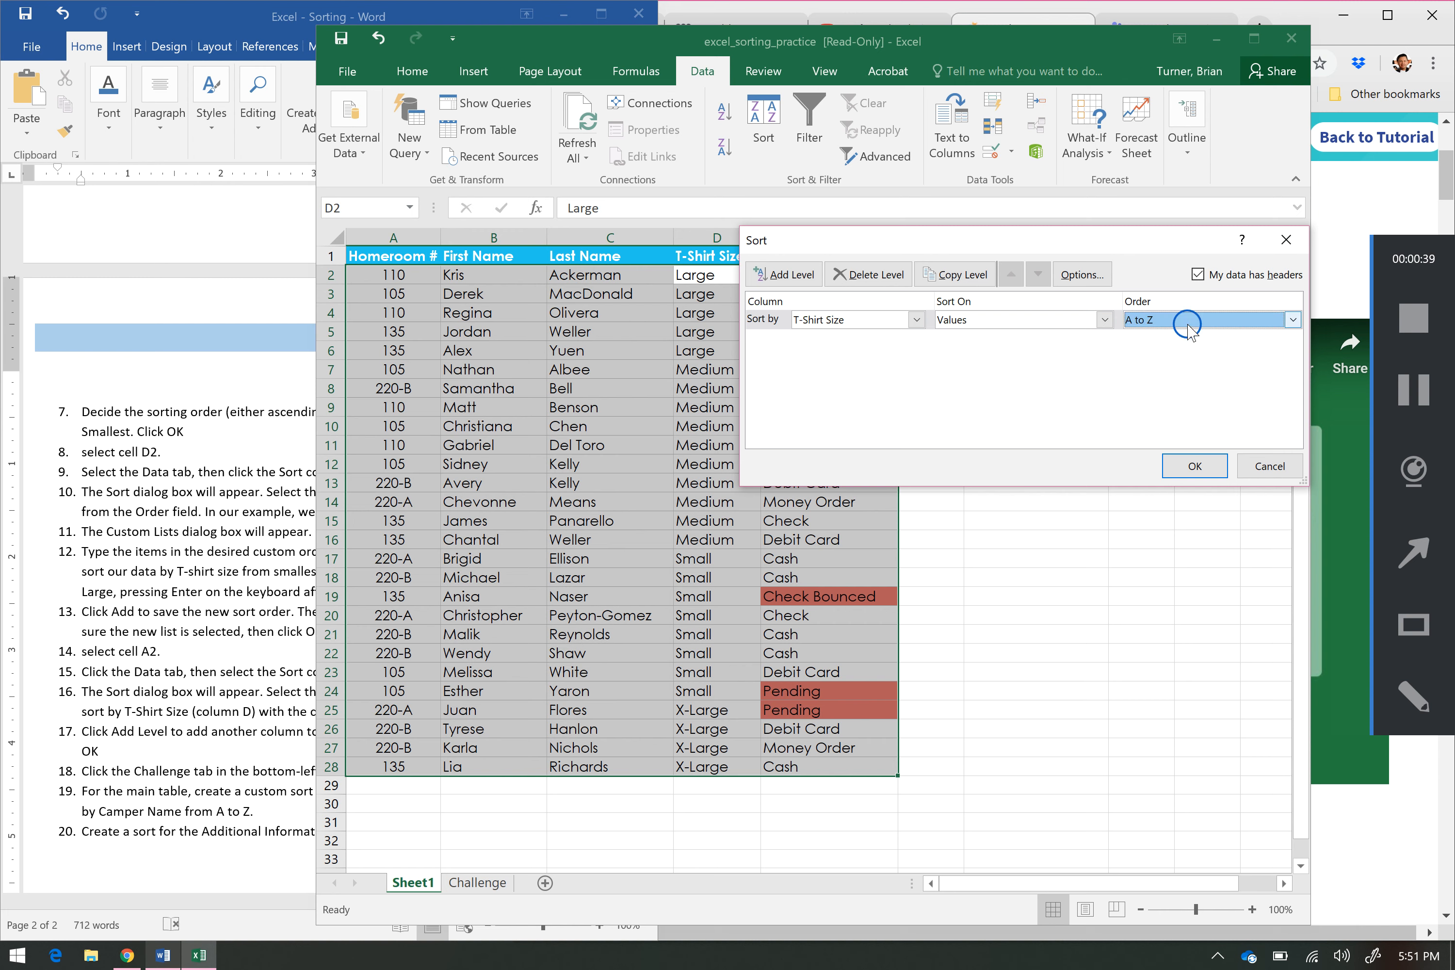
left_click(1396, 406)
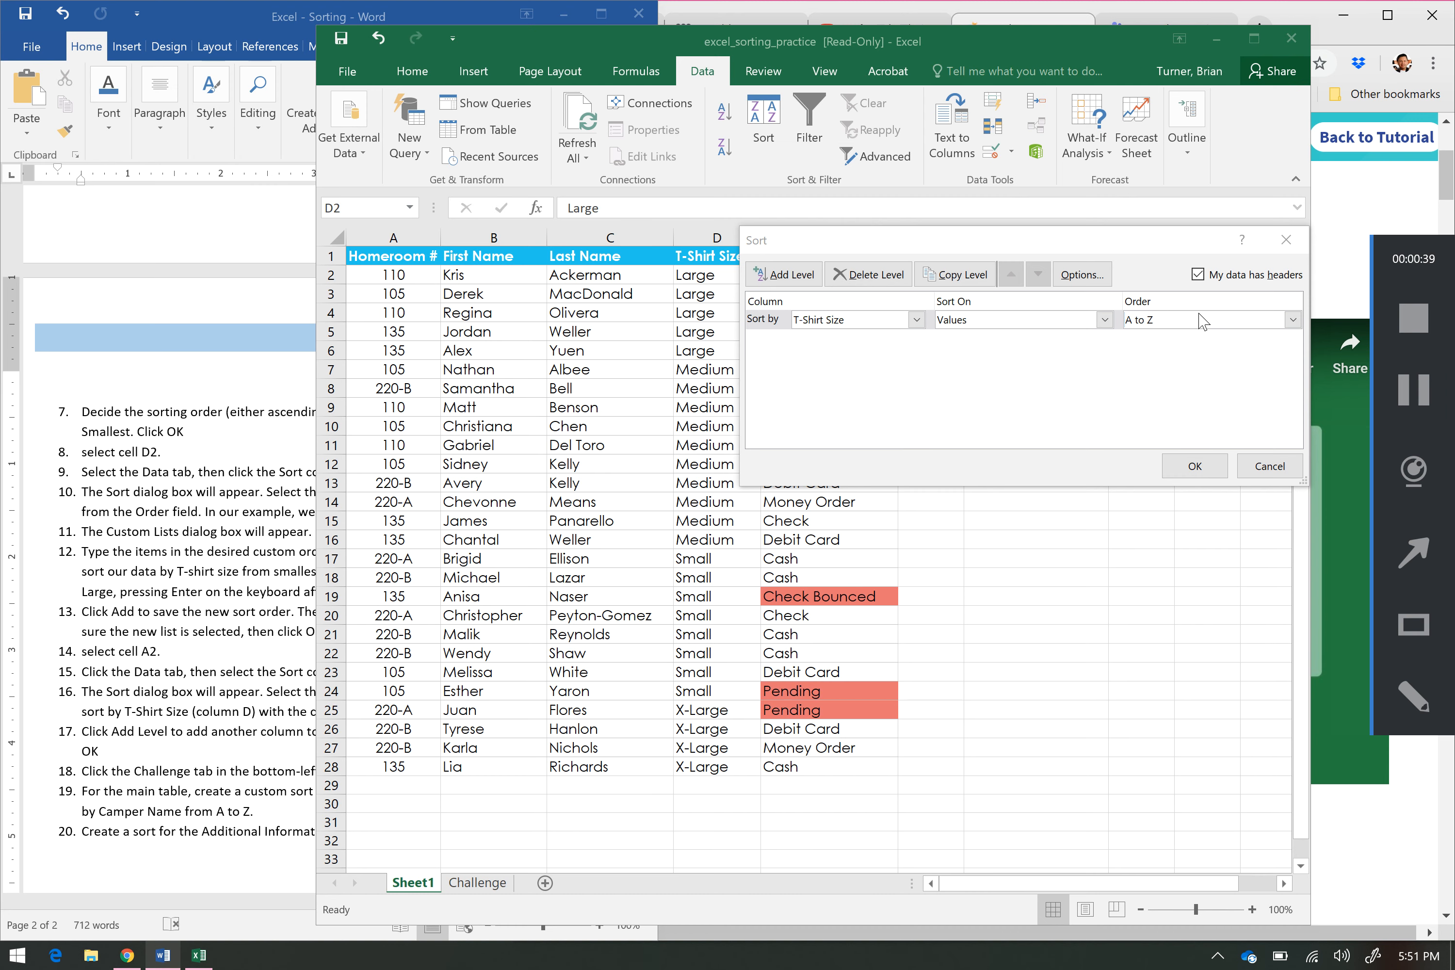
left_click(1202, 321)
left_click(1202, 343)
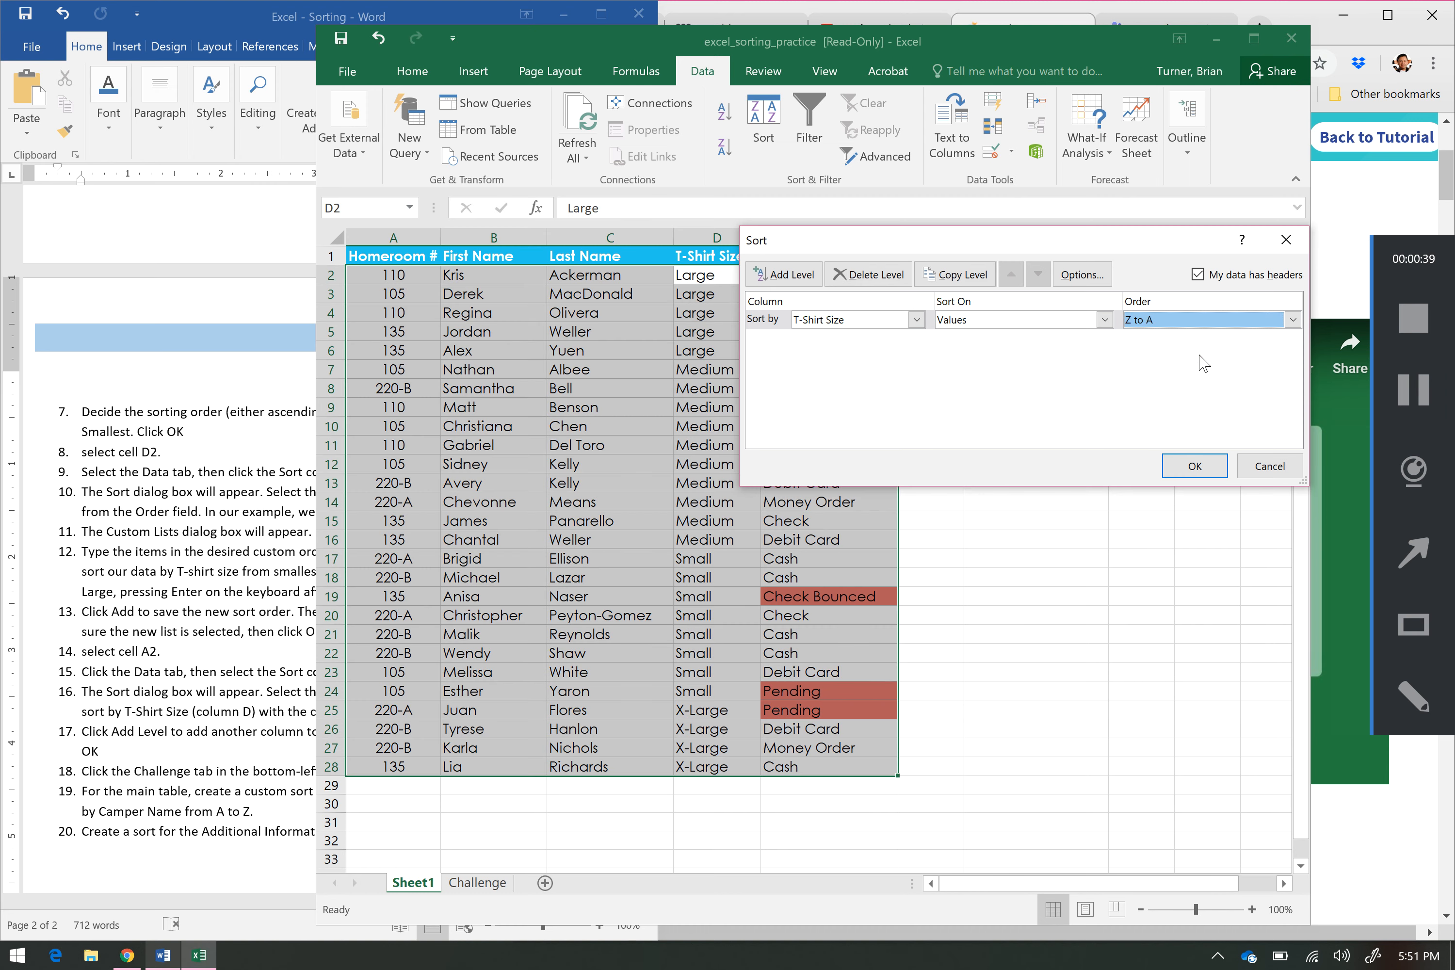
left_click(1199, 468)
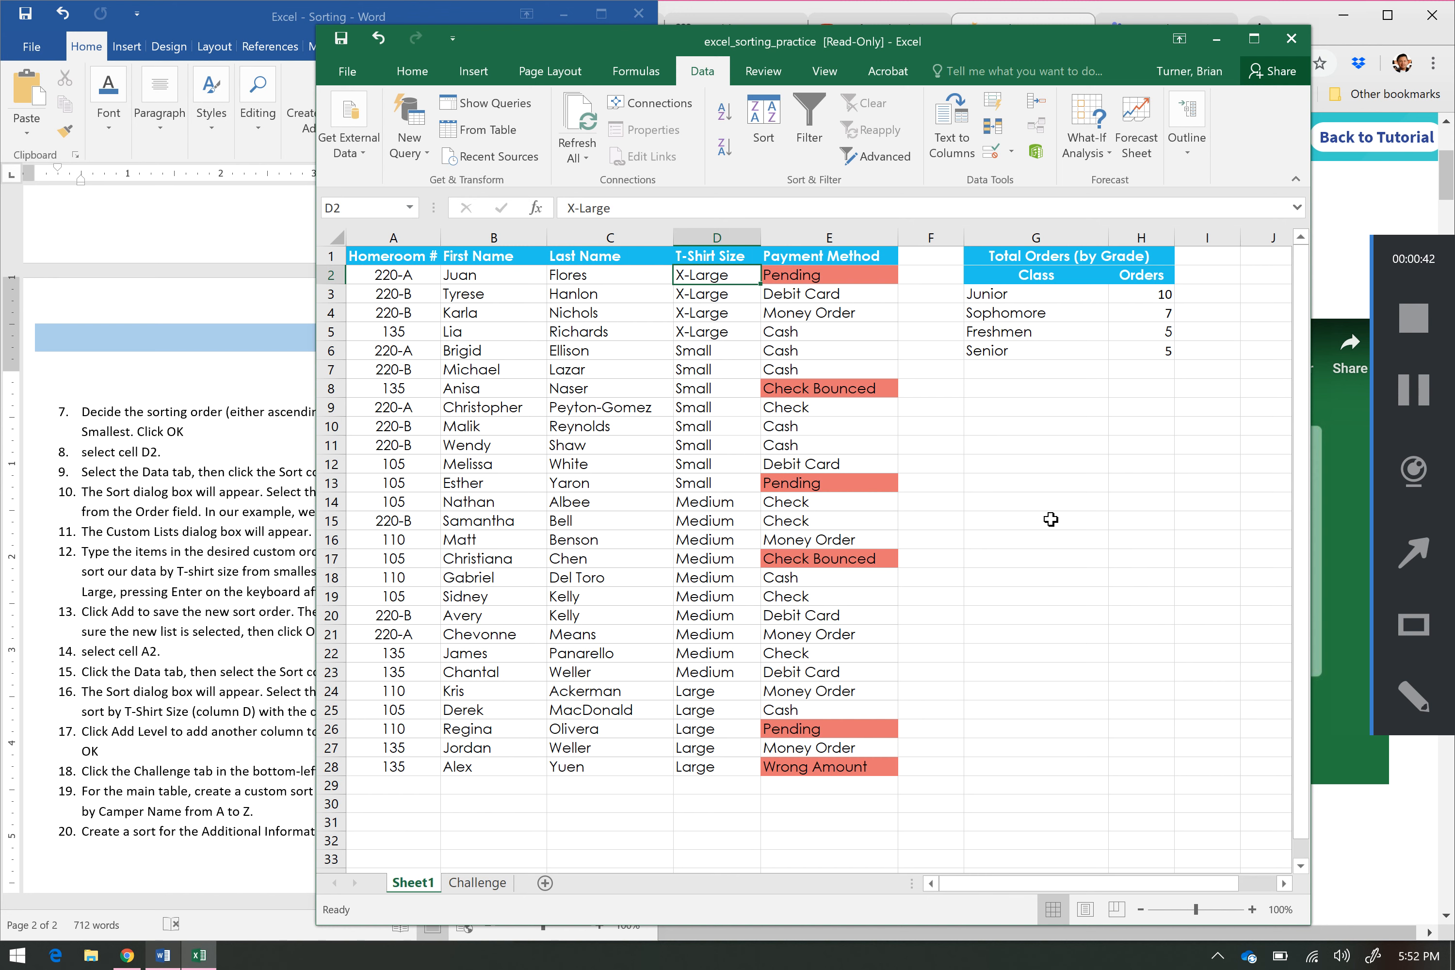
Add a new custom list with the entries Small, Medium, Large and X-Large for the T-Shirt Size sort order.
left_click(774, 141)
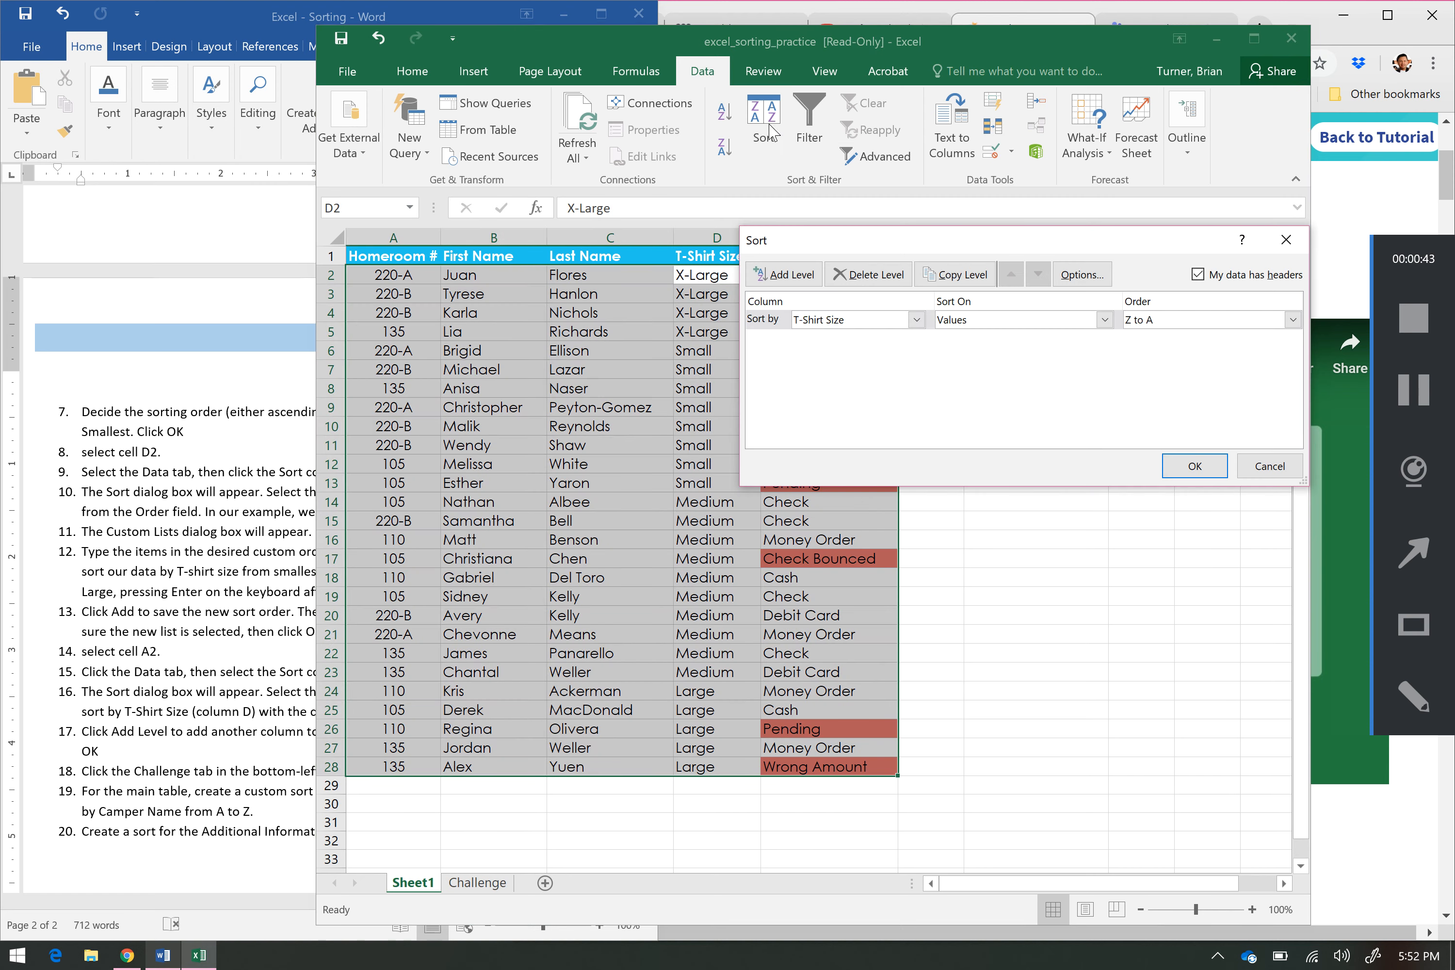
left_click(1292, 319)
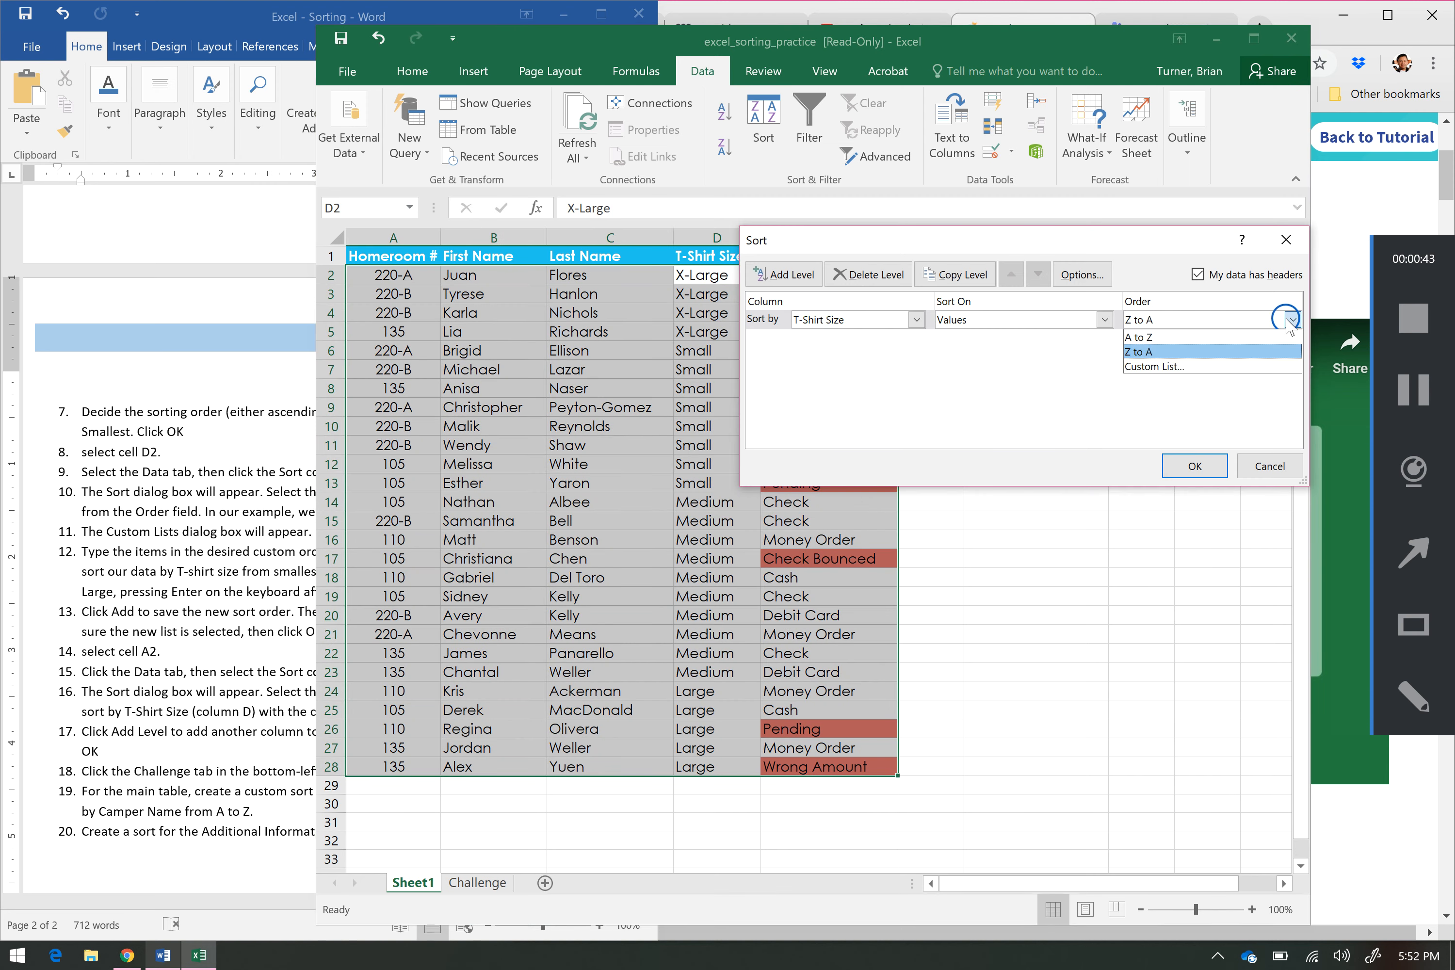
left_click(1231, 366)
left_click(1054, 243)
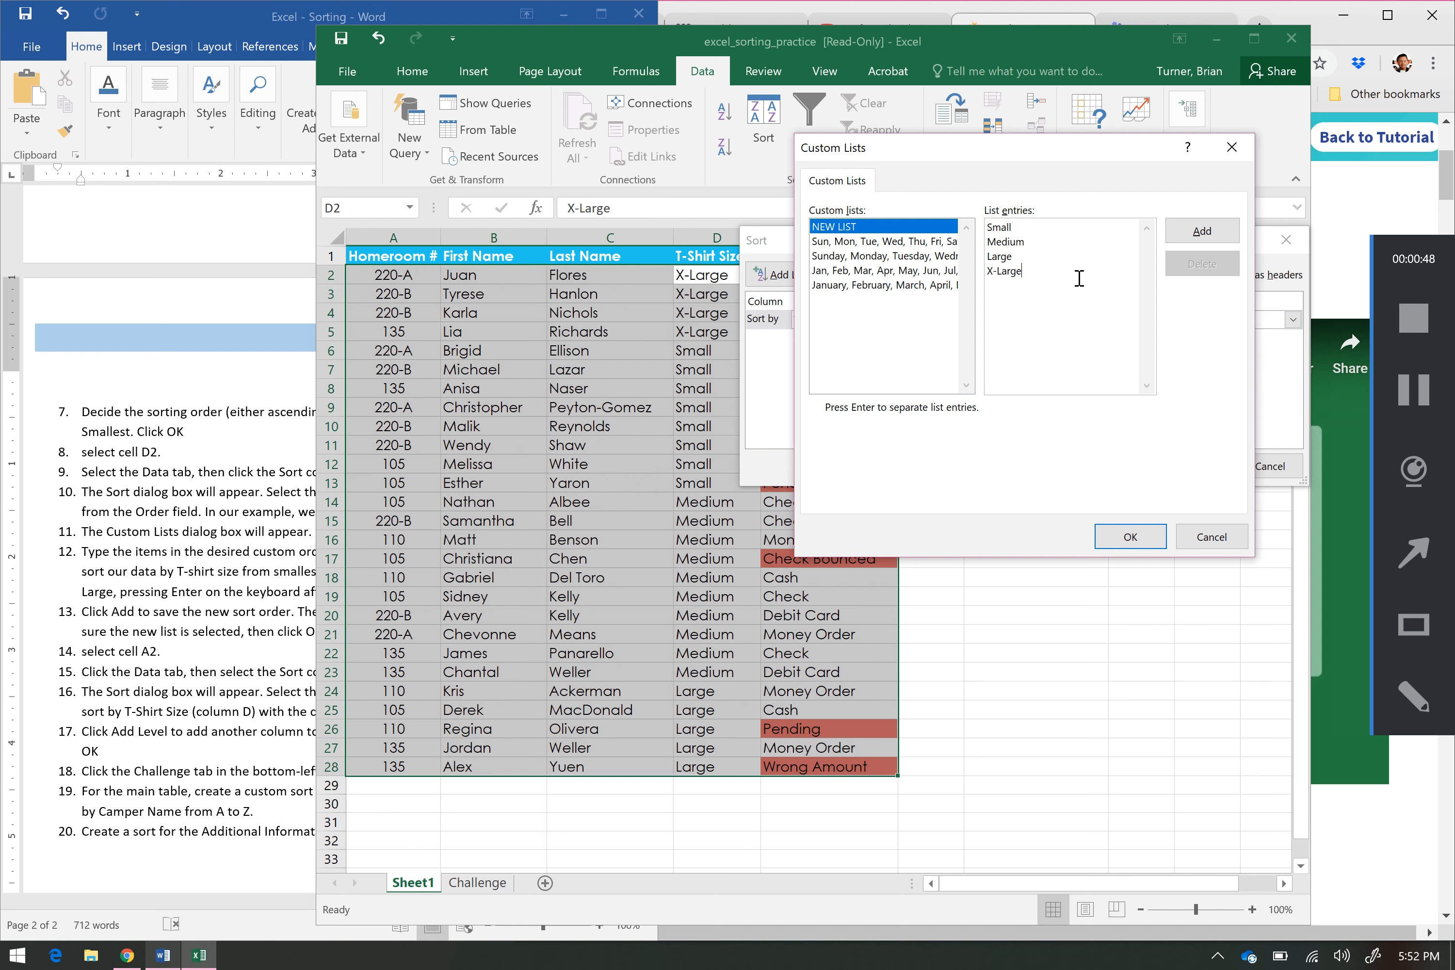
left_click(1197, 233)
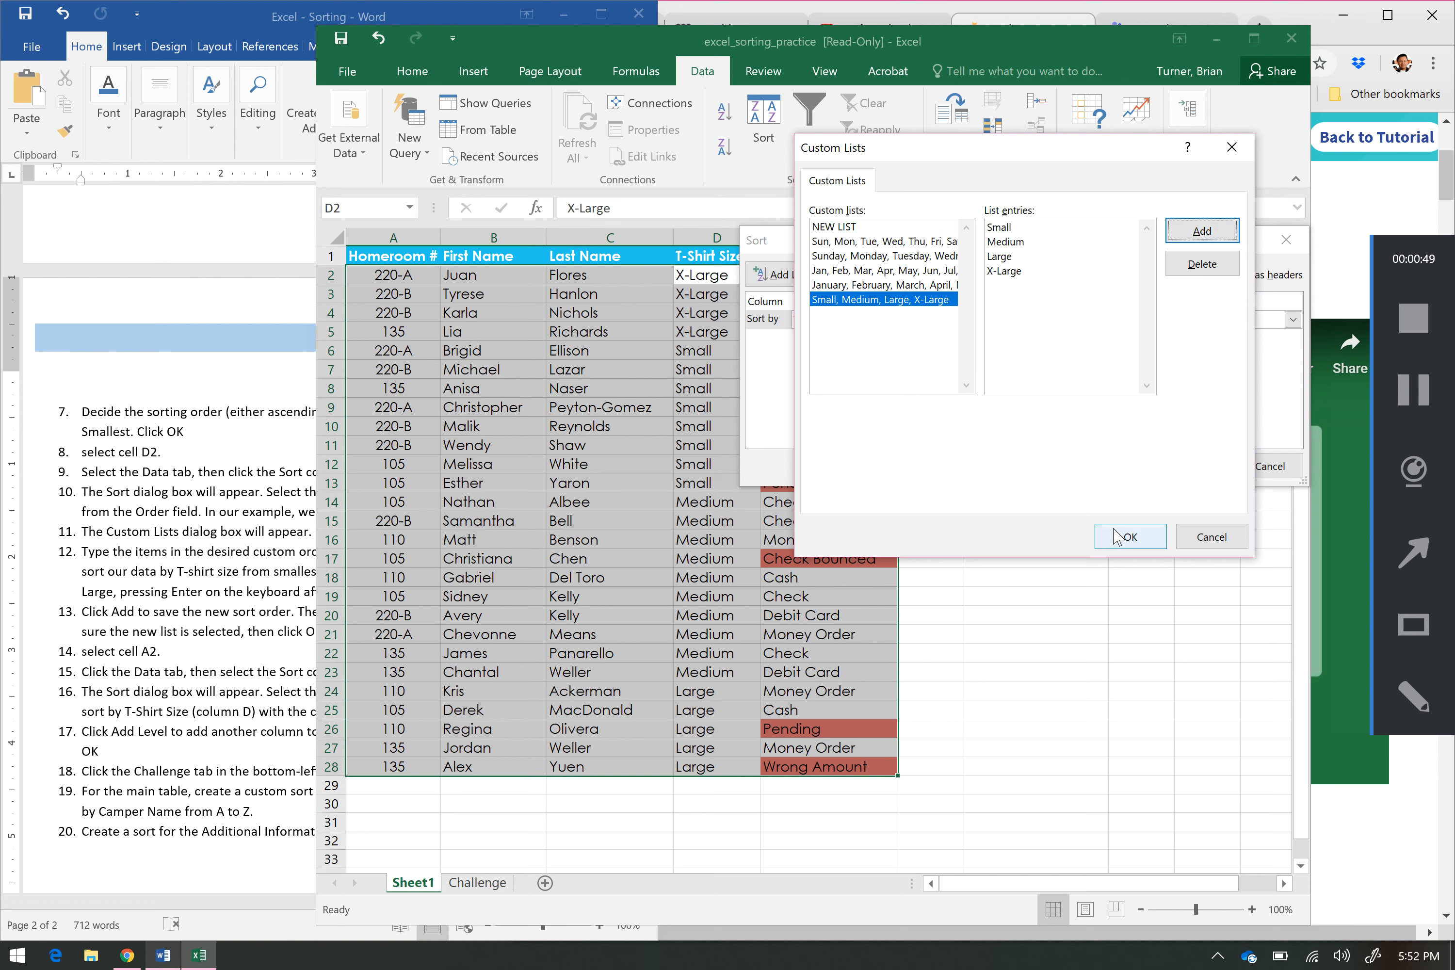
Sort the Sheet1 order list by T-Shirt Size in the custom order Small, Medium, Large, X-Large, and switch to the Word instructions.
left_click(1127, 538)
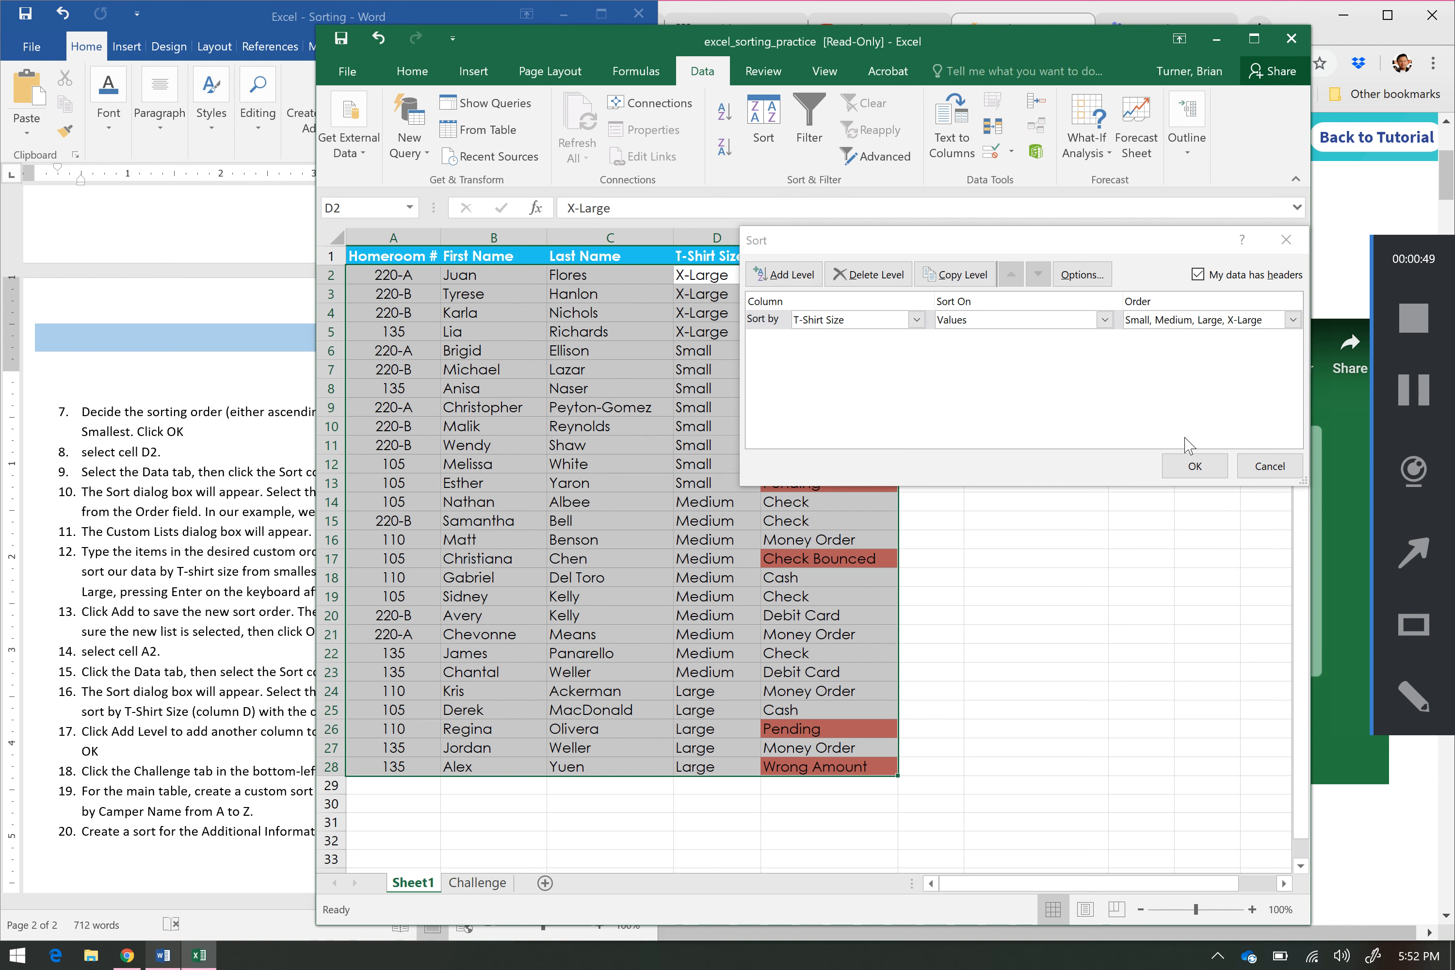
left_click(1194, 467)
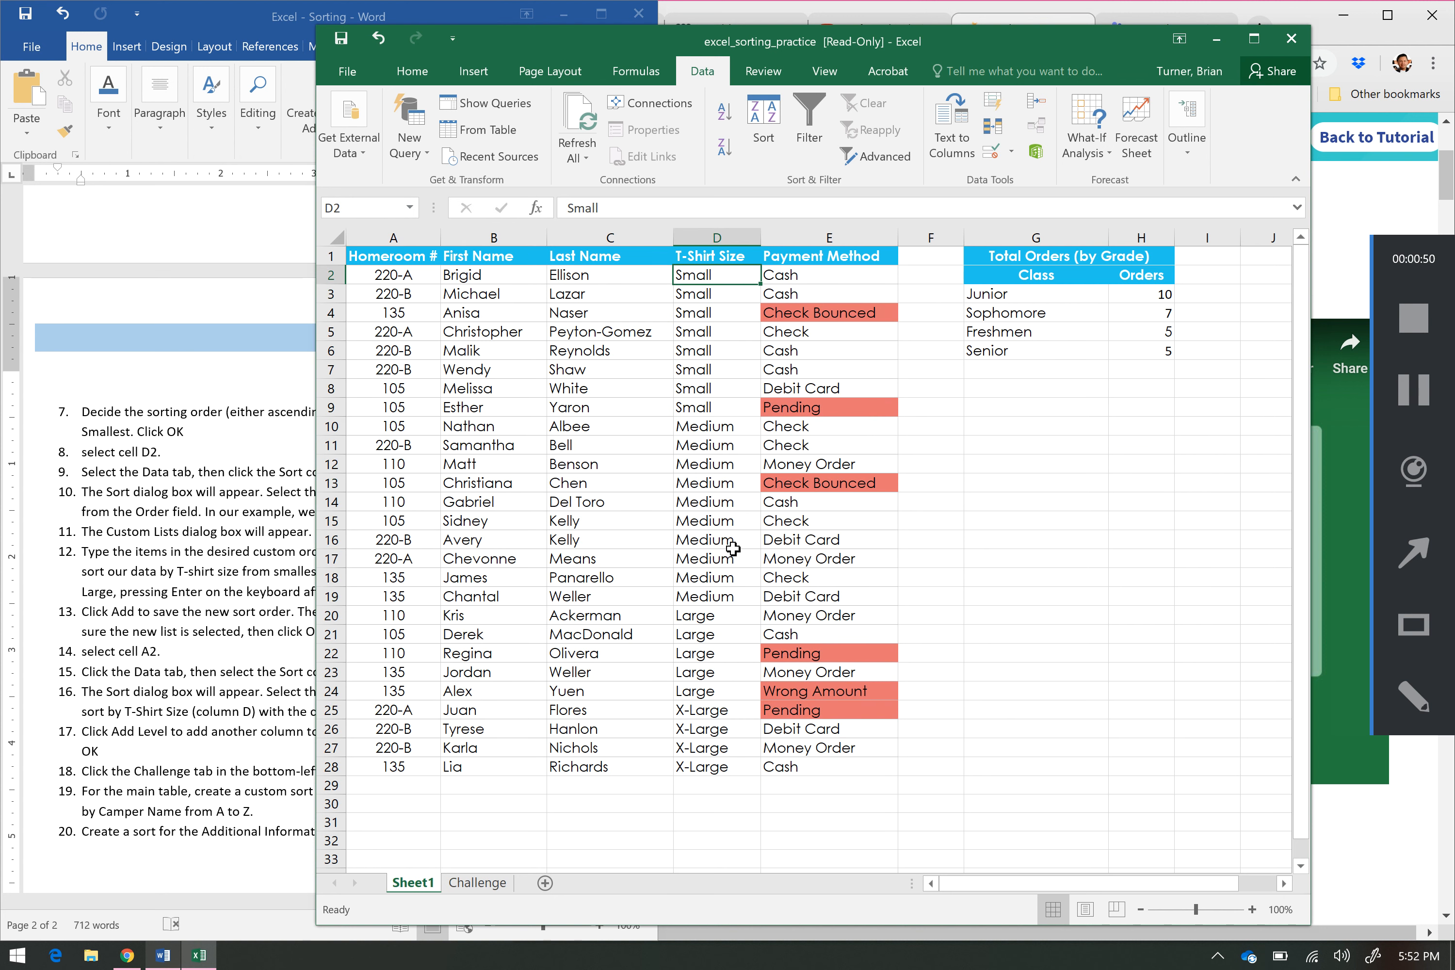
left_click(252, 642)
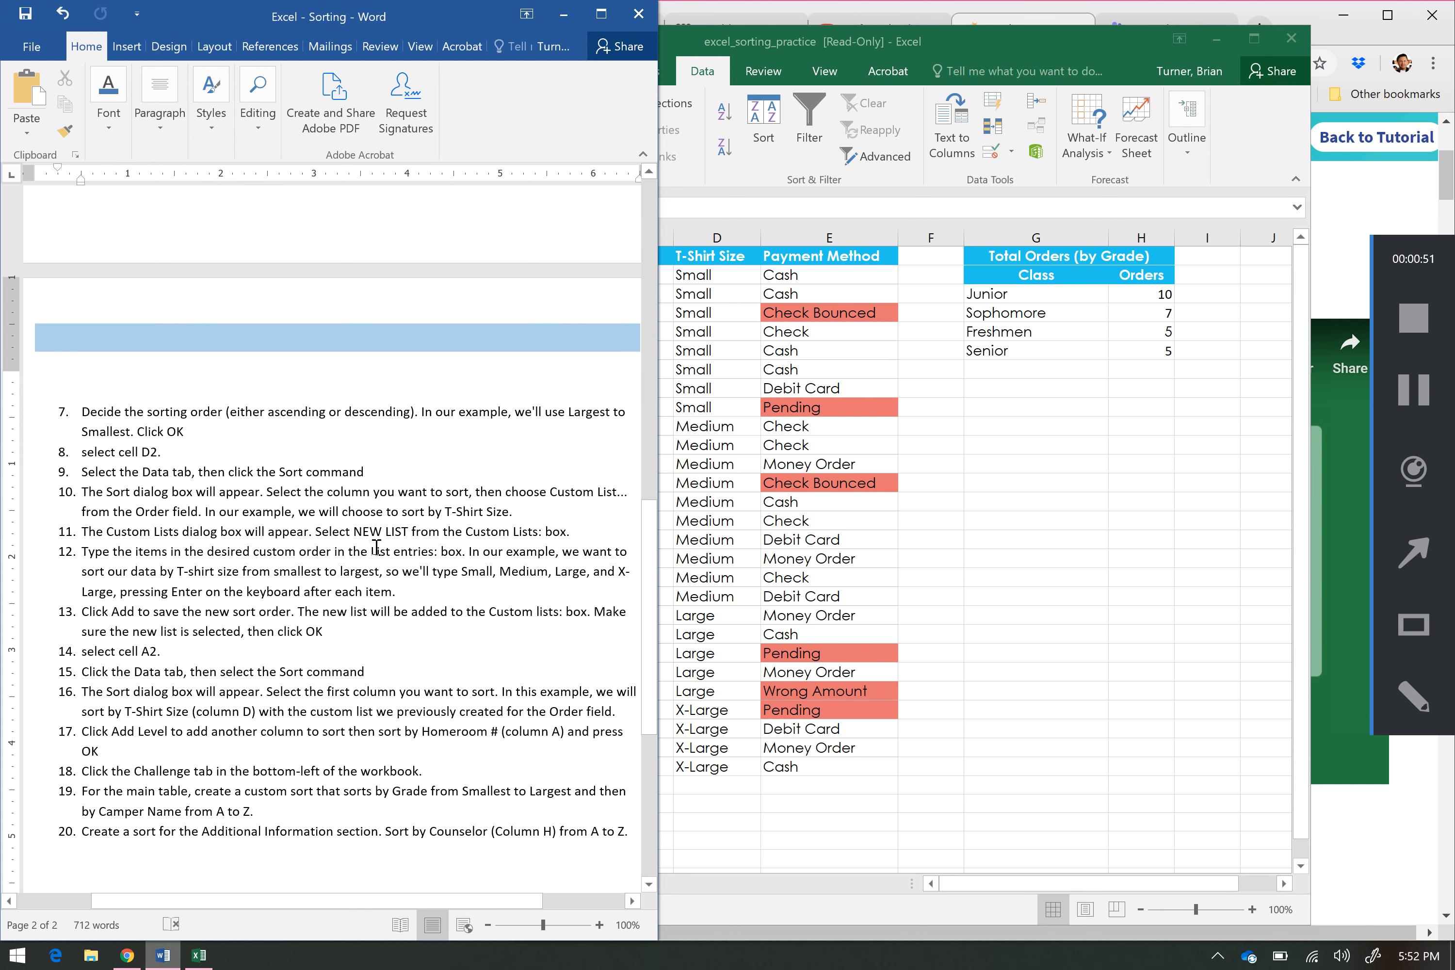
left_click(1416, 388)
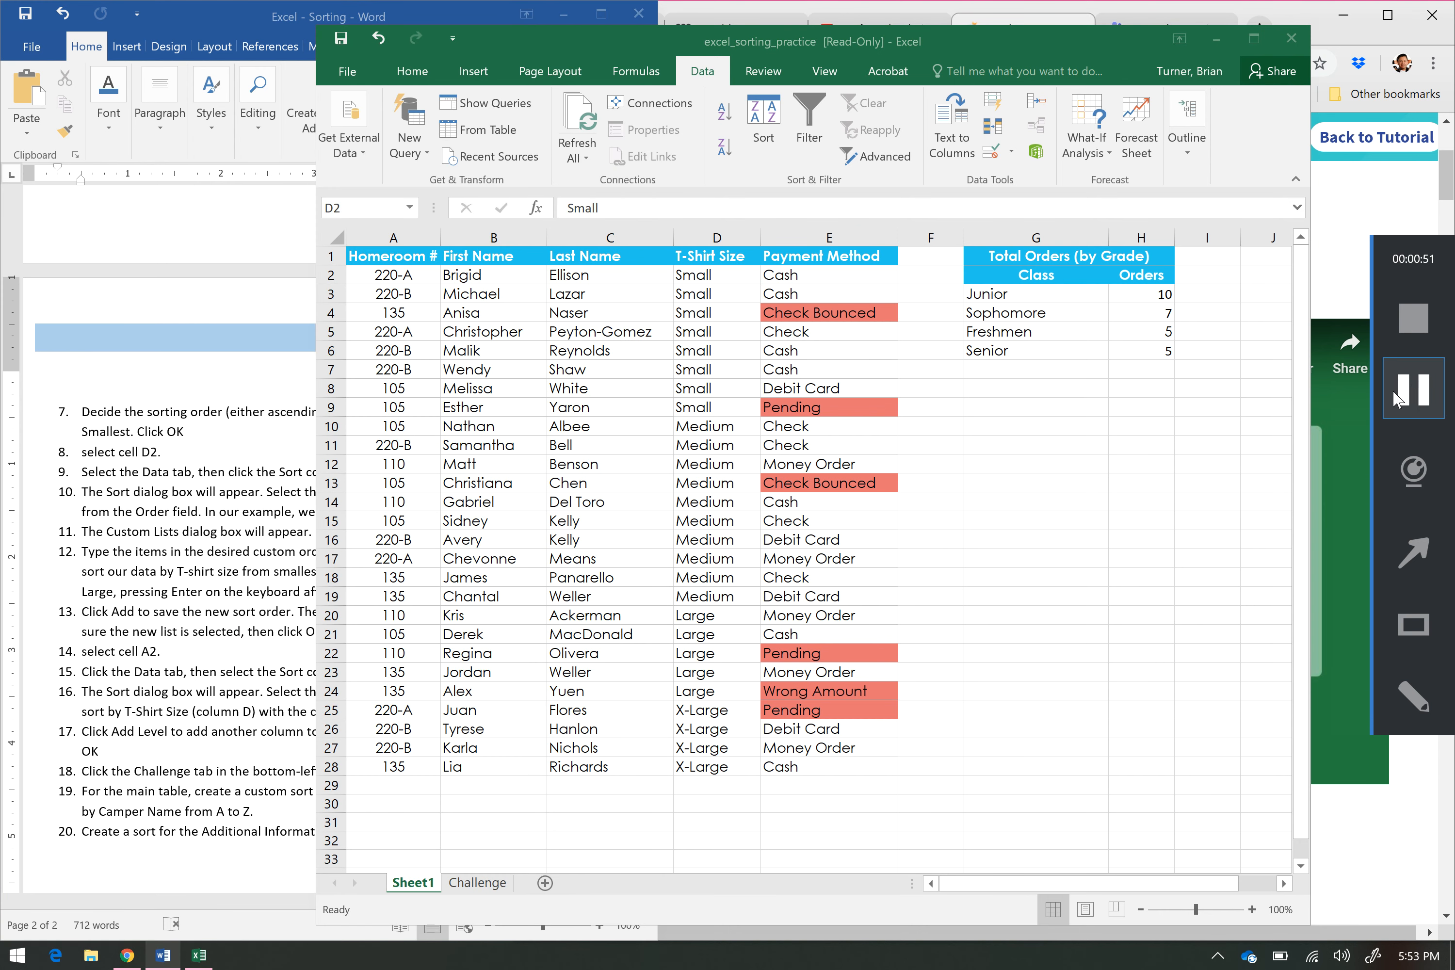
From cell D2 in Excel, add a second sort level by Homeroom #, Smallest to Largest, below T-Shirt Size and apply the sort.
left_click(699, 275)
left_click(770, 132)
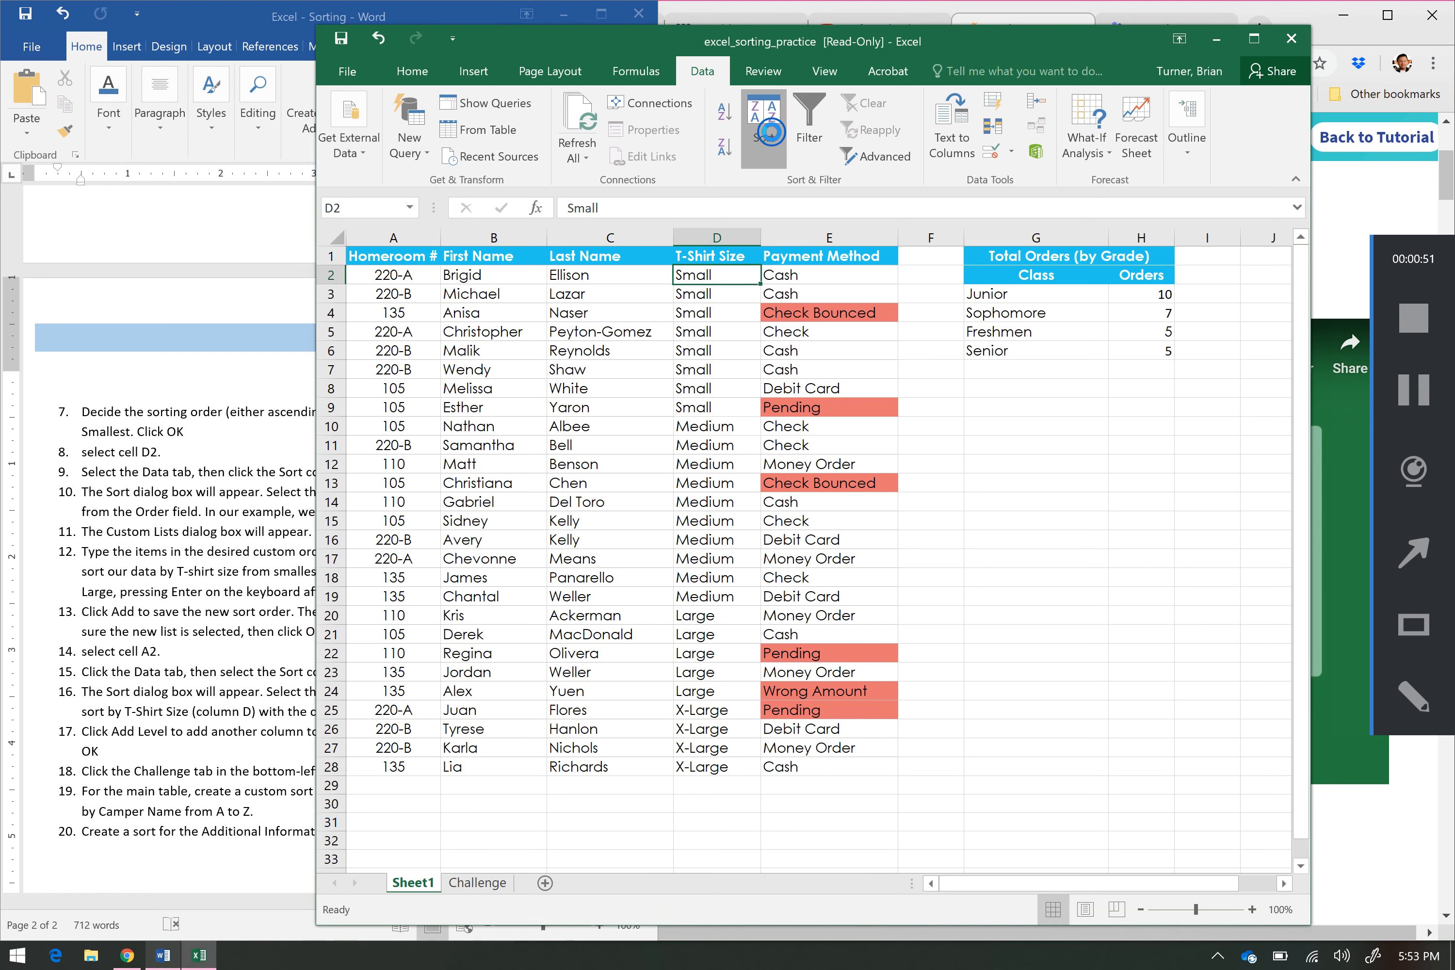
left_click_drag(870, 241, 906, 138)
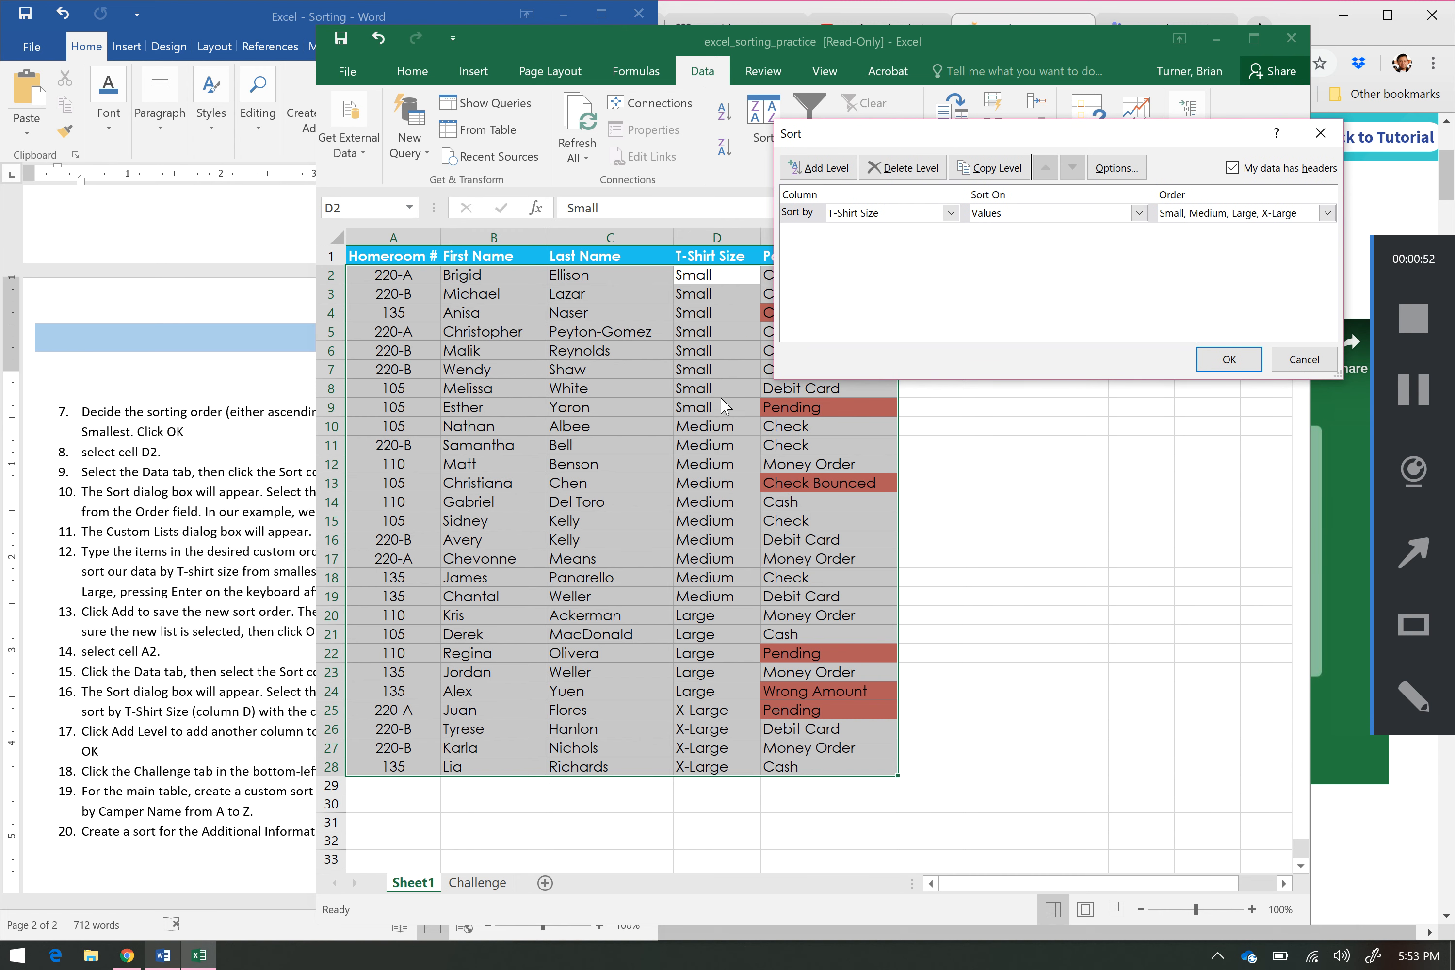
left_click(821, 168)
left_click(950, 232)
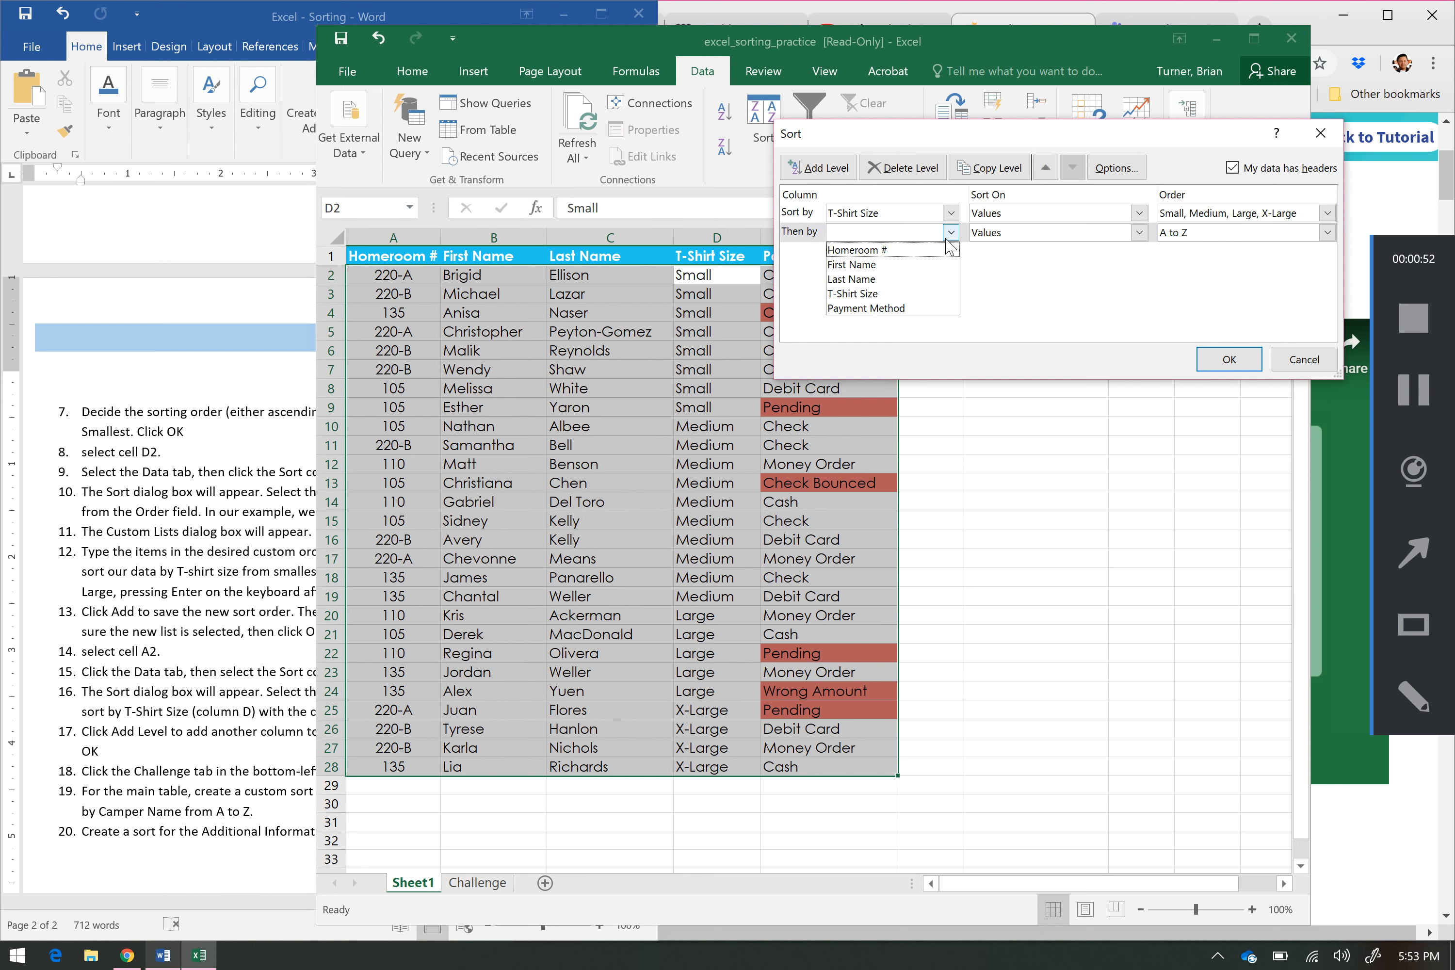
left_click(942, 251)
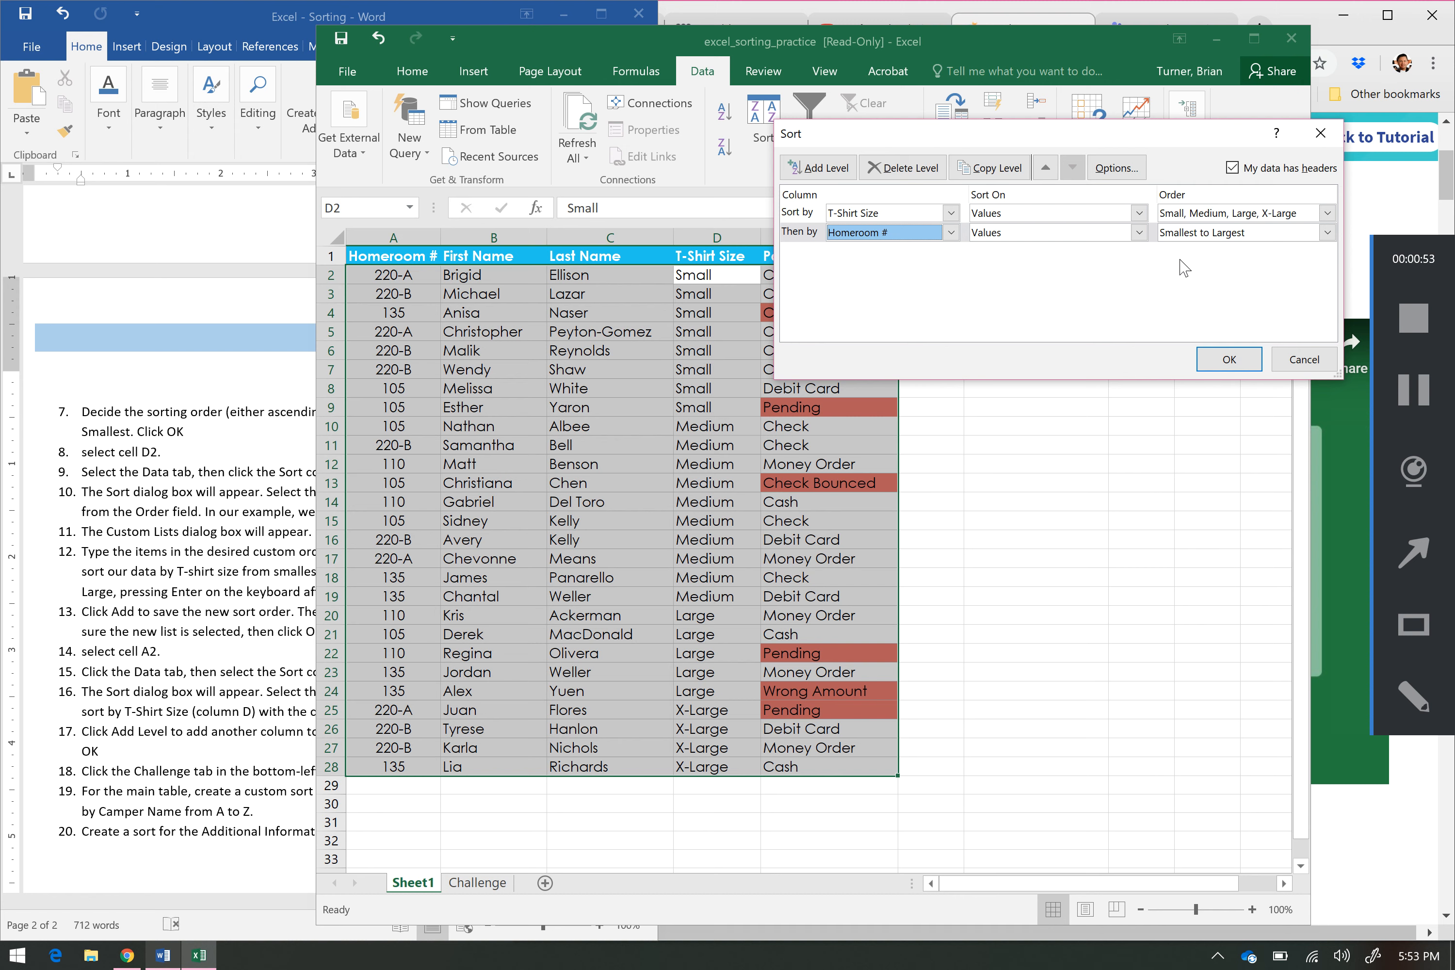
left_click(1224, 360)
left_click(1424, 399)
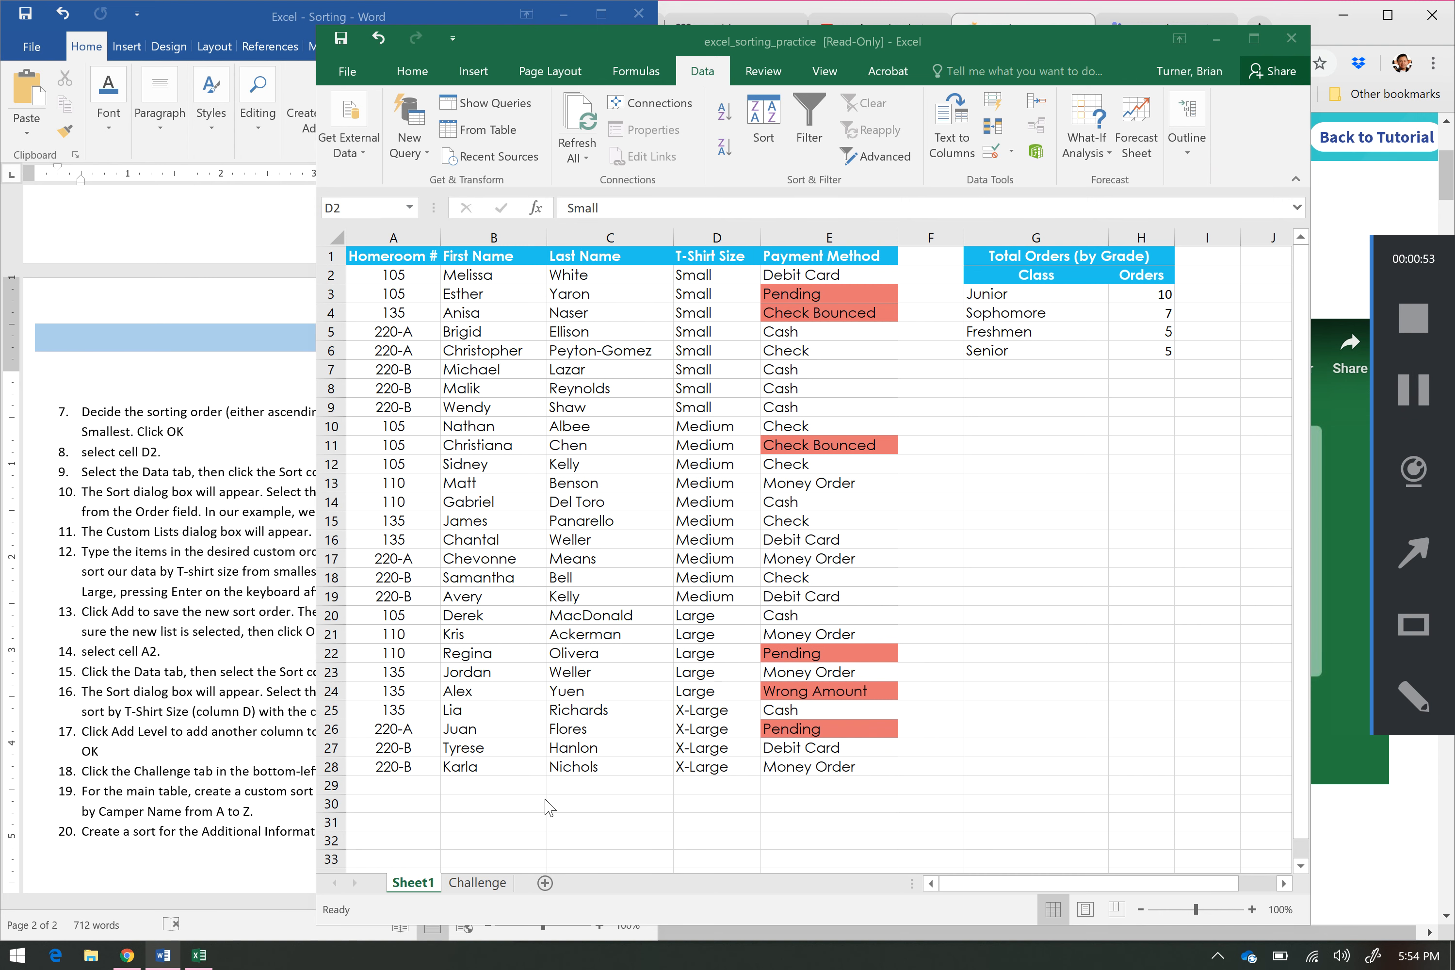
Consult the remaining sorting instructions in the Word document and open the Challenge sheet in the Excel workbook.
left_click(265, 758)
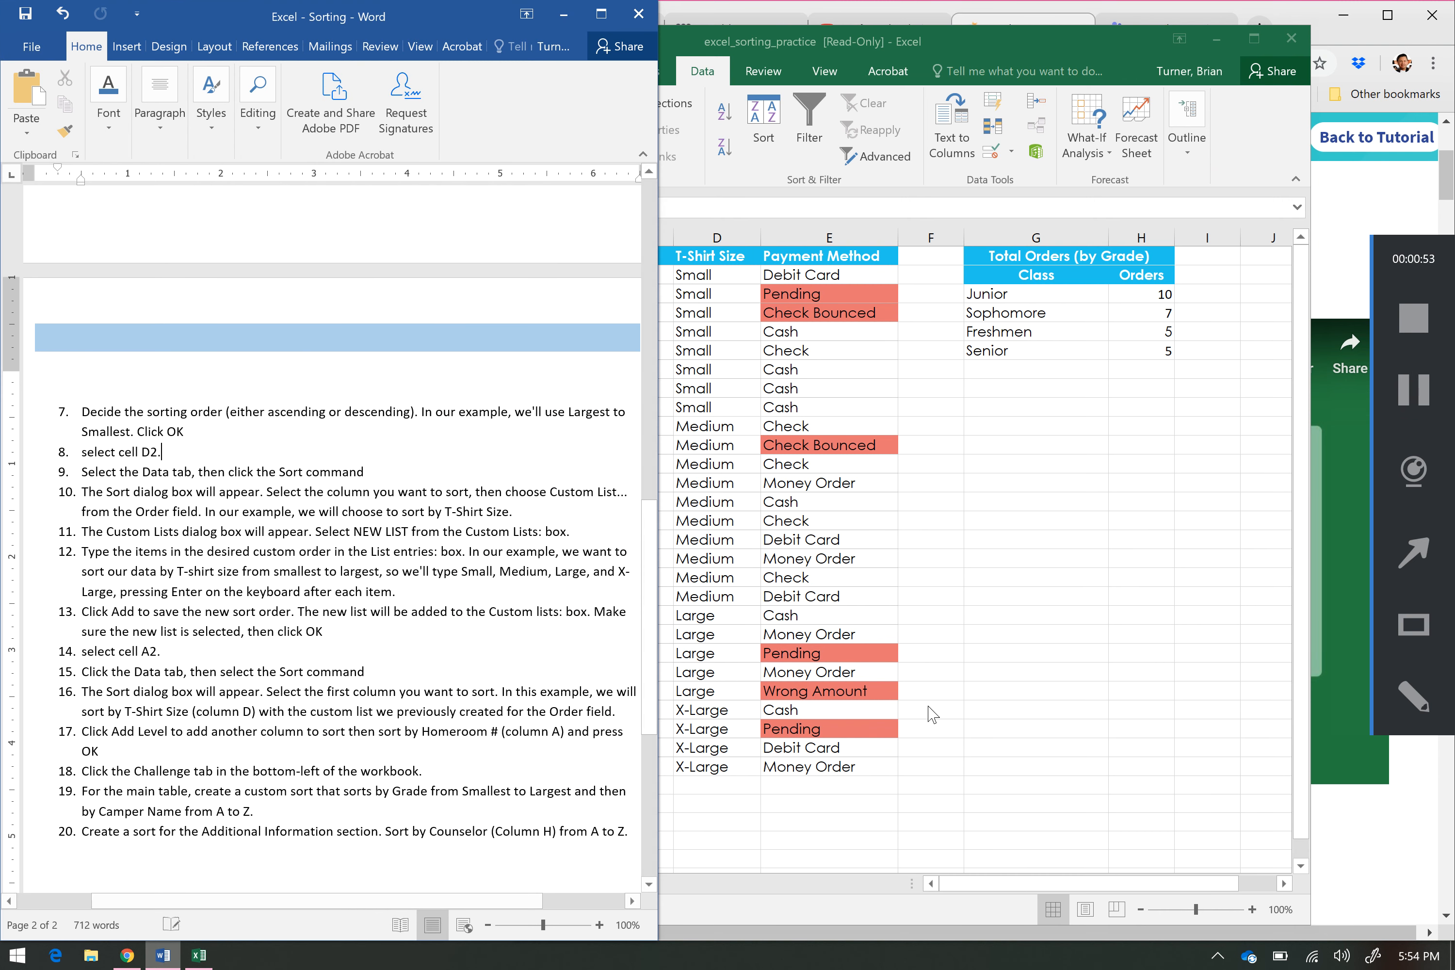
left_click(1433, 388)
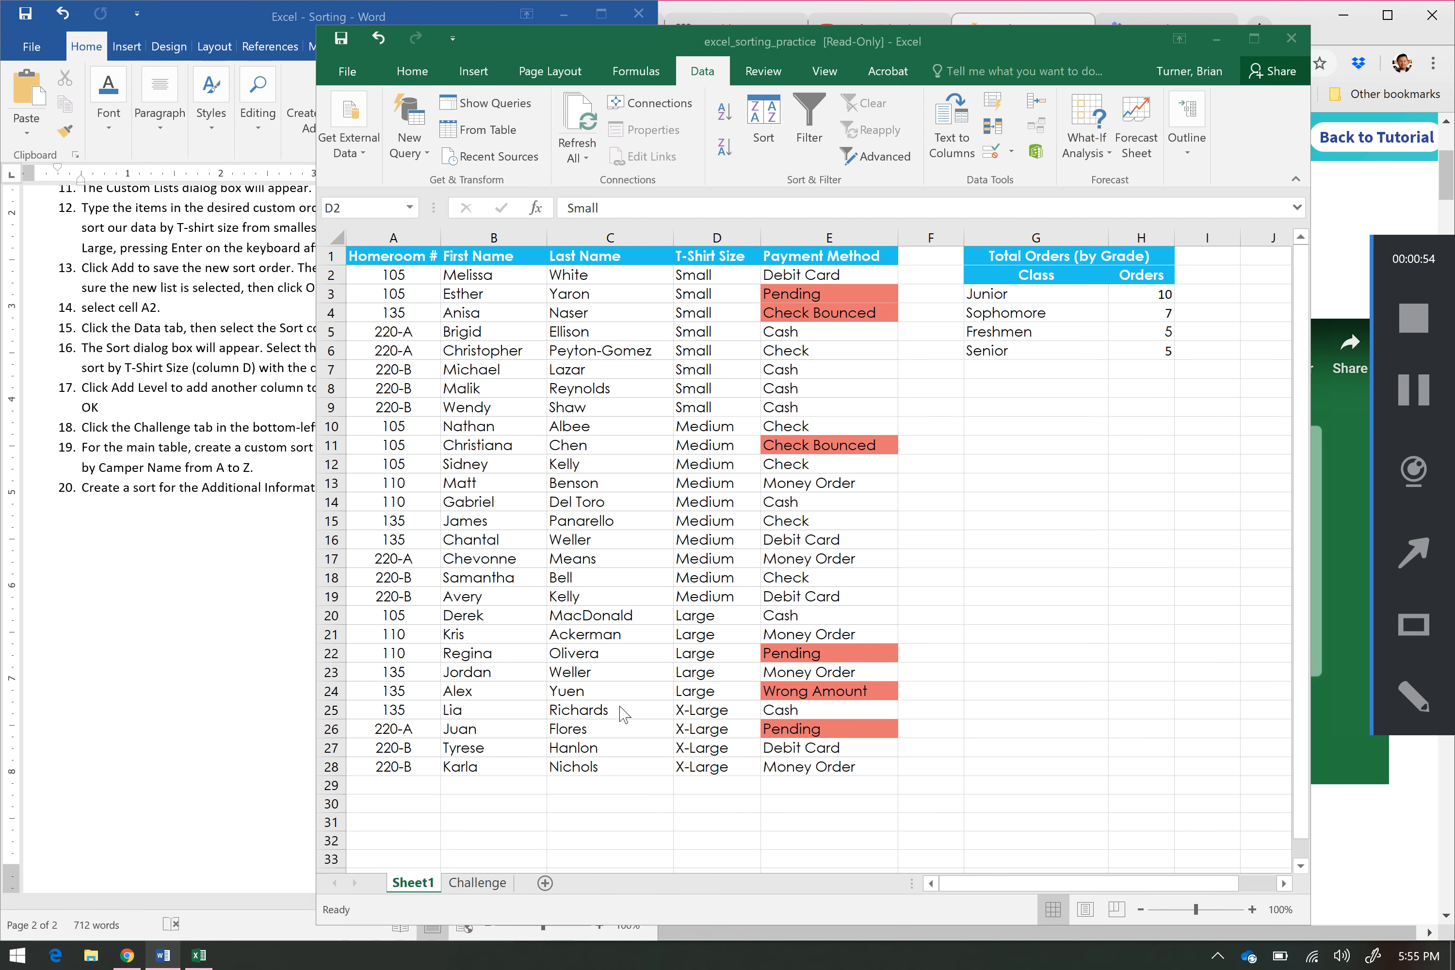
left_click(486, 883)
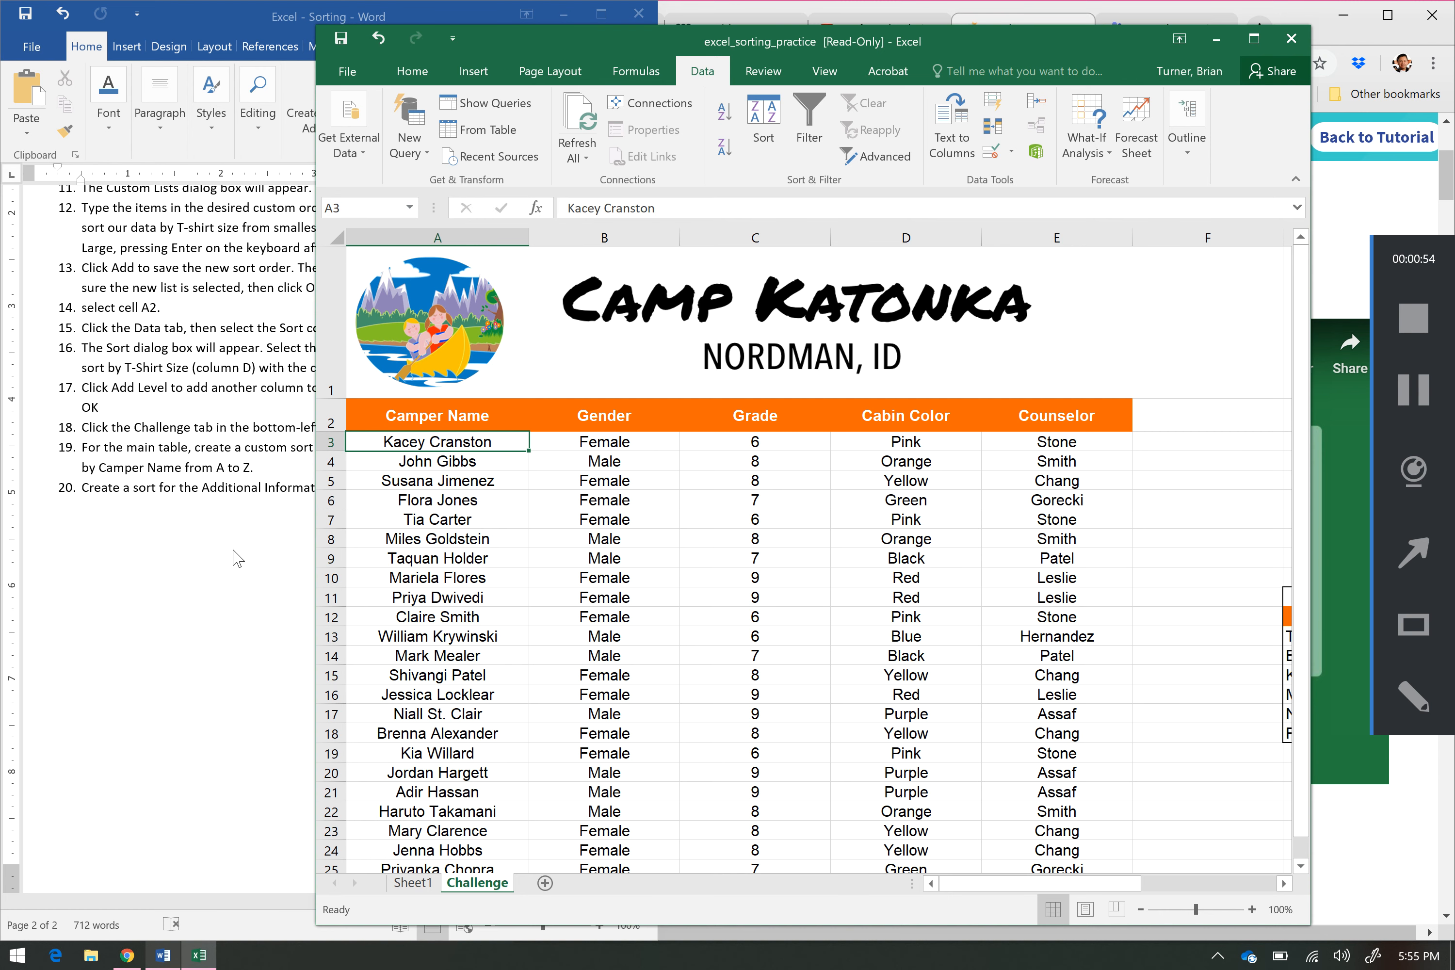
left_click(251, 563)
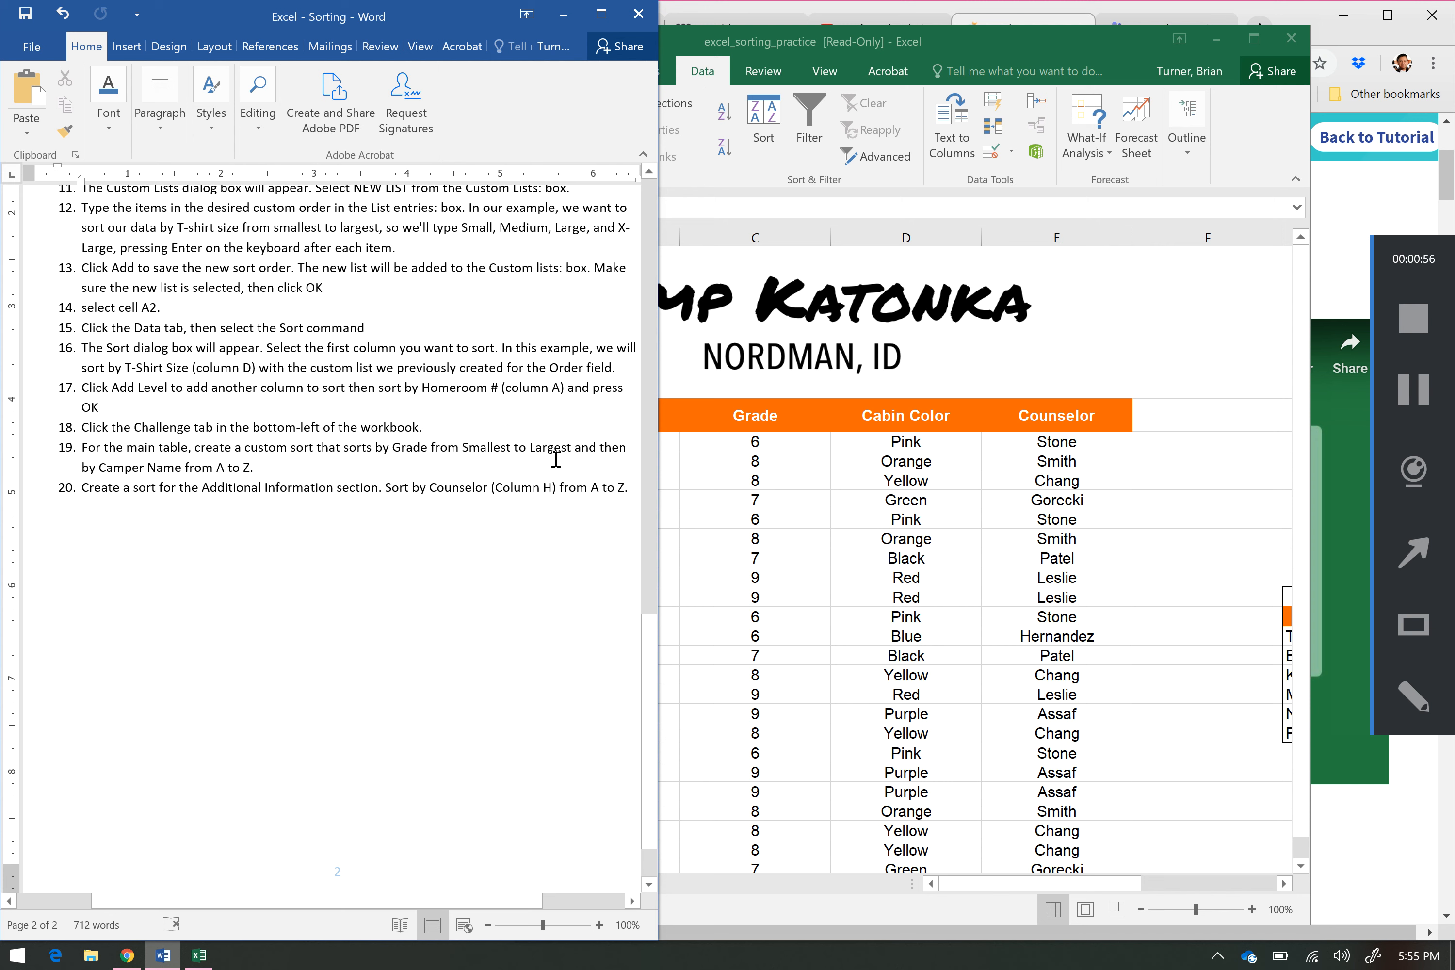
left_click(832, 517)
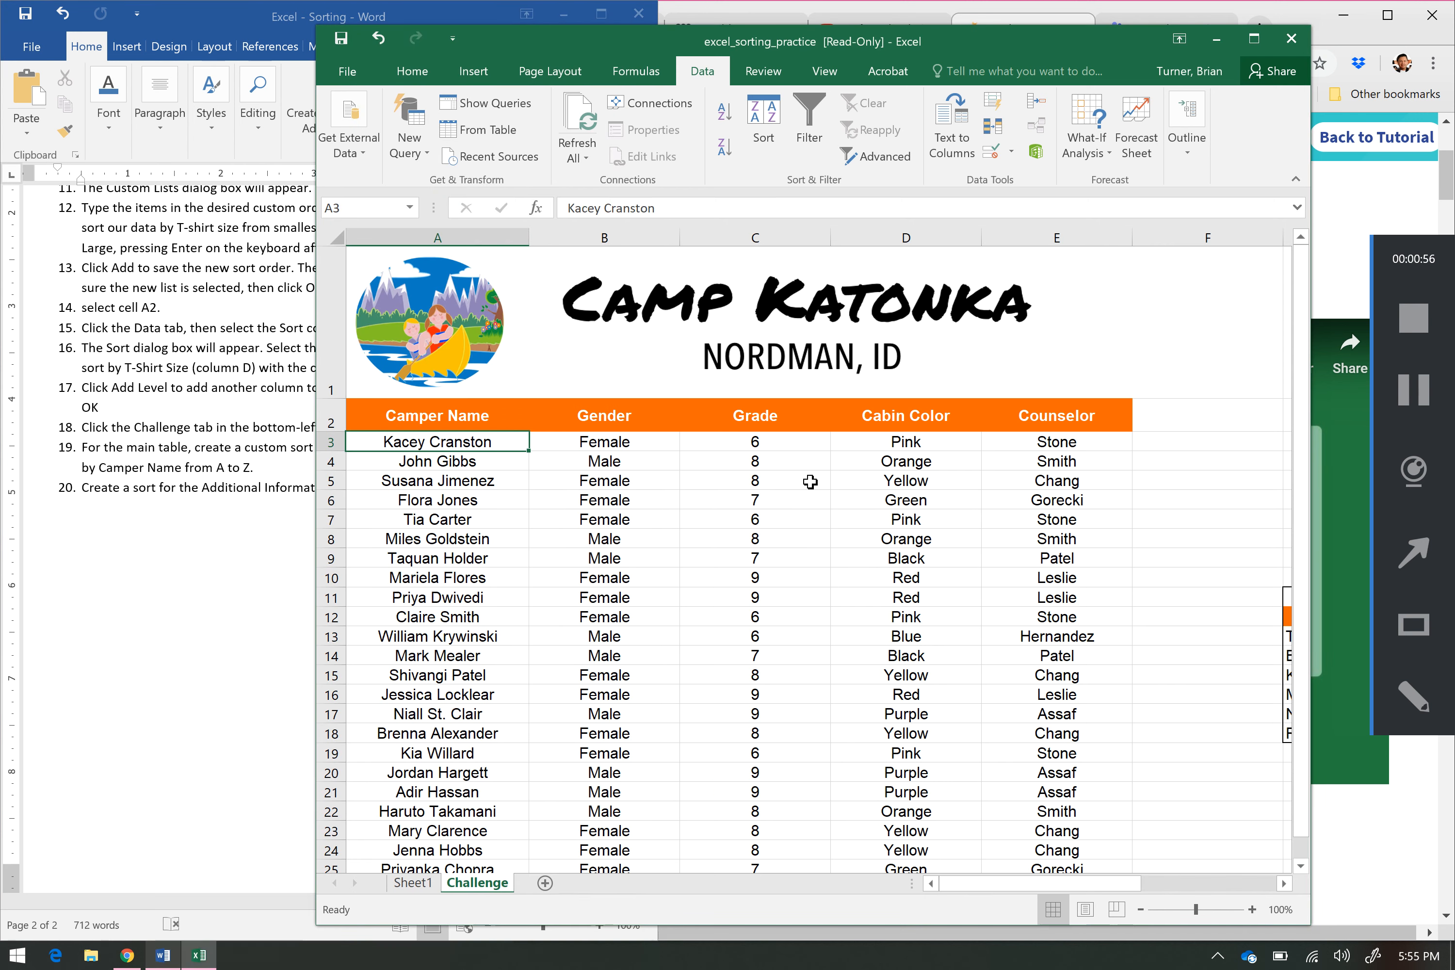
Set the camper table's first sort level to Grade, Smallest to Largest, and check the Word instructions for the second level.
left_click(775, 442)
left_click(763, 128)
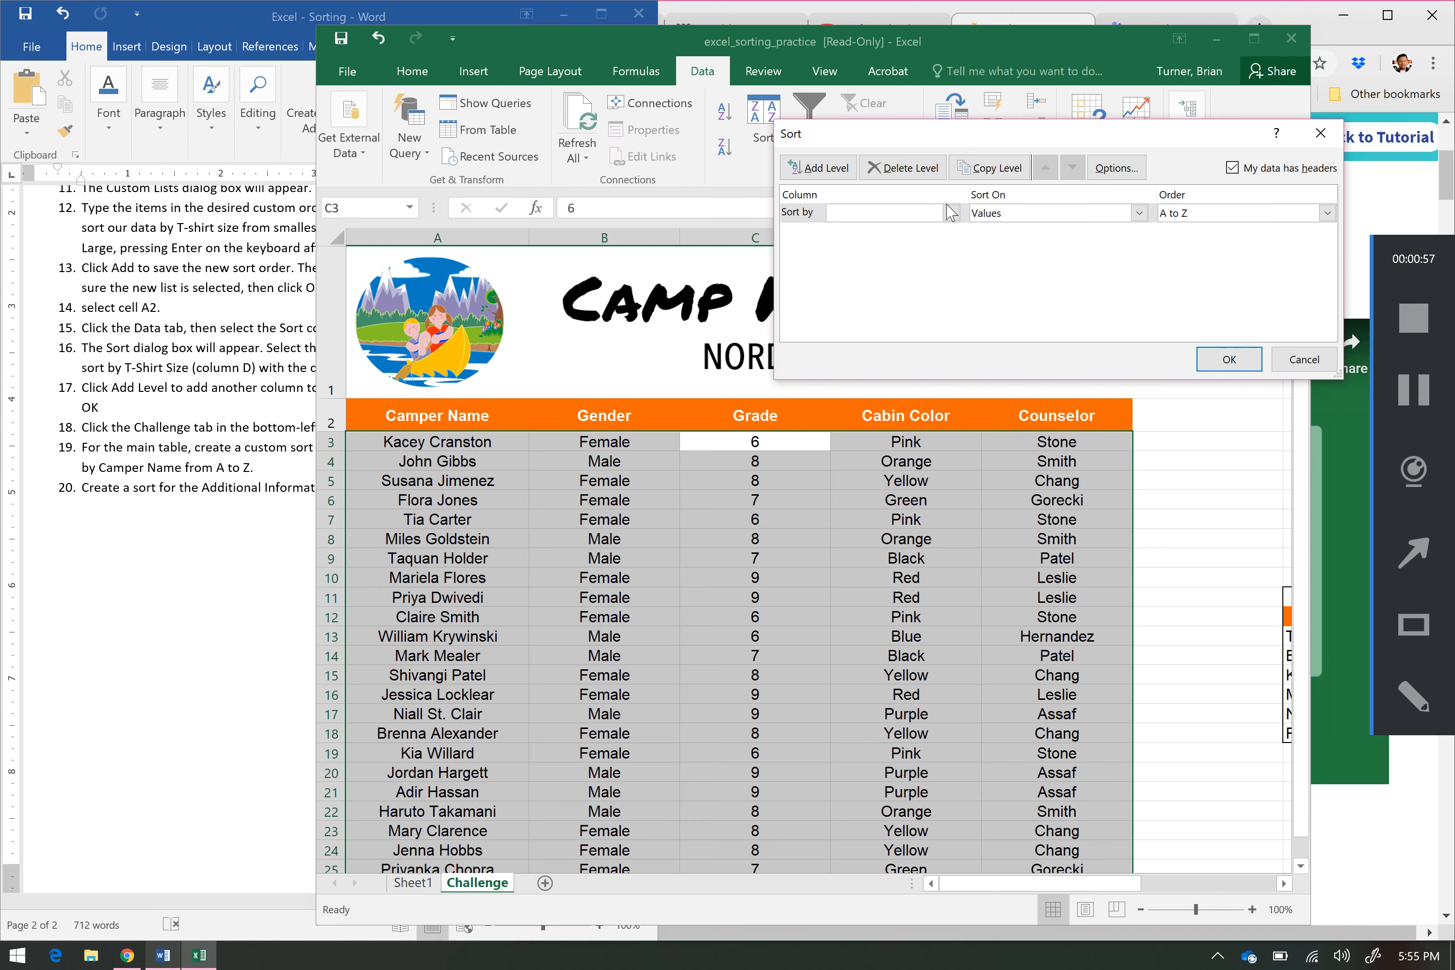
left_click(951, 213)
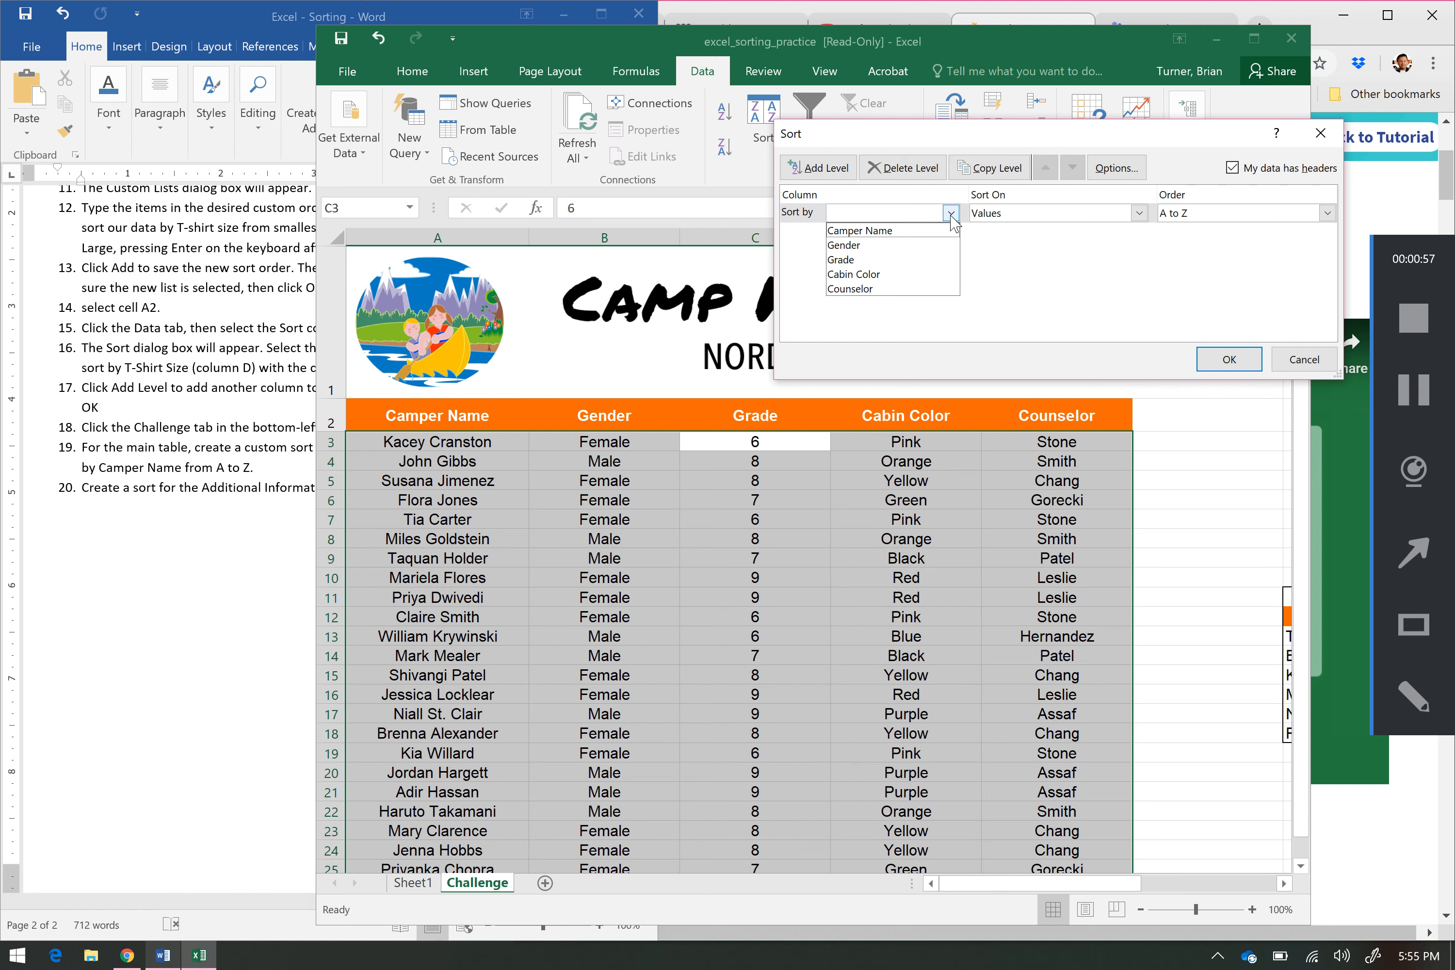
left_click(914, 263)
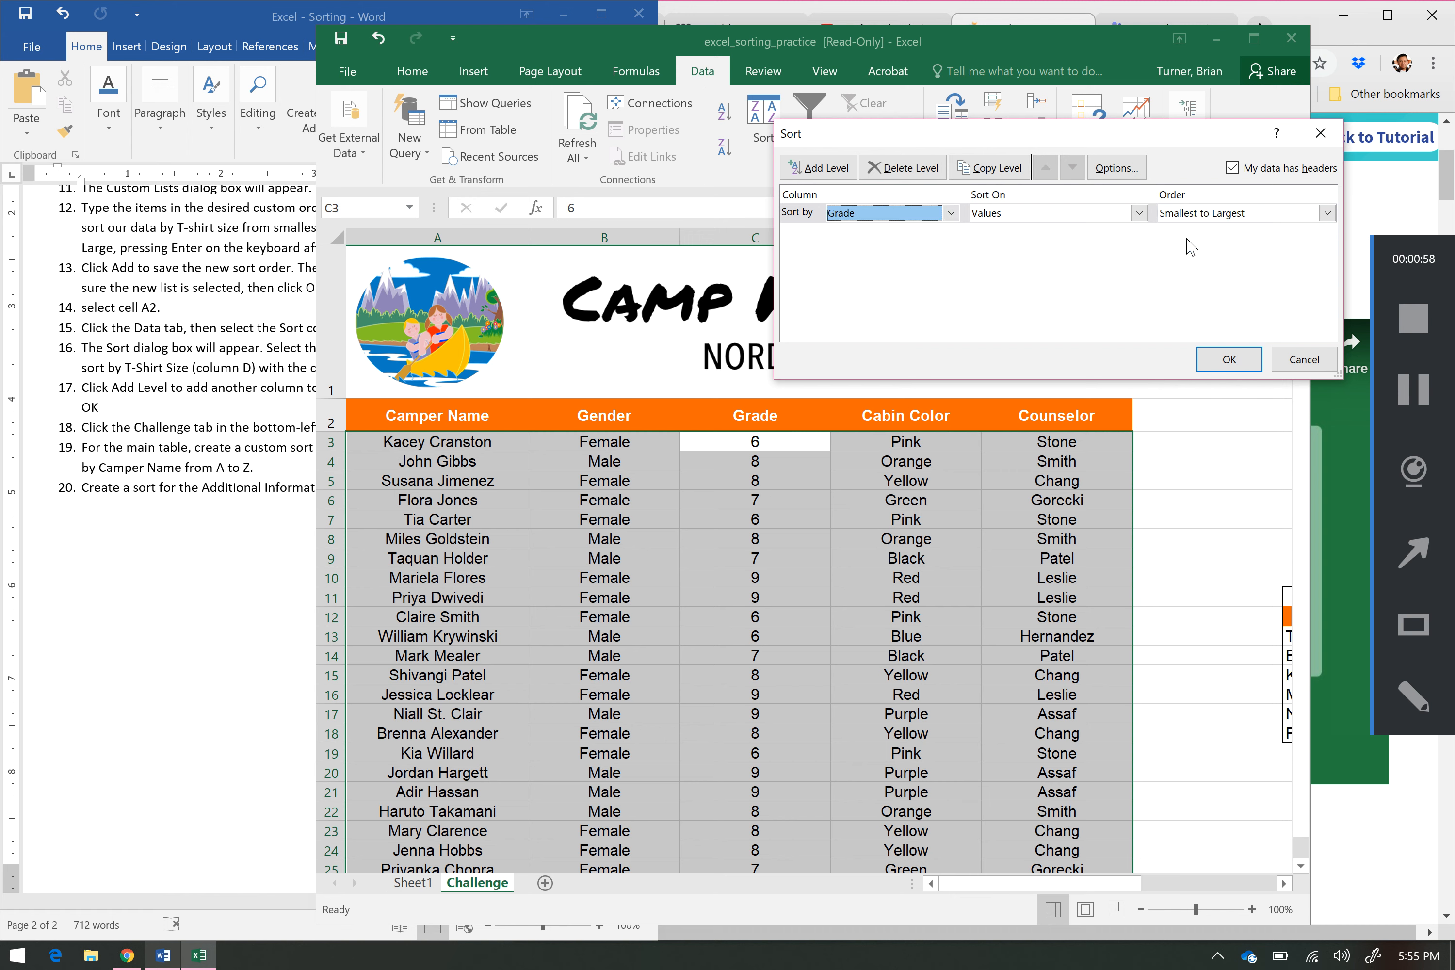
left_click(196, 494)
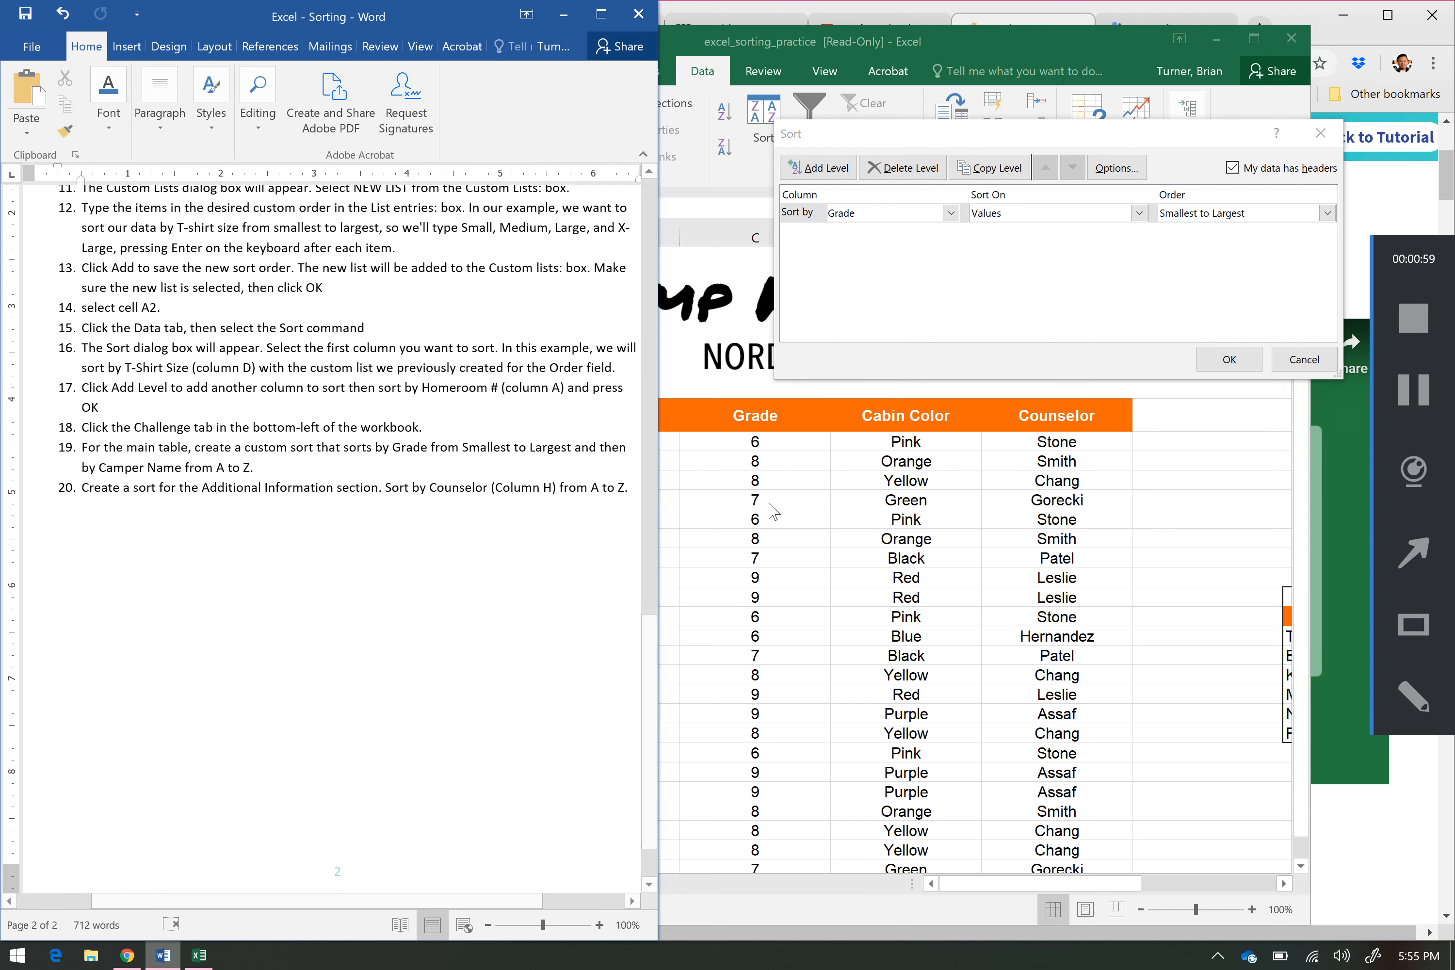
left_click(785, 517)
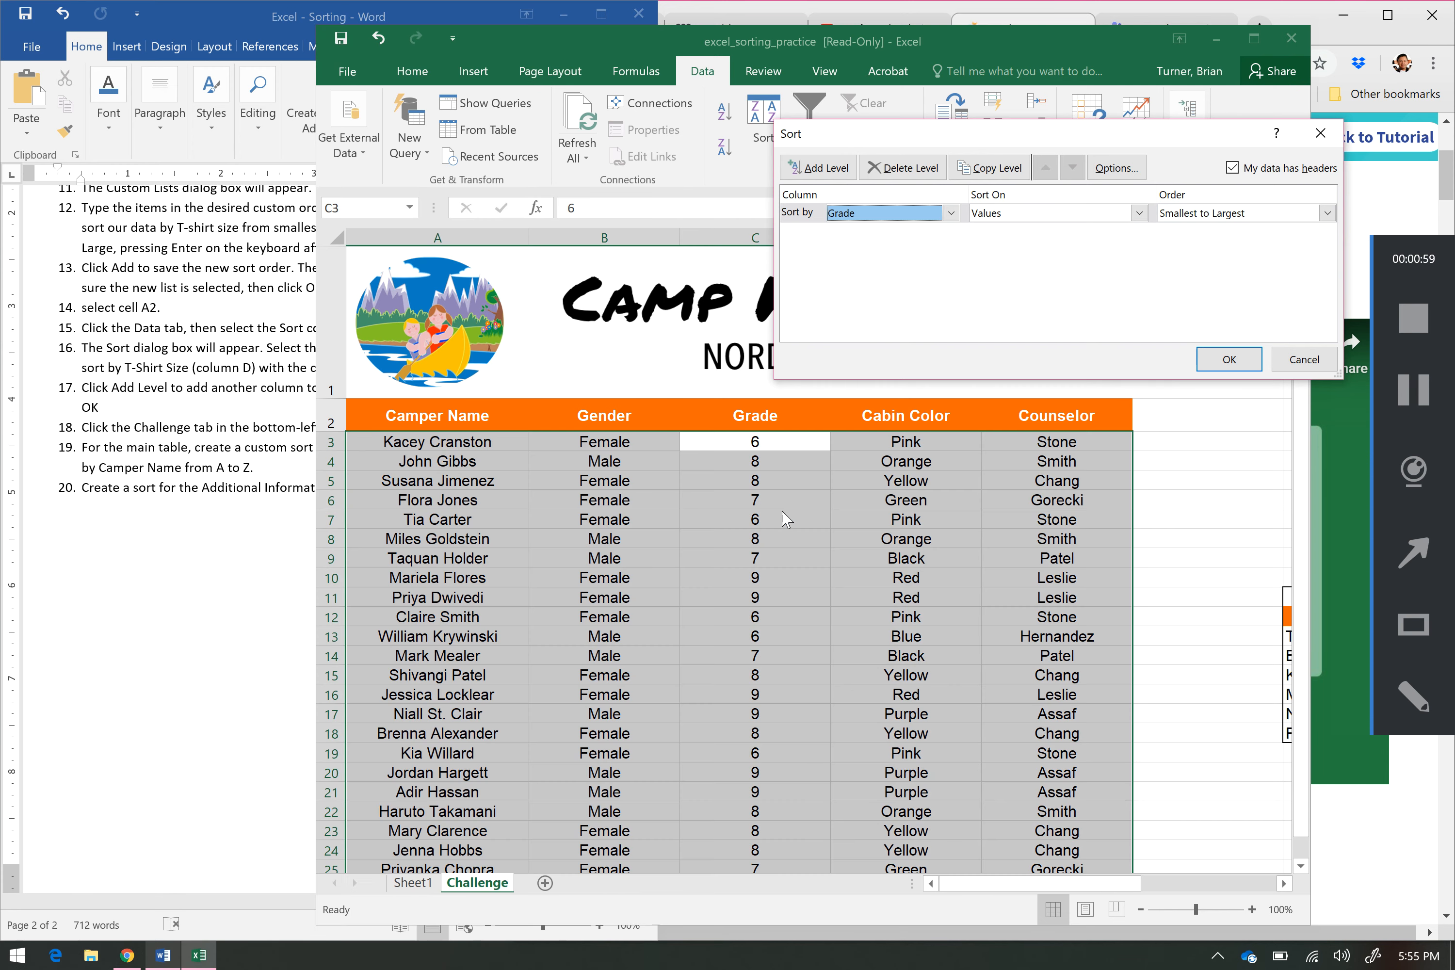
Add a second sort level by Camper Name from A to Z and apply the sort to the camper table.
left_click(820, 168)
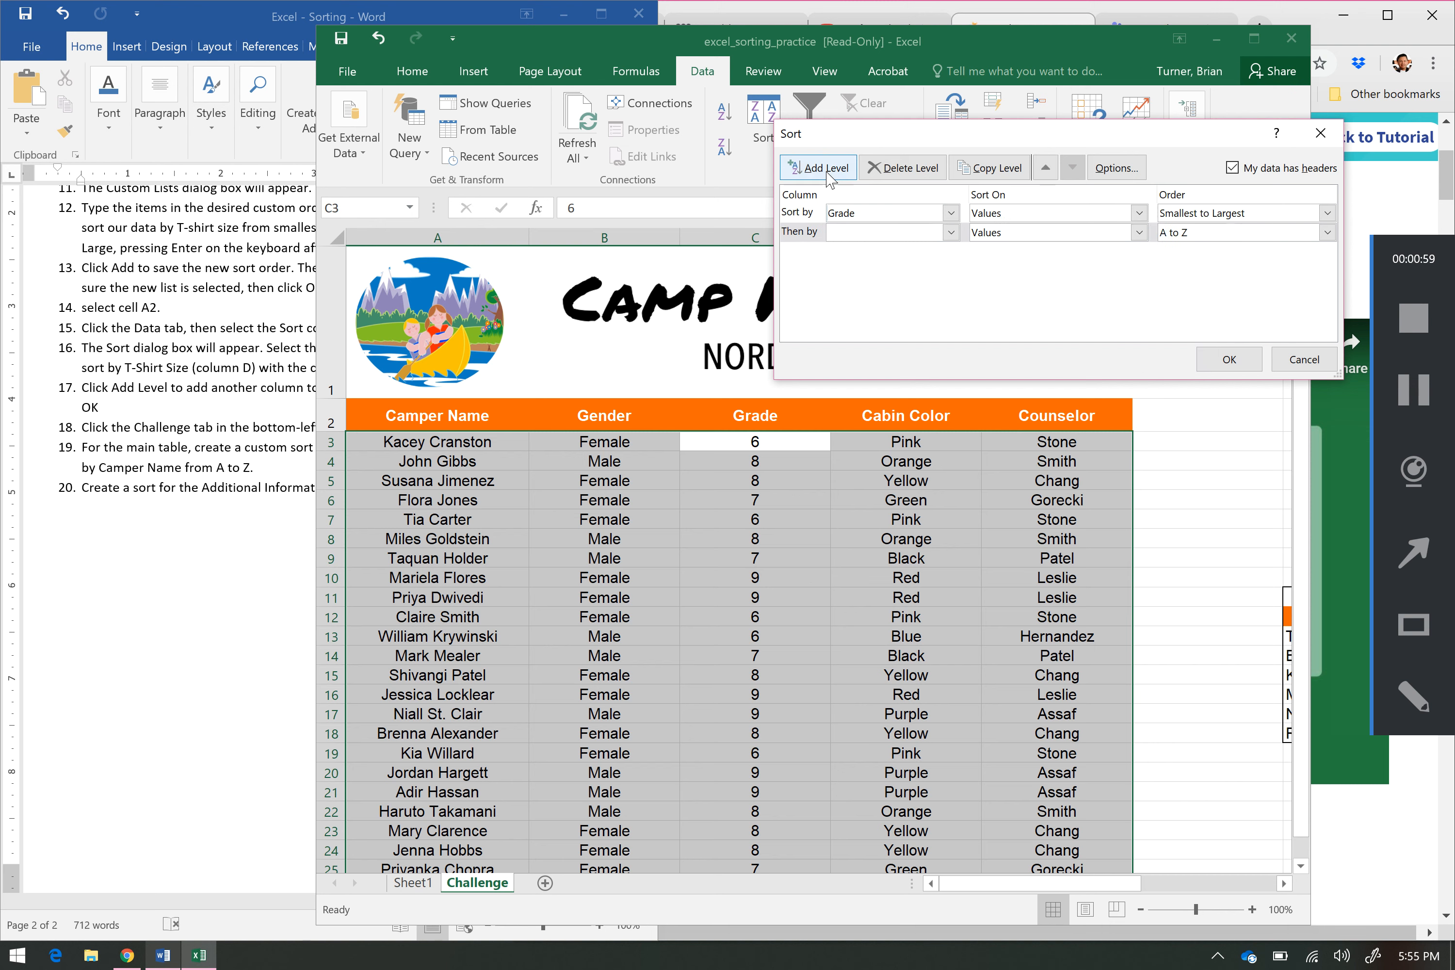
left_click(951, 233)
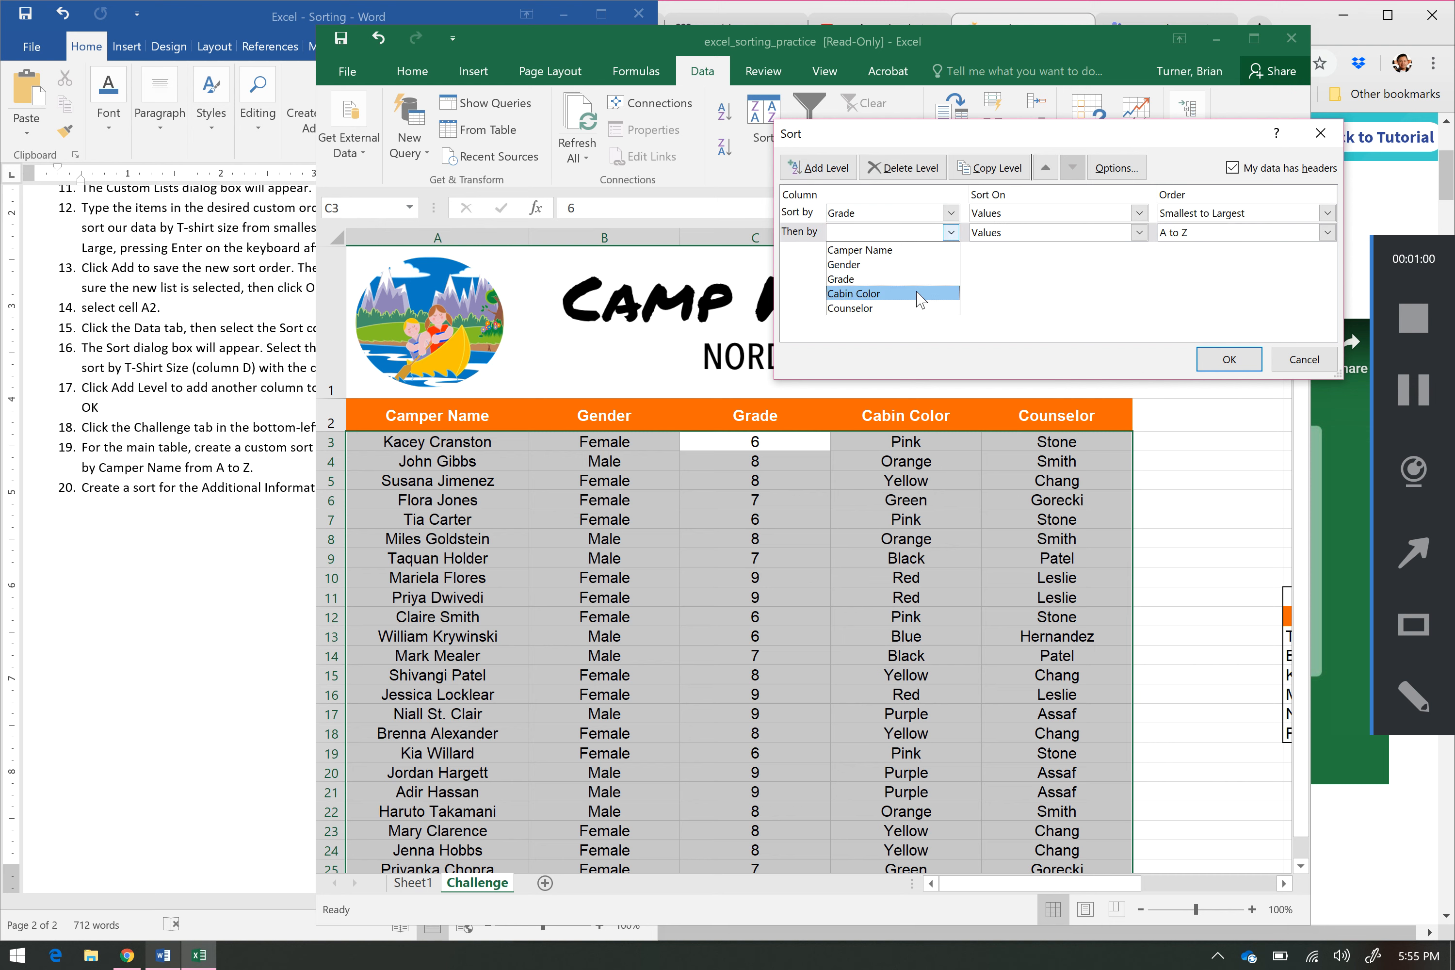
left_click(915, 250)
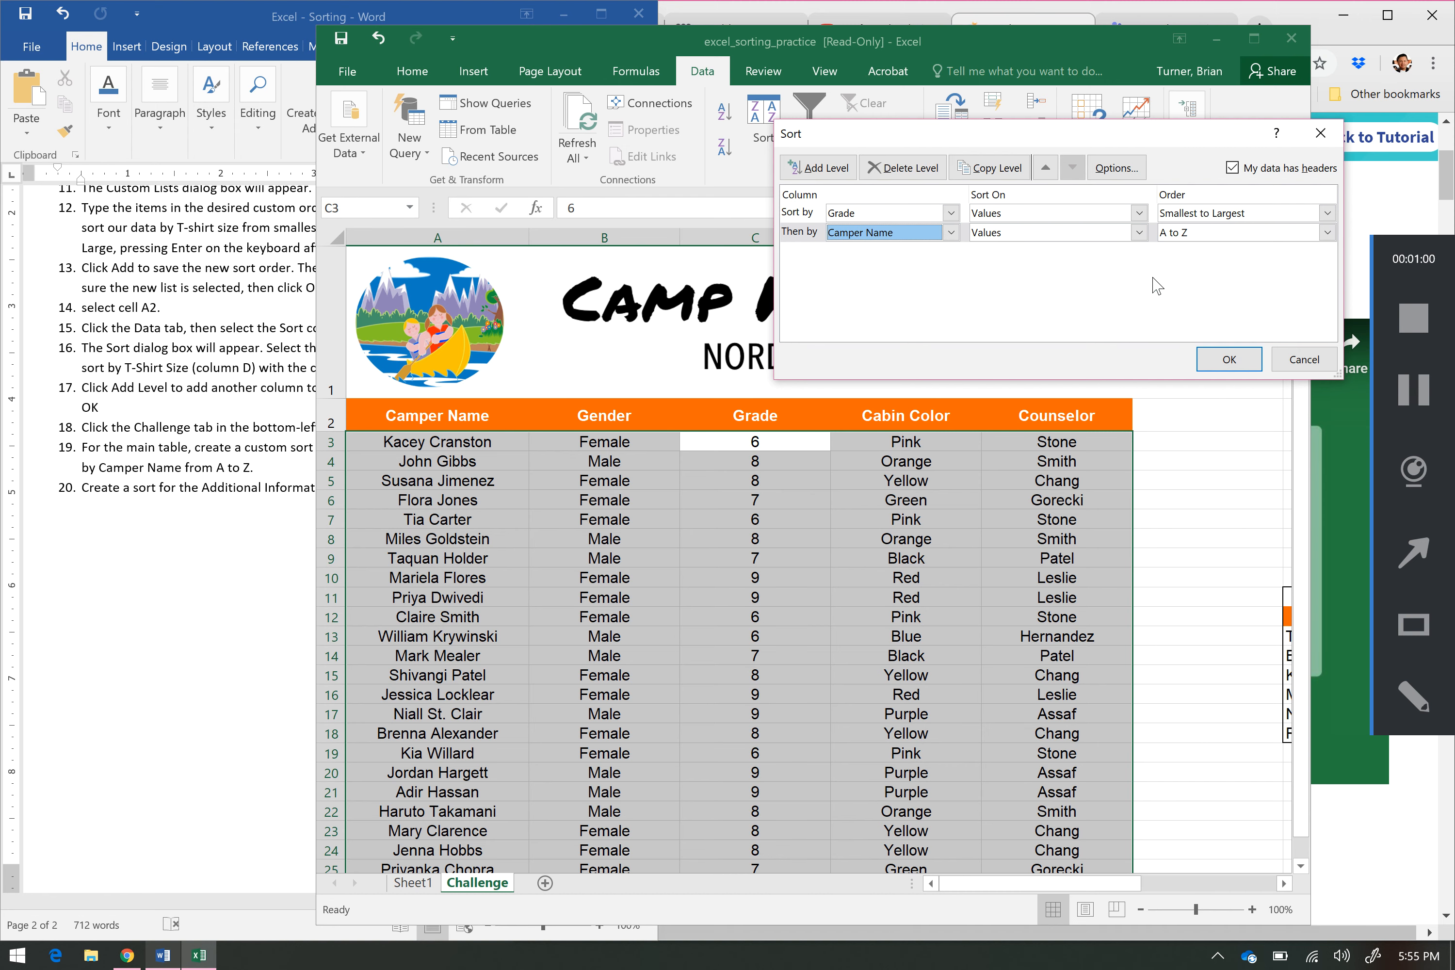
left_click(1237, 363)
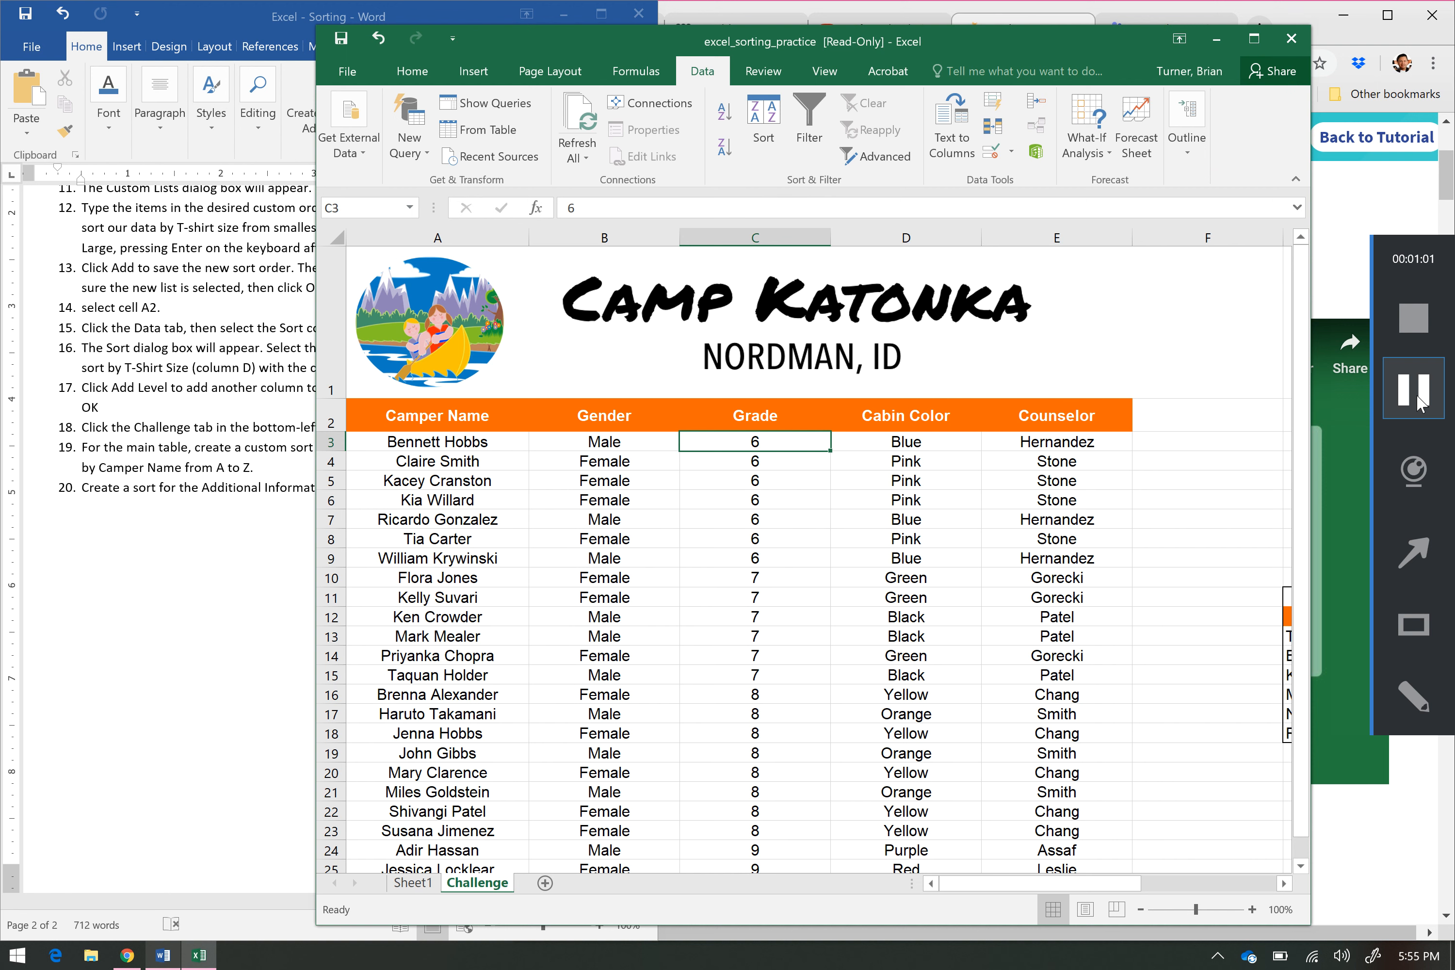
Examine the grade order and the alphabetical order of camper names within grades 6 and 7.
left_click_drag(779, 447, 781, 557)
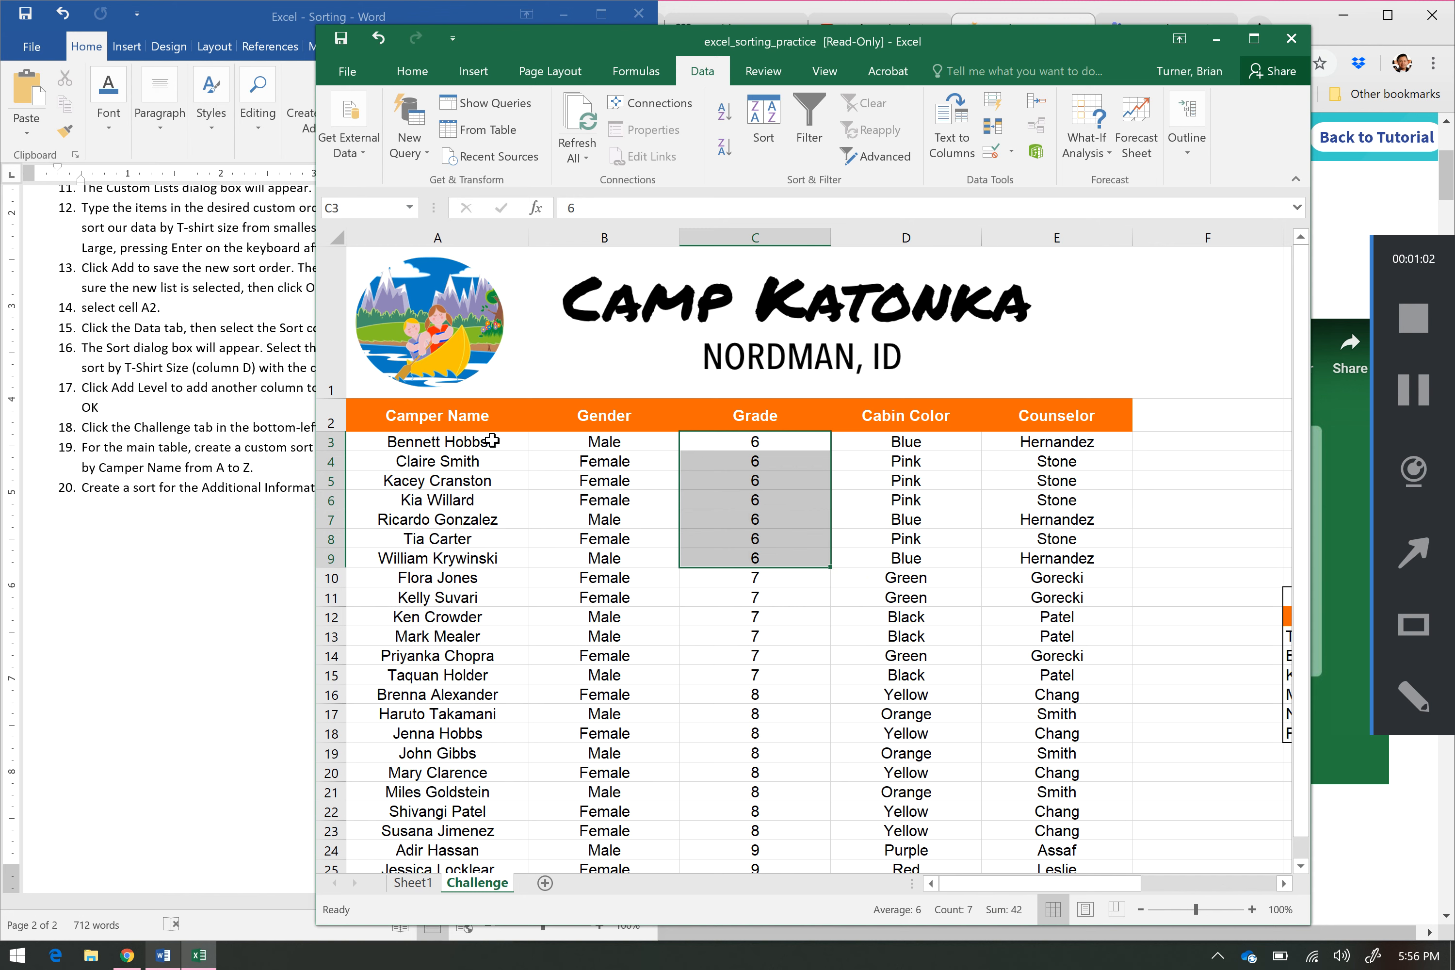
left_click_drag(493, 441, 508, 558)
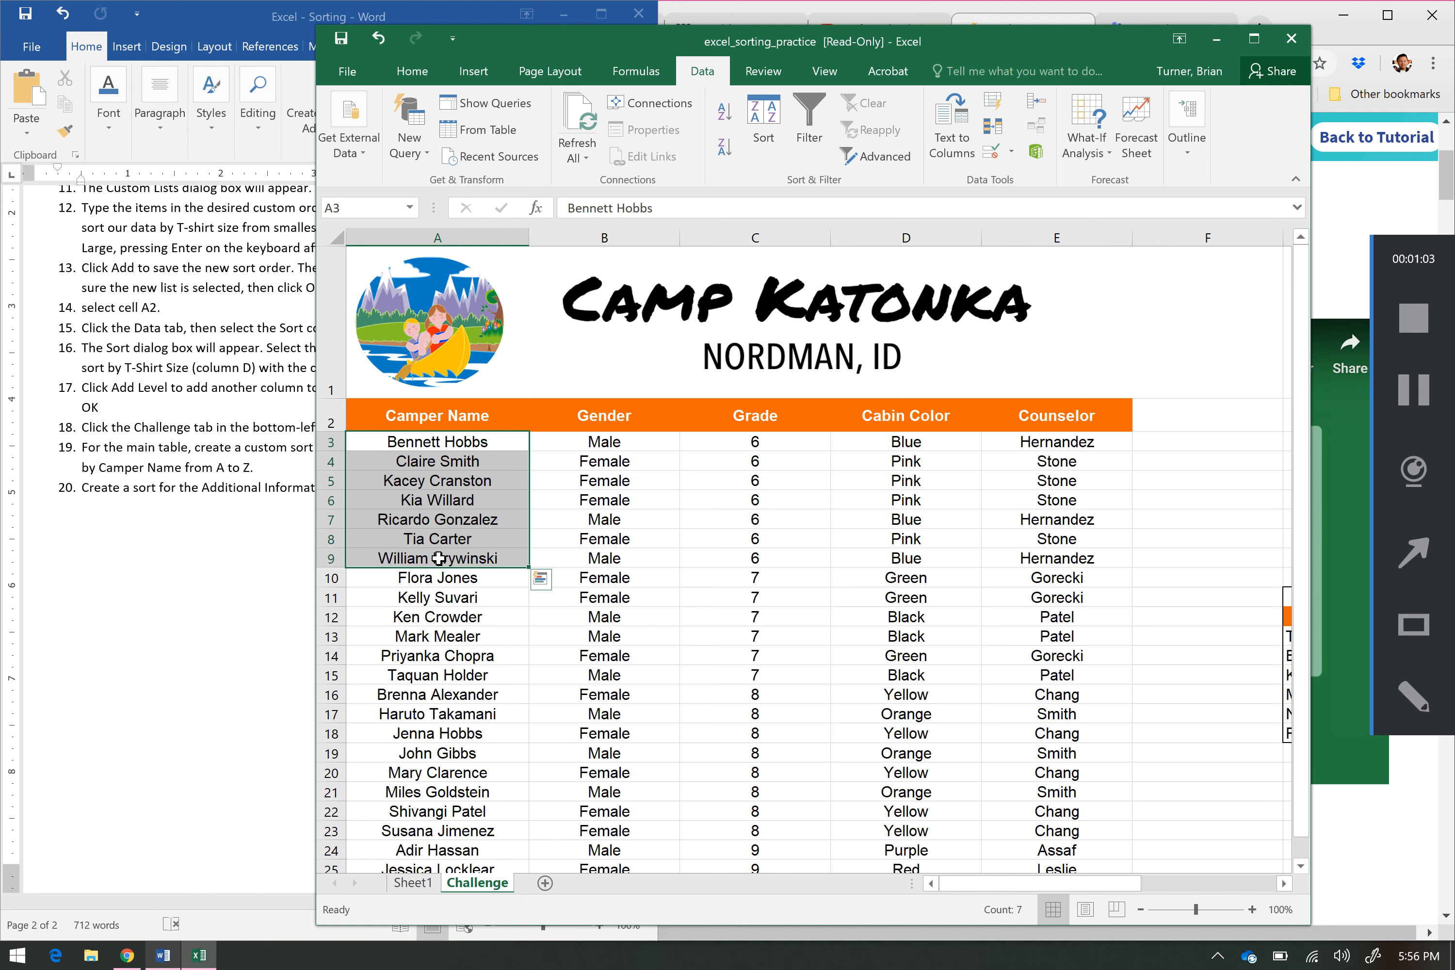
left_click(746, 579)
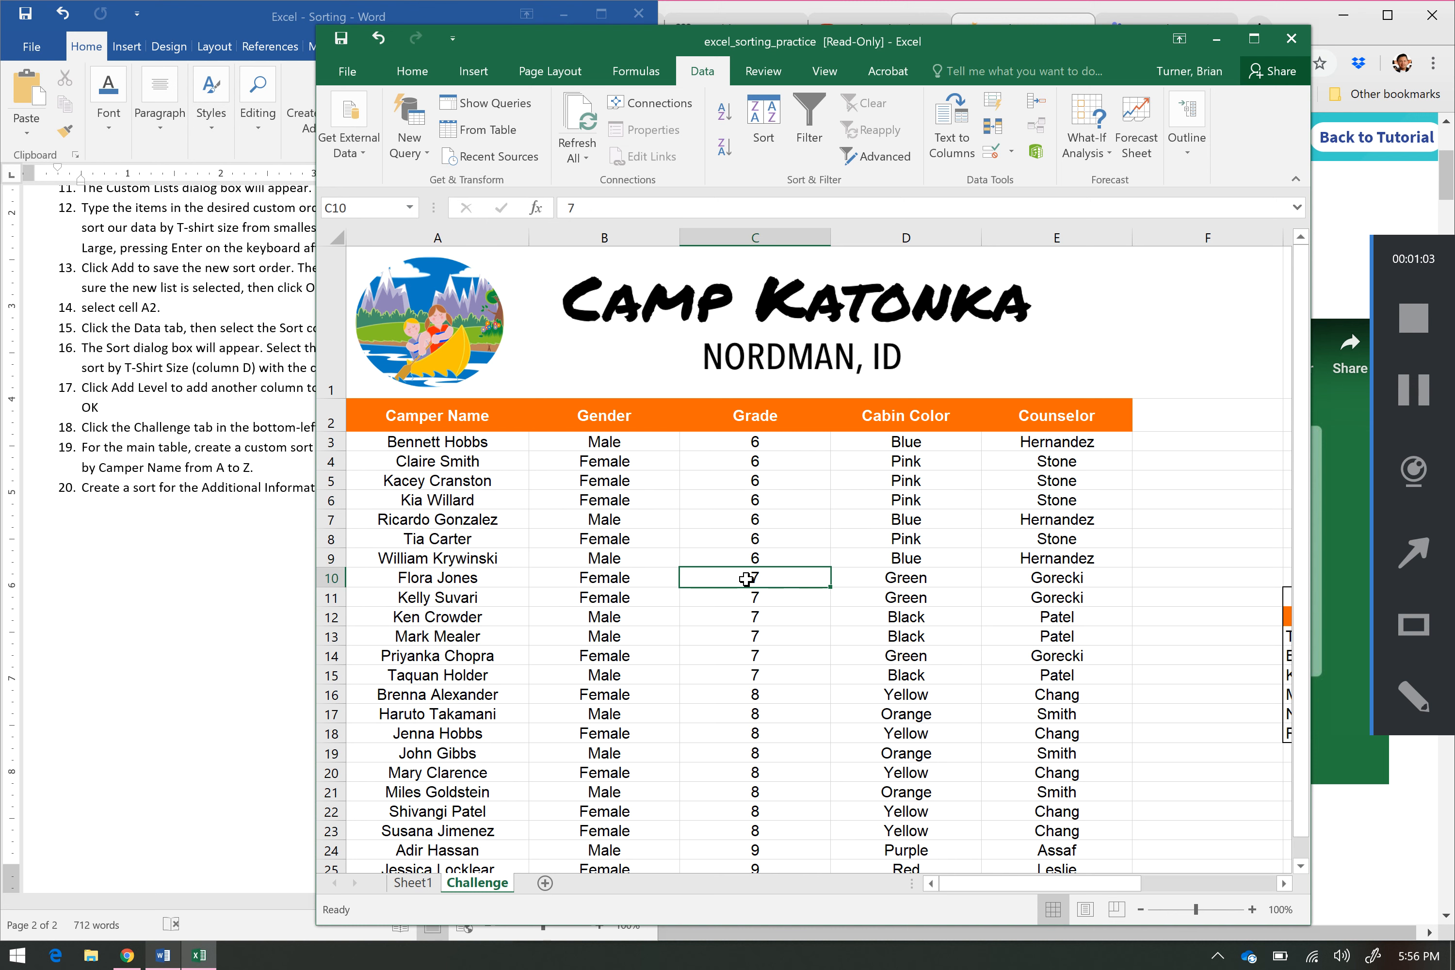
left_click_drag(746, 579, 755, 674)
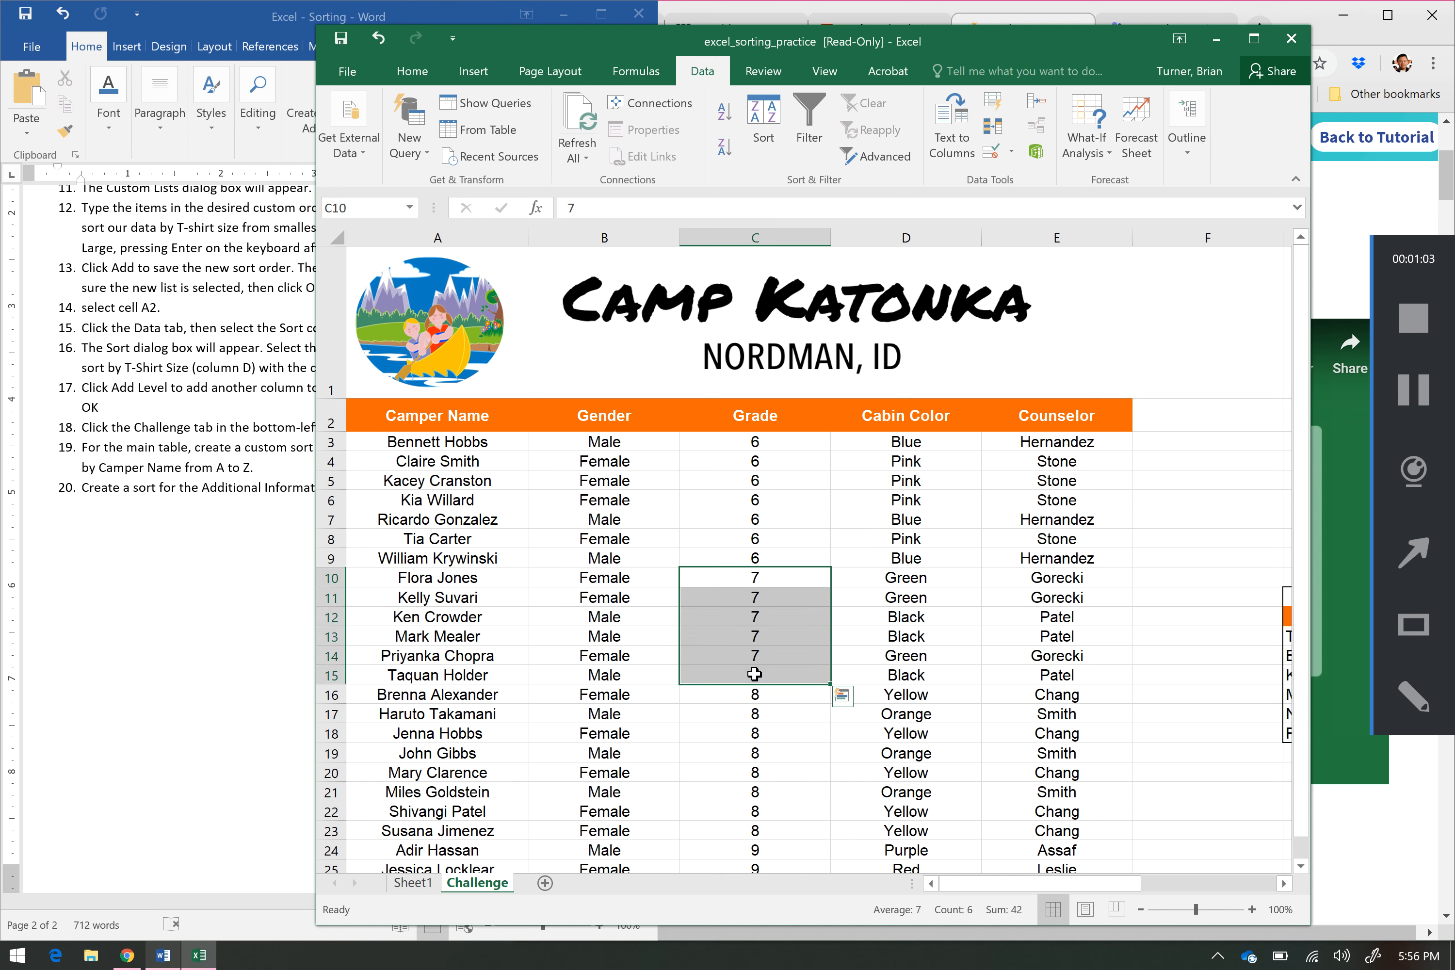
left_click_drag(477, 577, 493, 658)
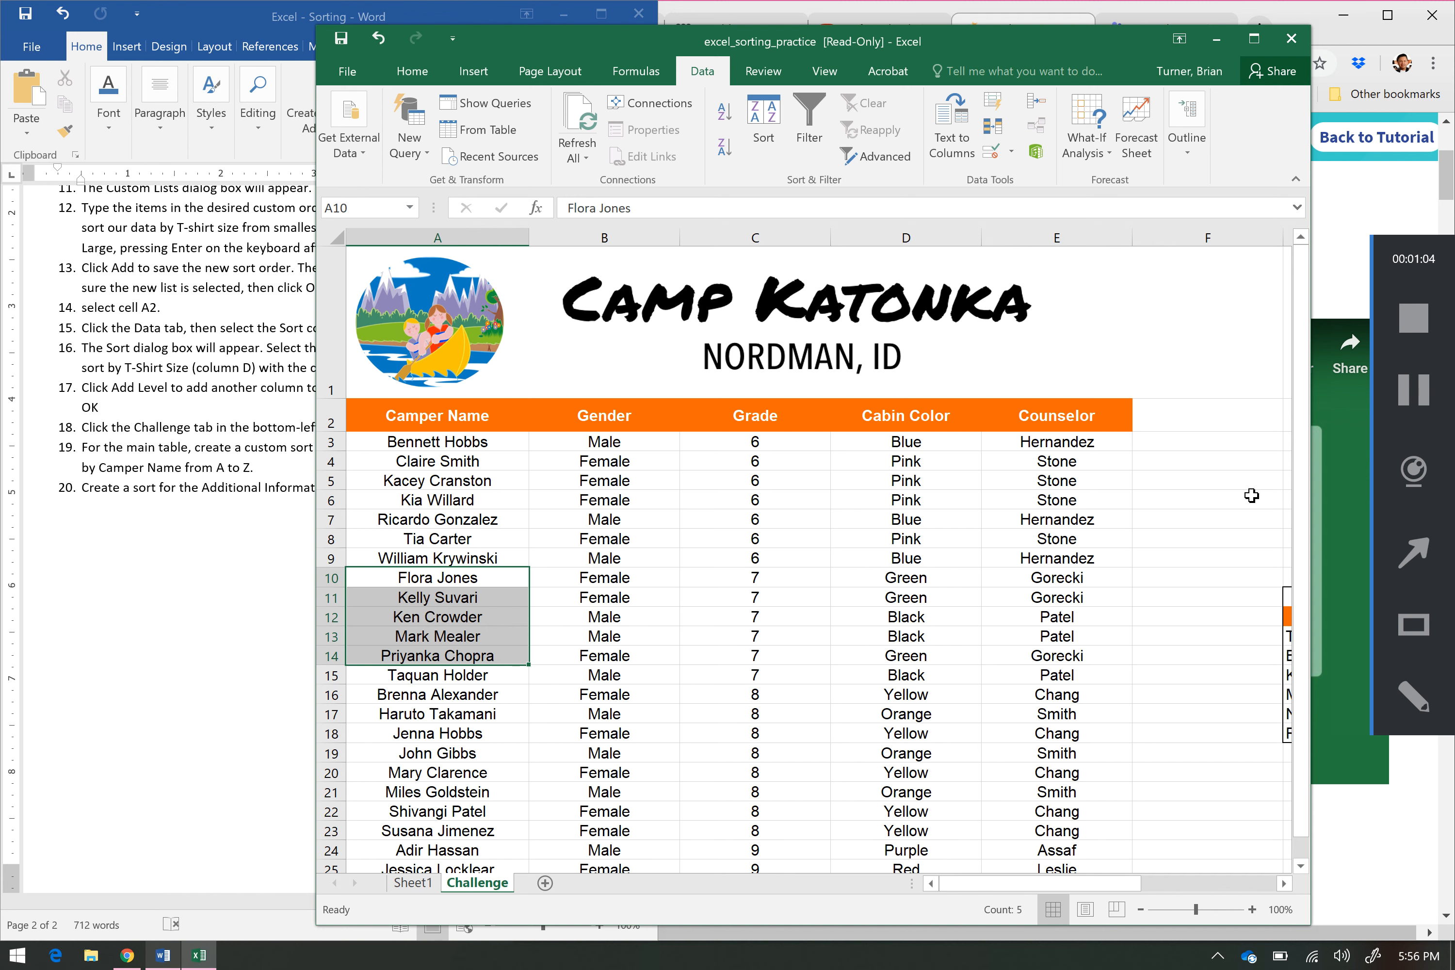
left_click(989, 477)
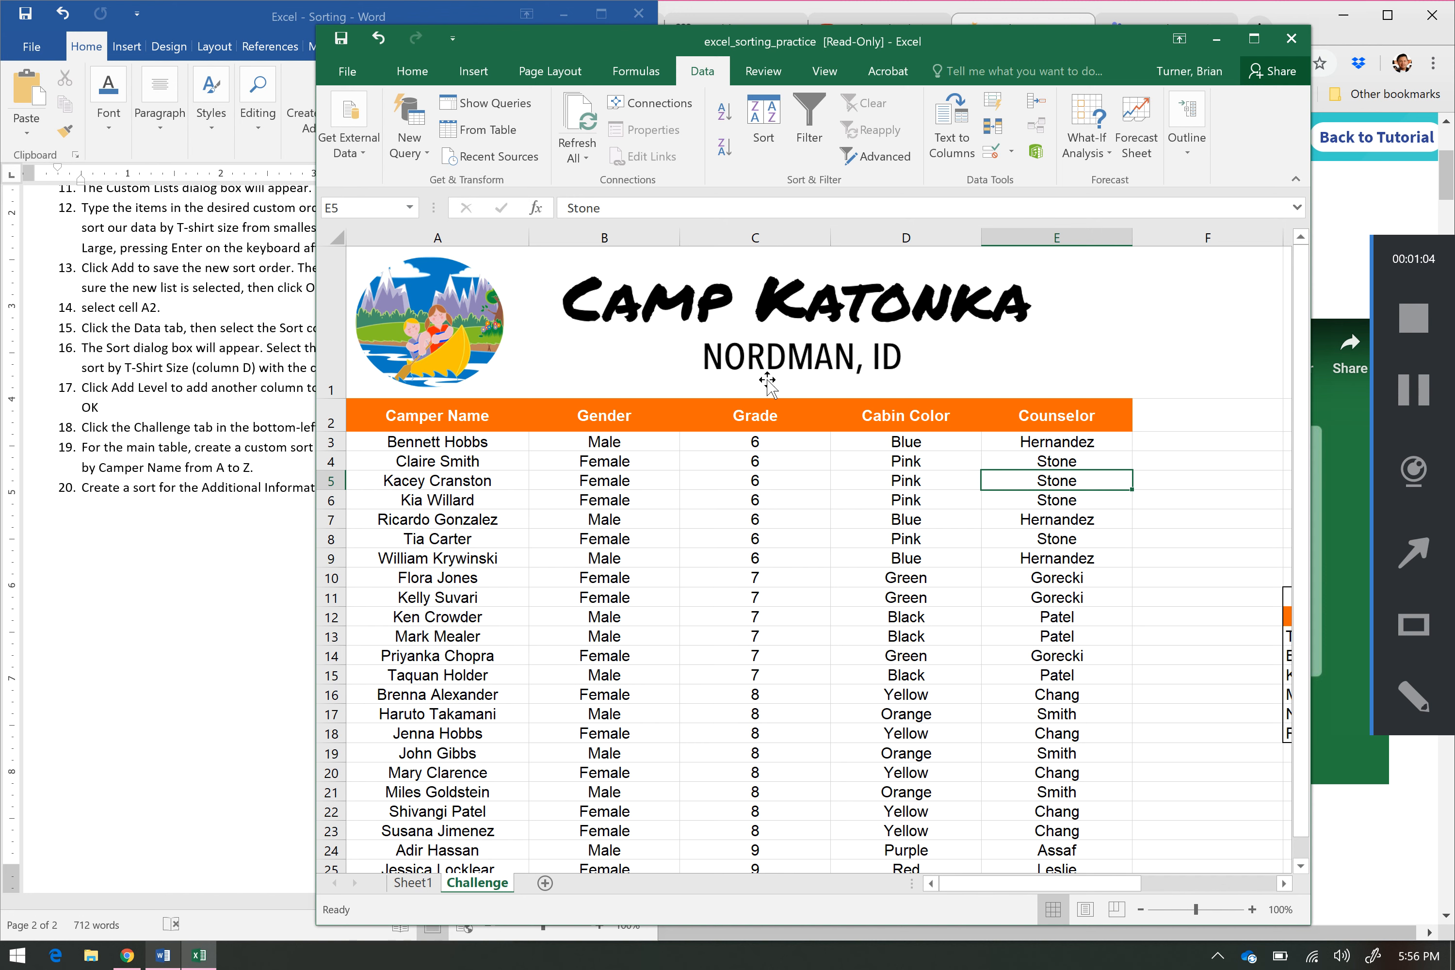
left_click(590, 556)
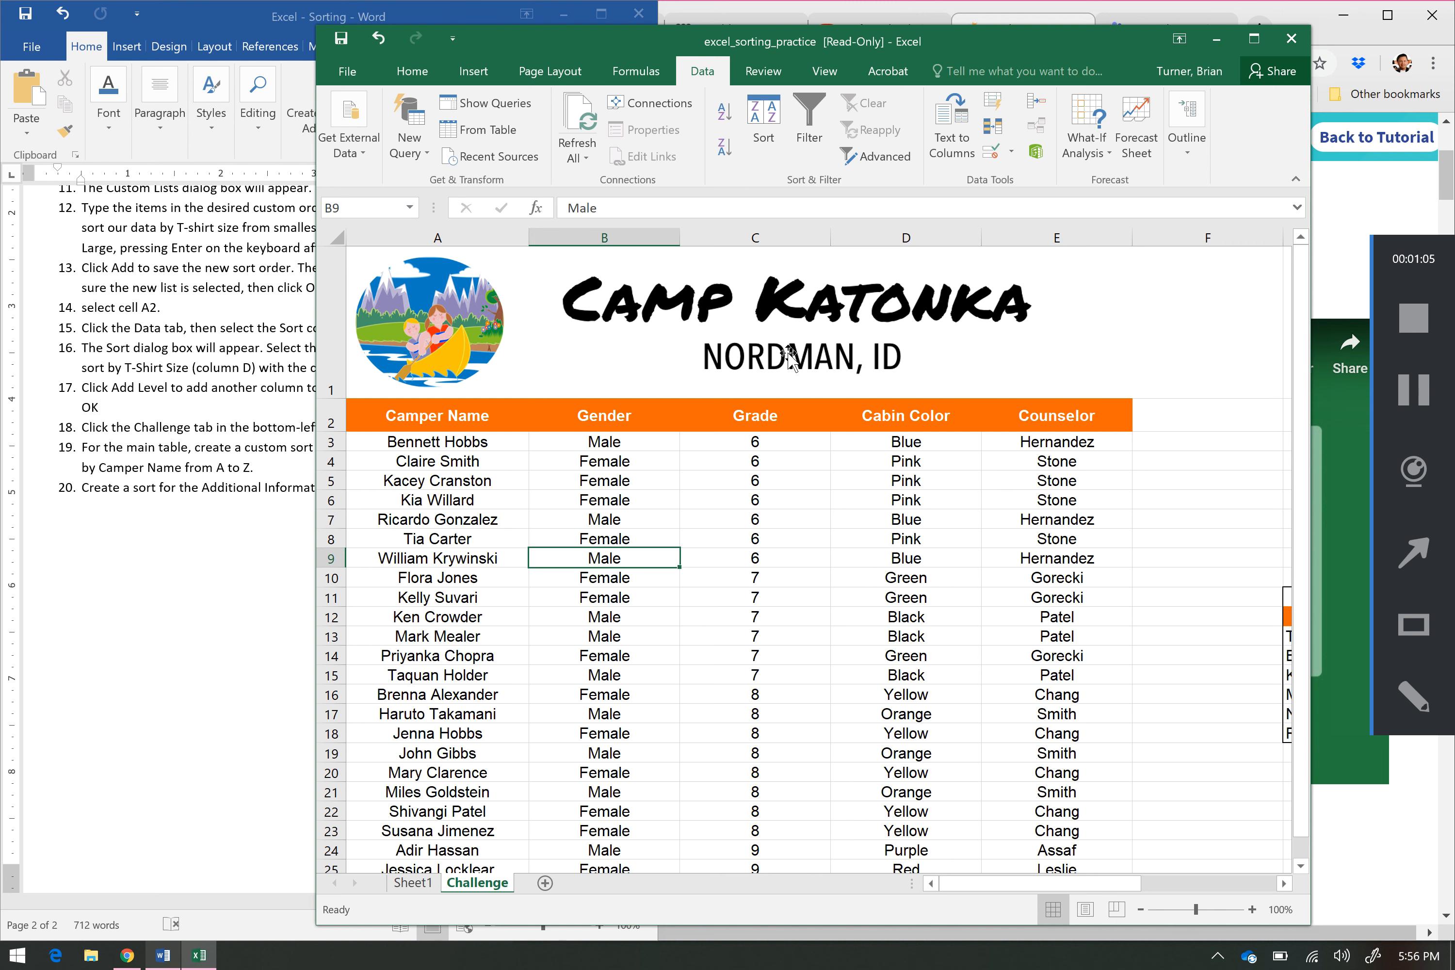
Turn on filtering for the header row of the camper table and view the filter options for Camper Name and Counselor.
left_click(329, 423)
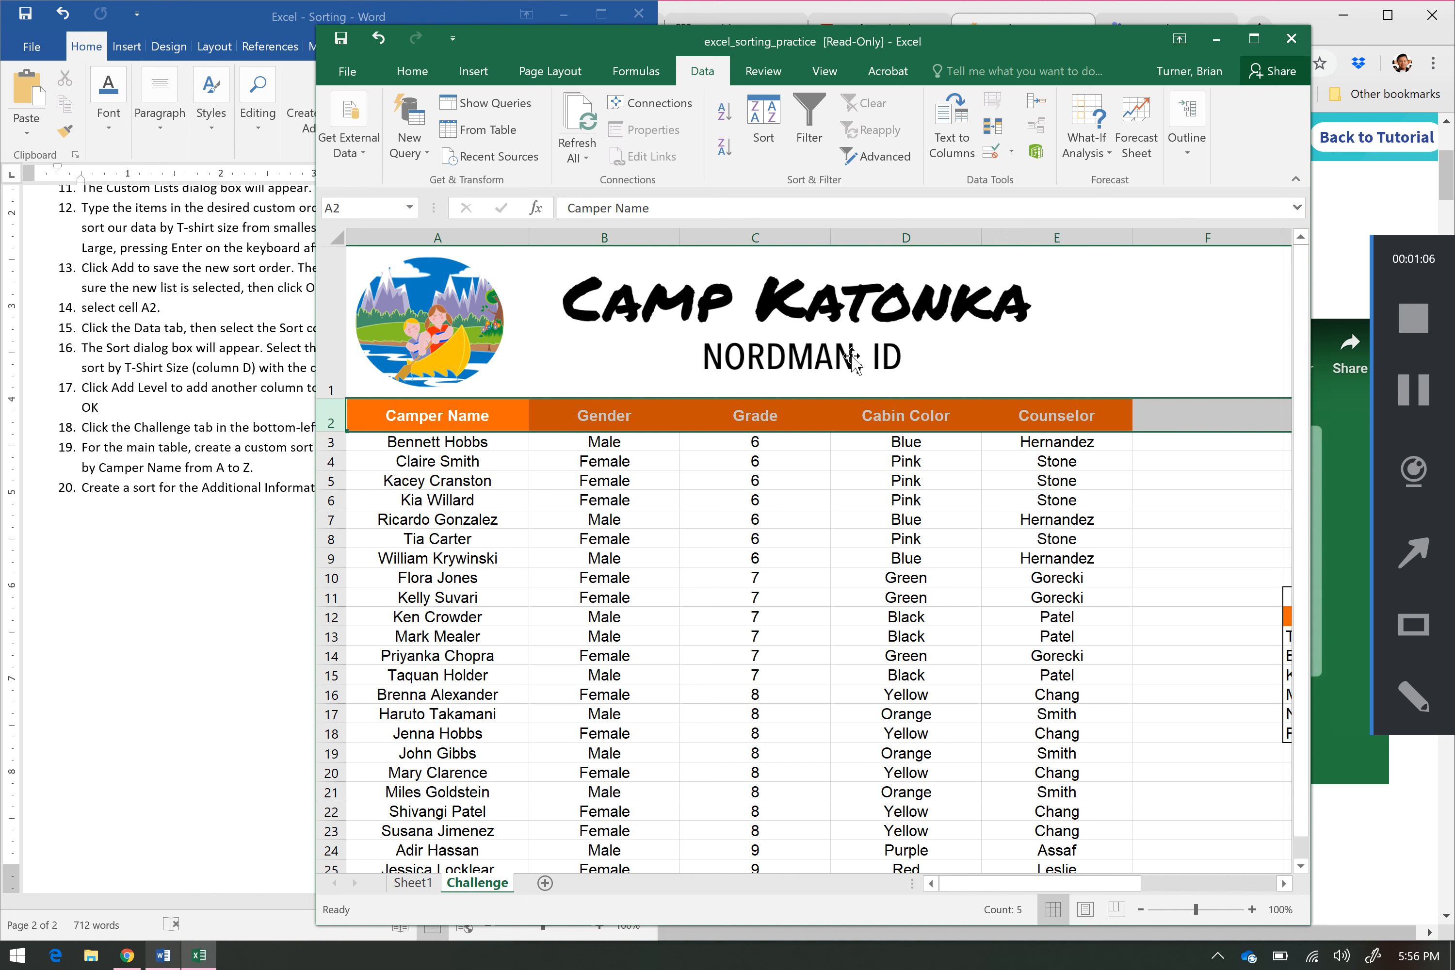
left_click(809, 134)
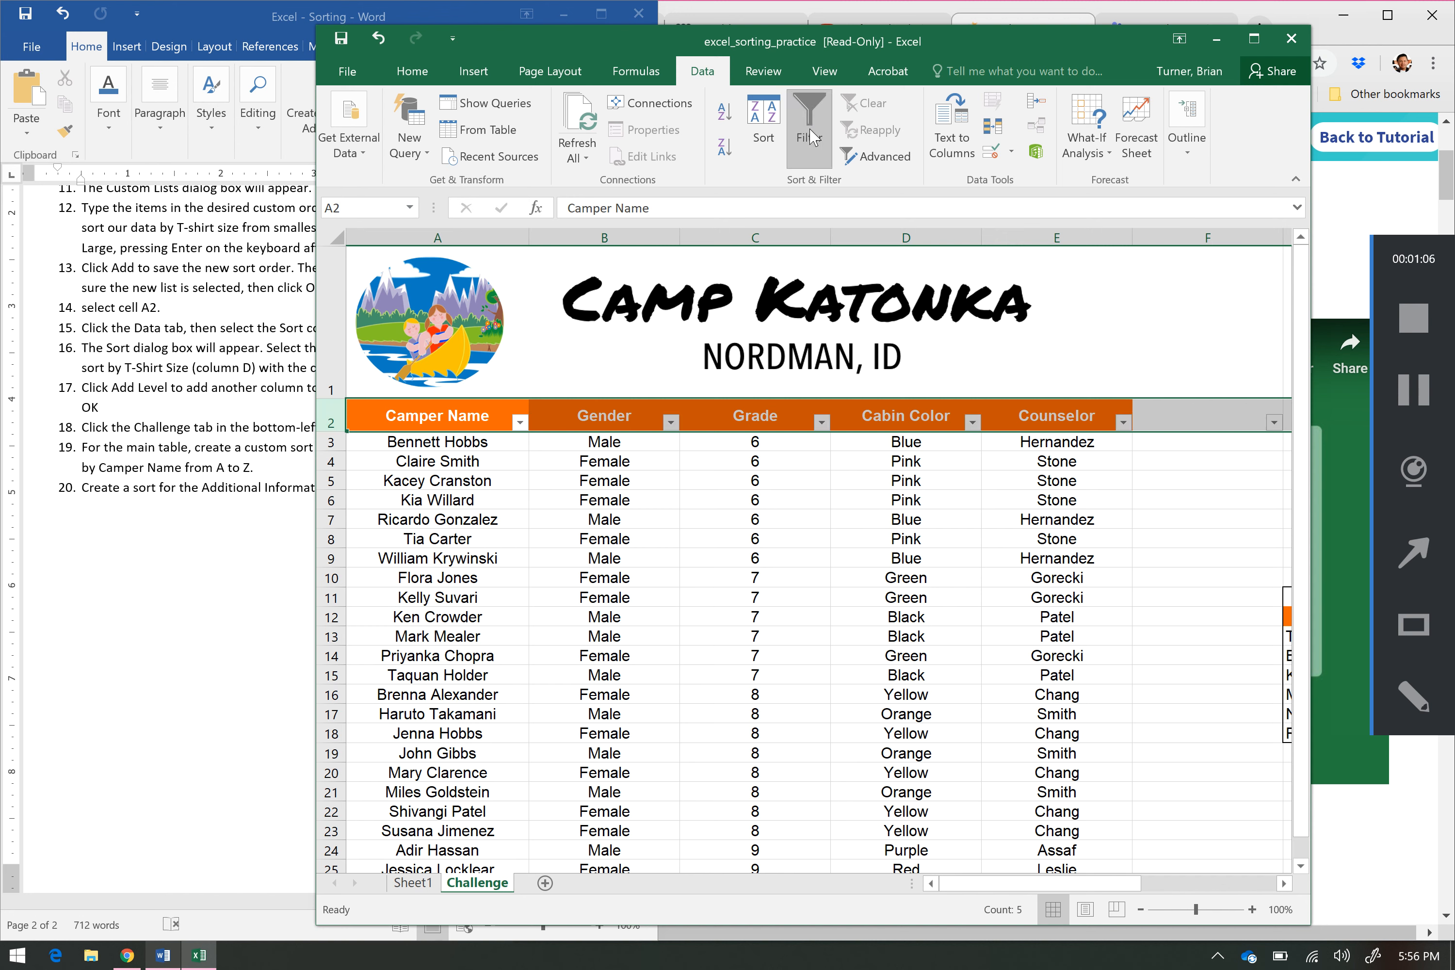
left_click(520, 423)
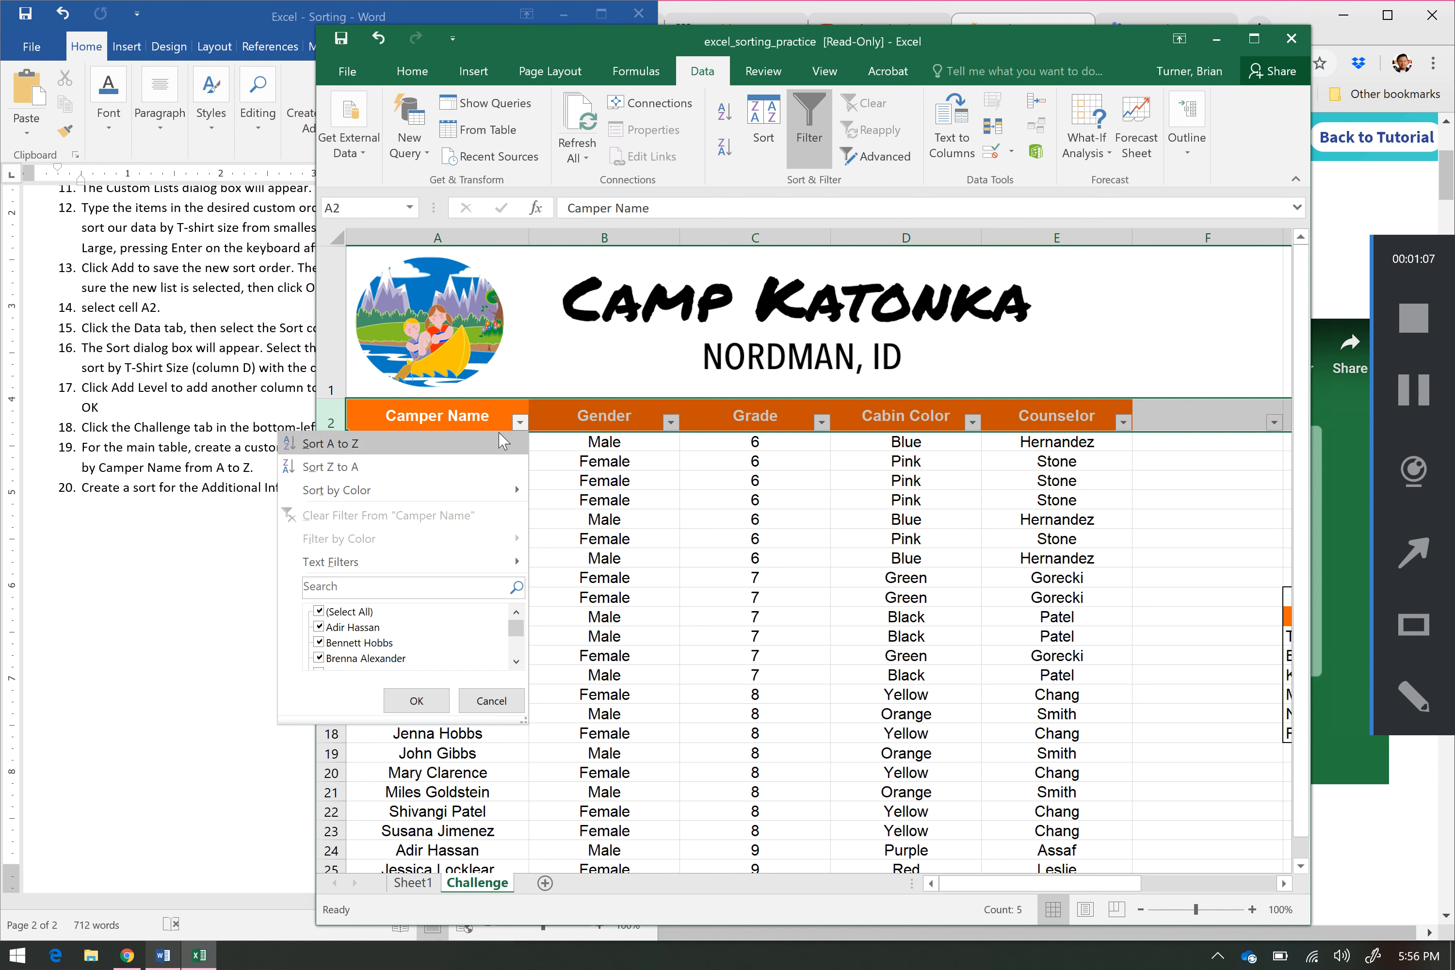
left_click(523, 420)
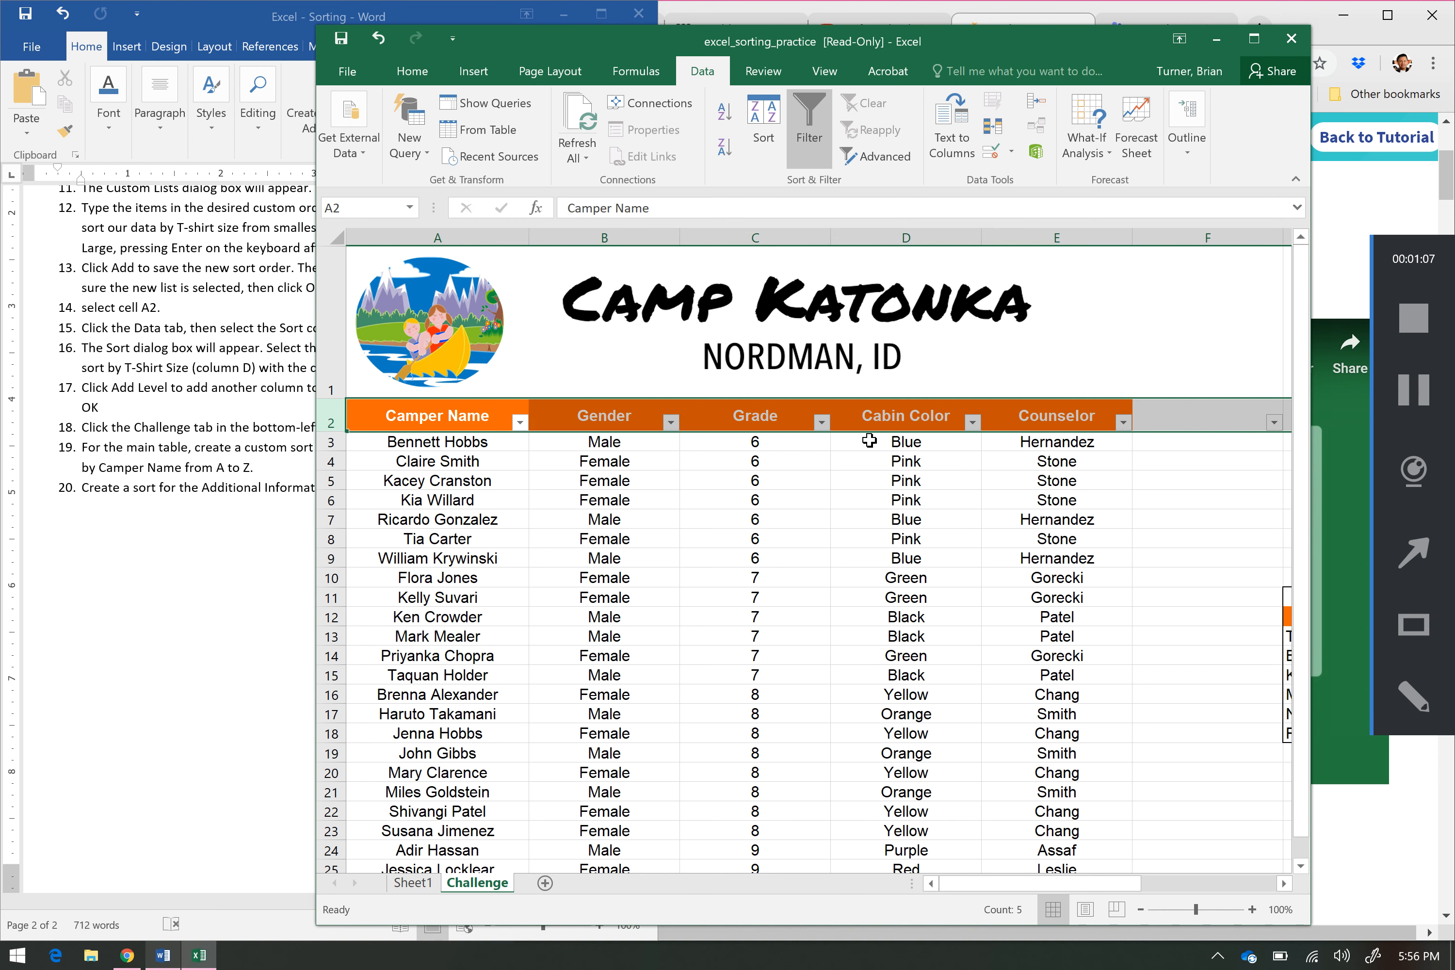
left_click(1121, 423)
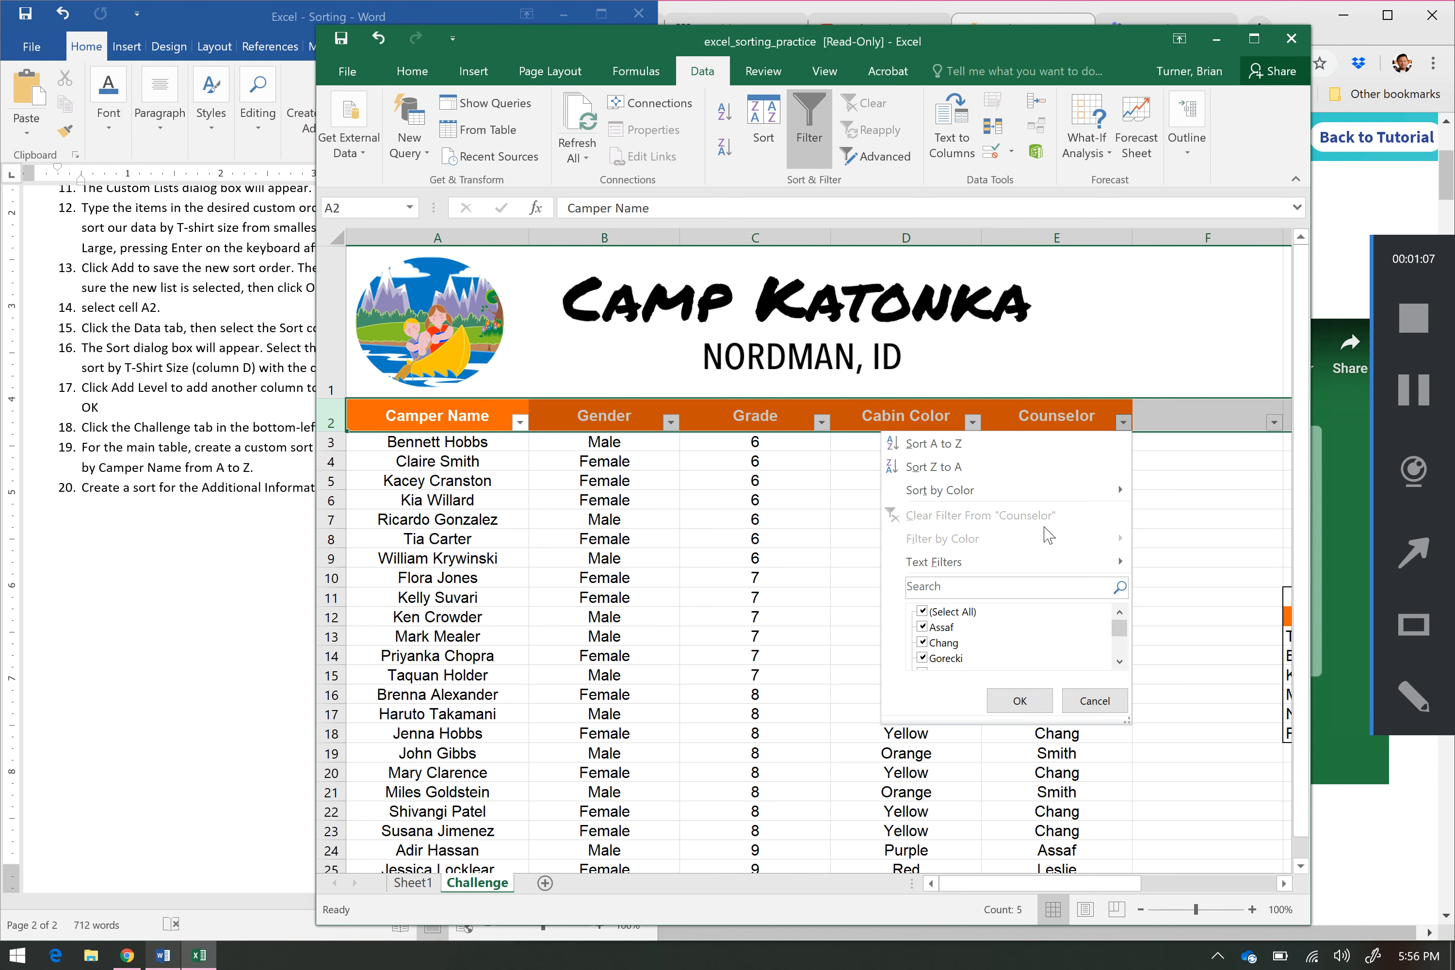
left_click(1020, 700)
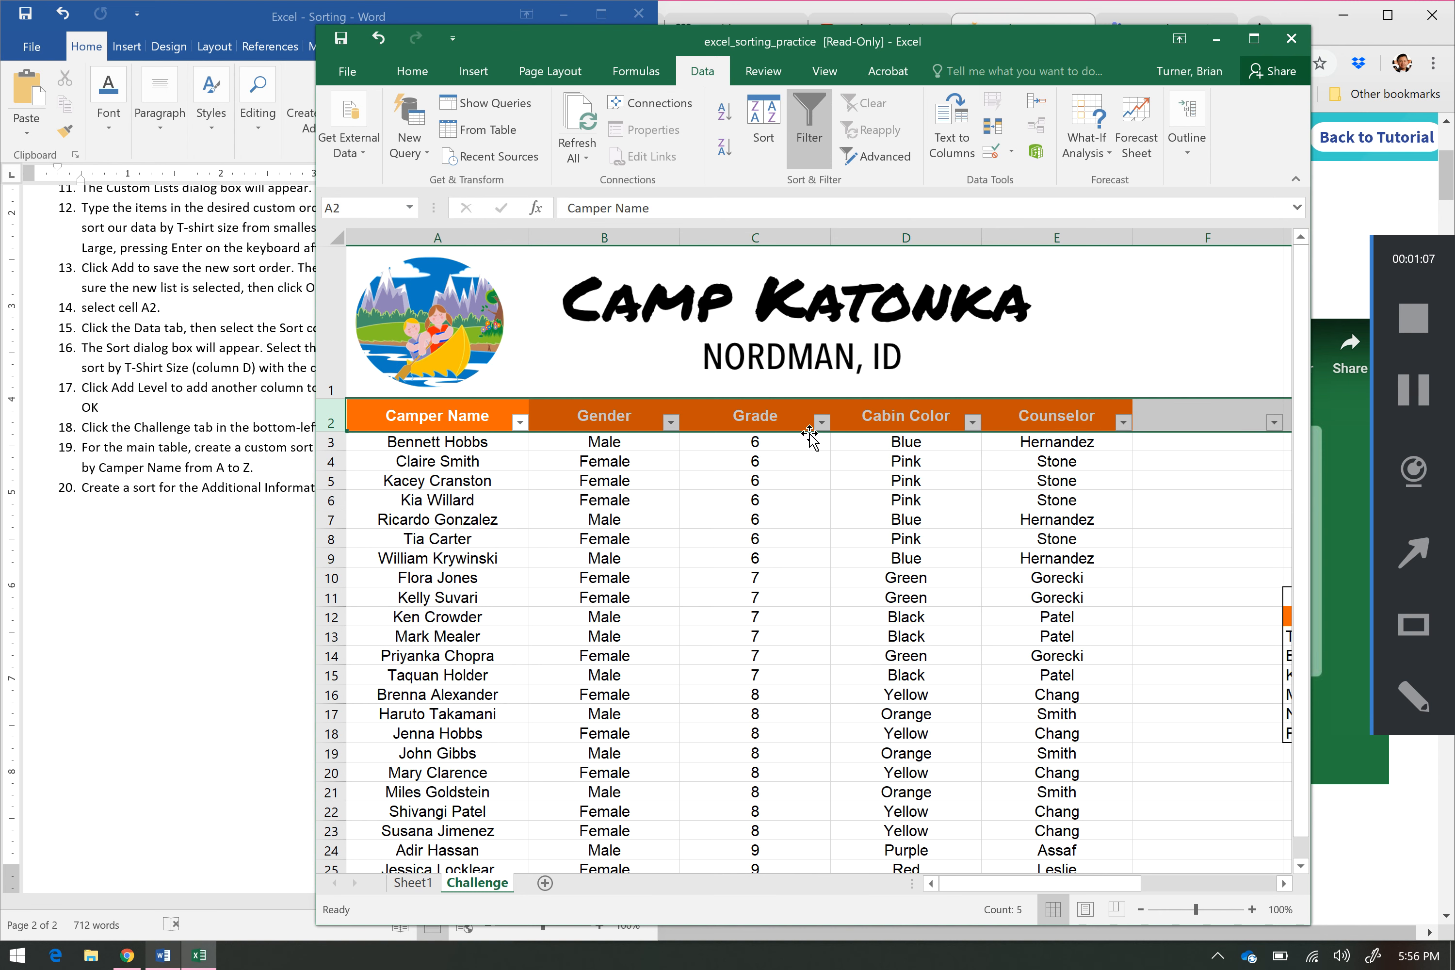
Filter the camper table by Grade to show only grade 8 campers.
left_click(822, 422)
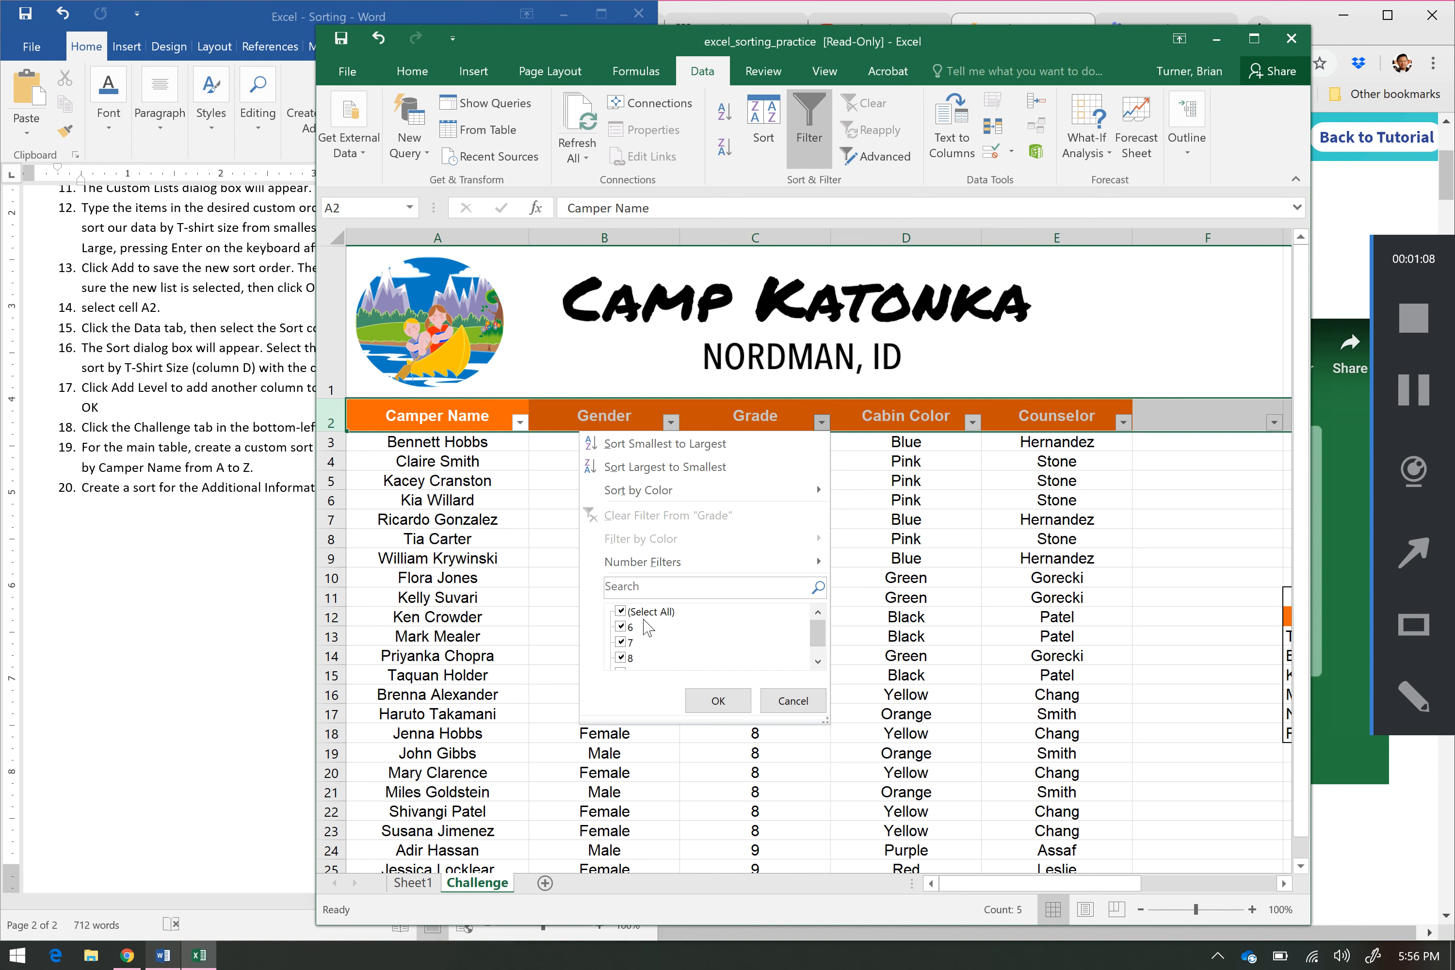
left_click(621, 611)
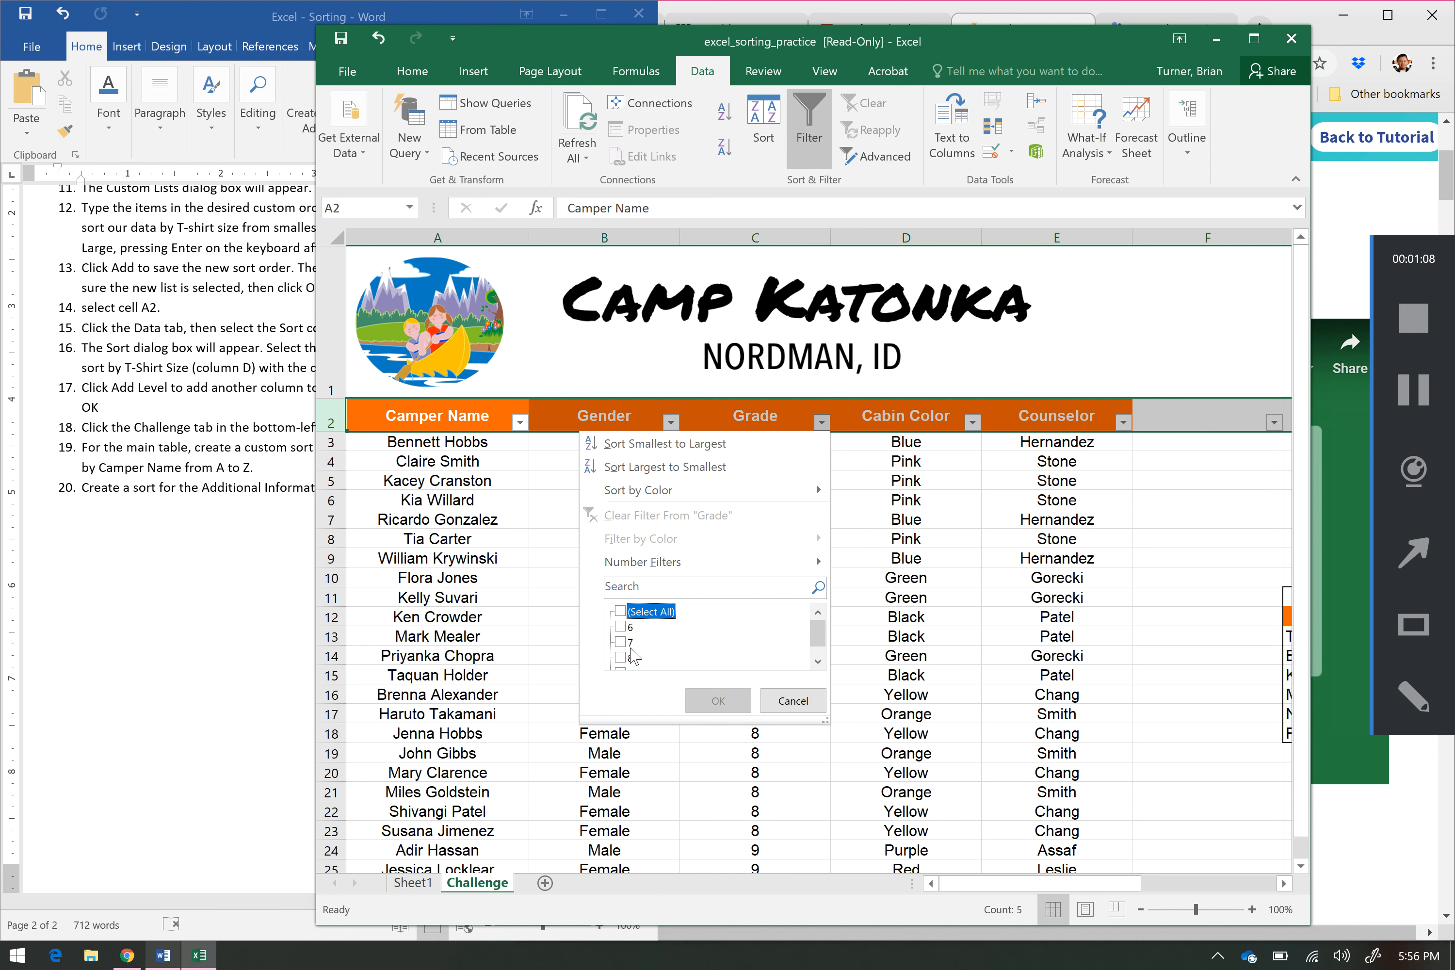
left_click(621, 658)
left_click(718, 700)
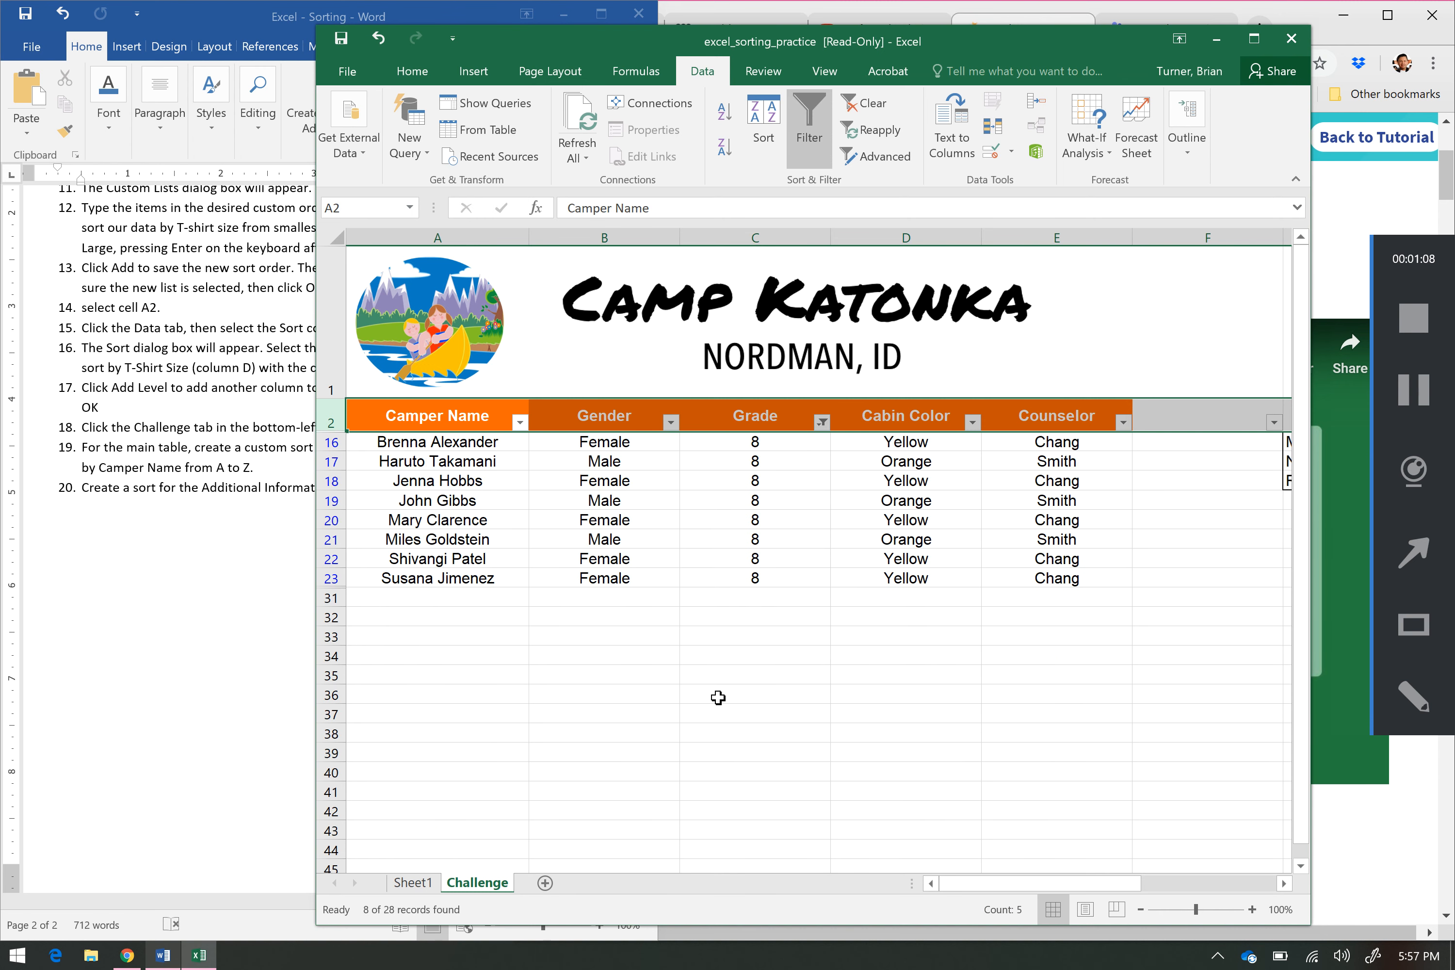
Reselect all values in the Grade filter to show every camper again.
left_click(822, 423)
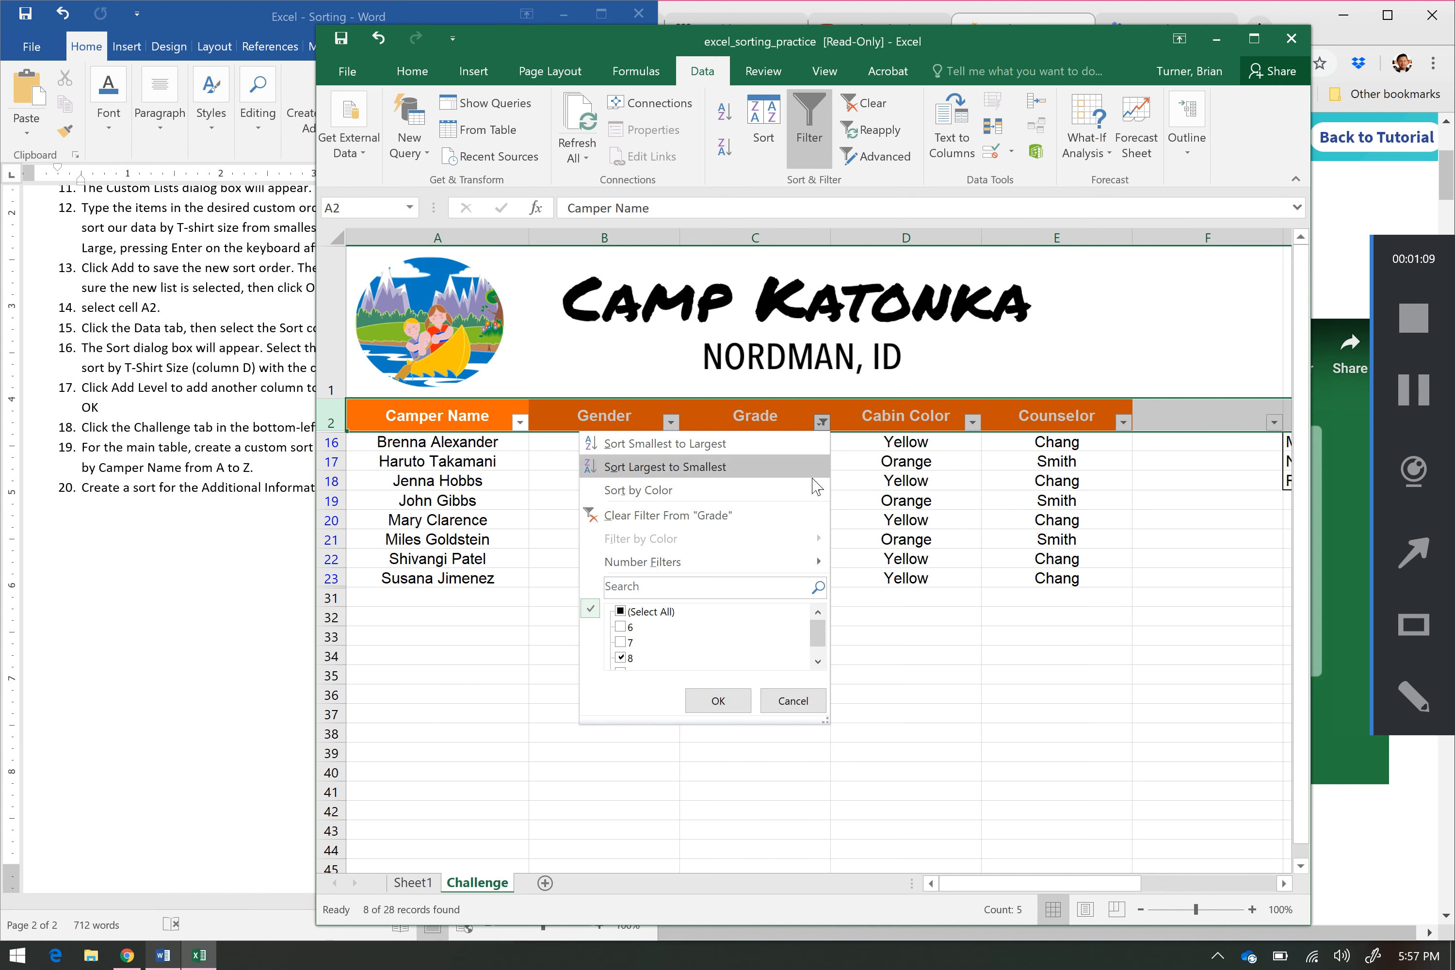
left_click(620, 612)
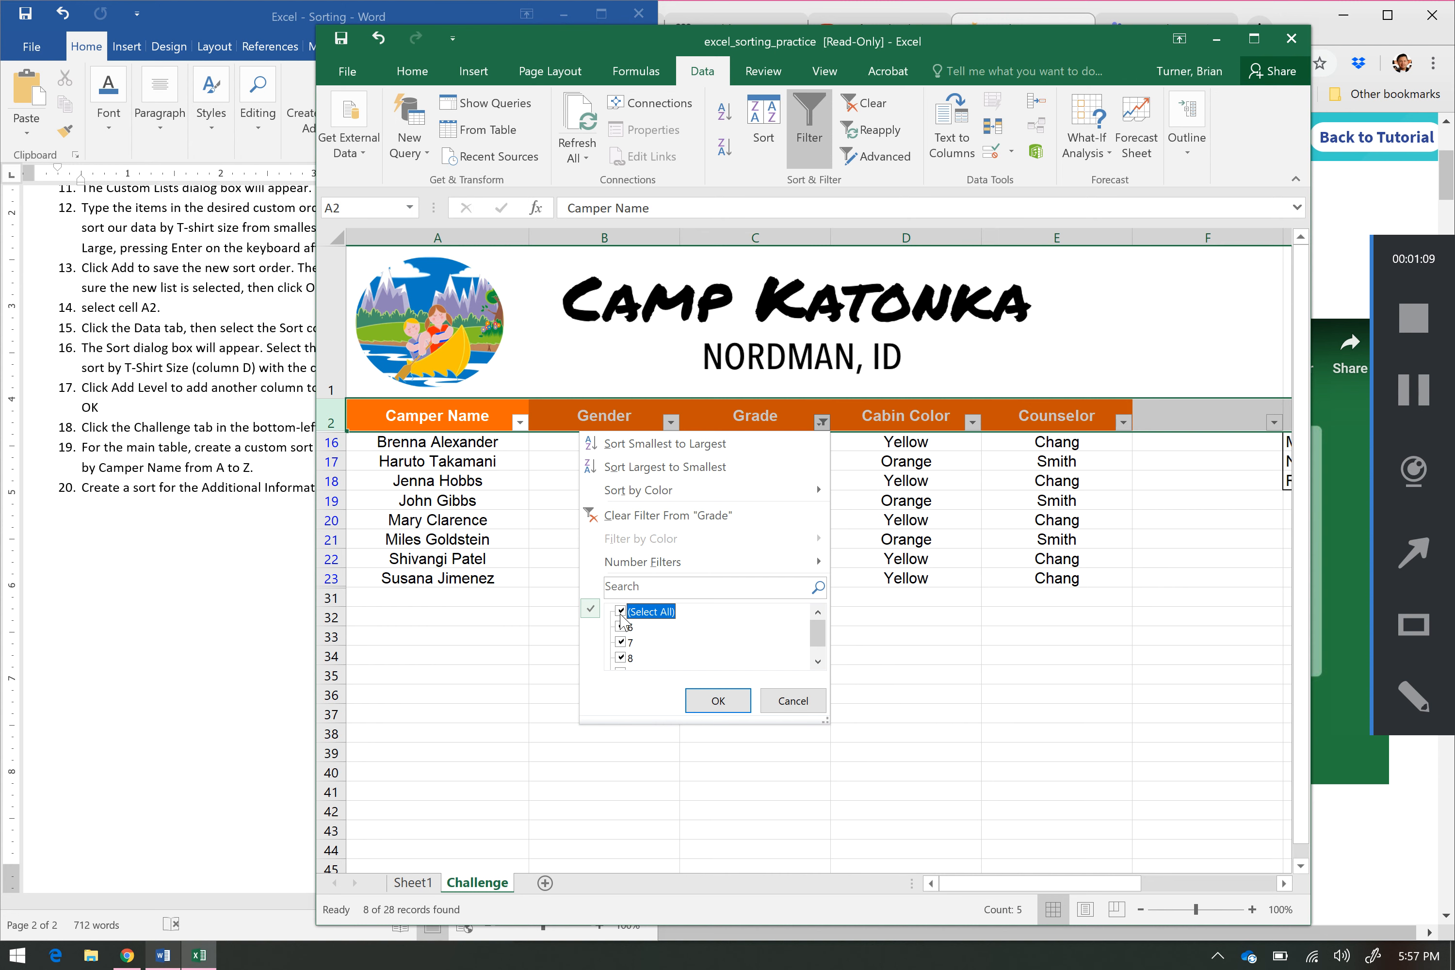
left_click(727, 701)
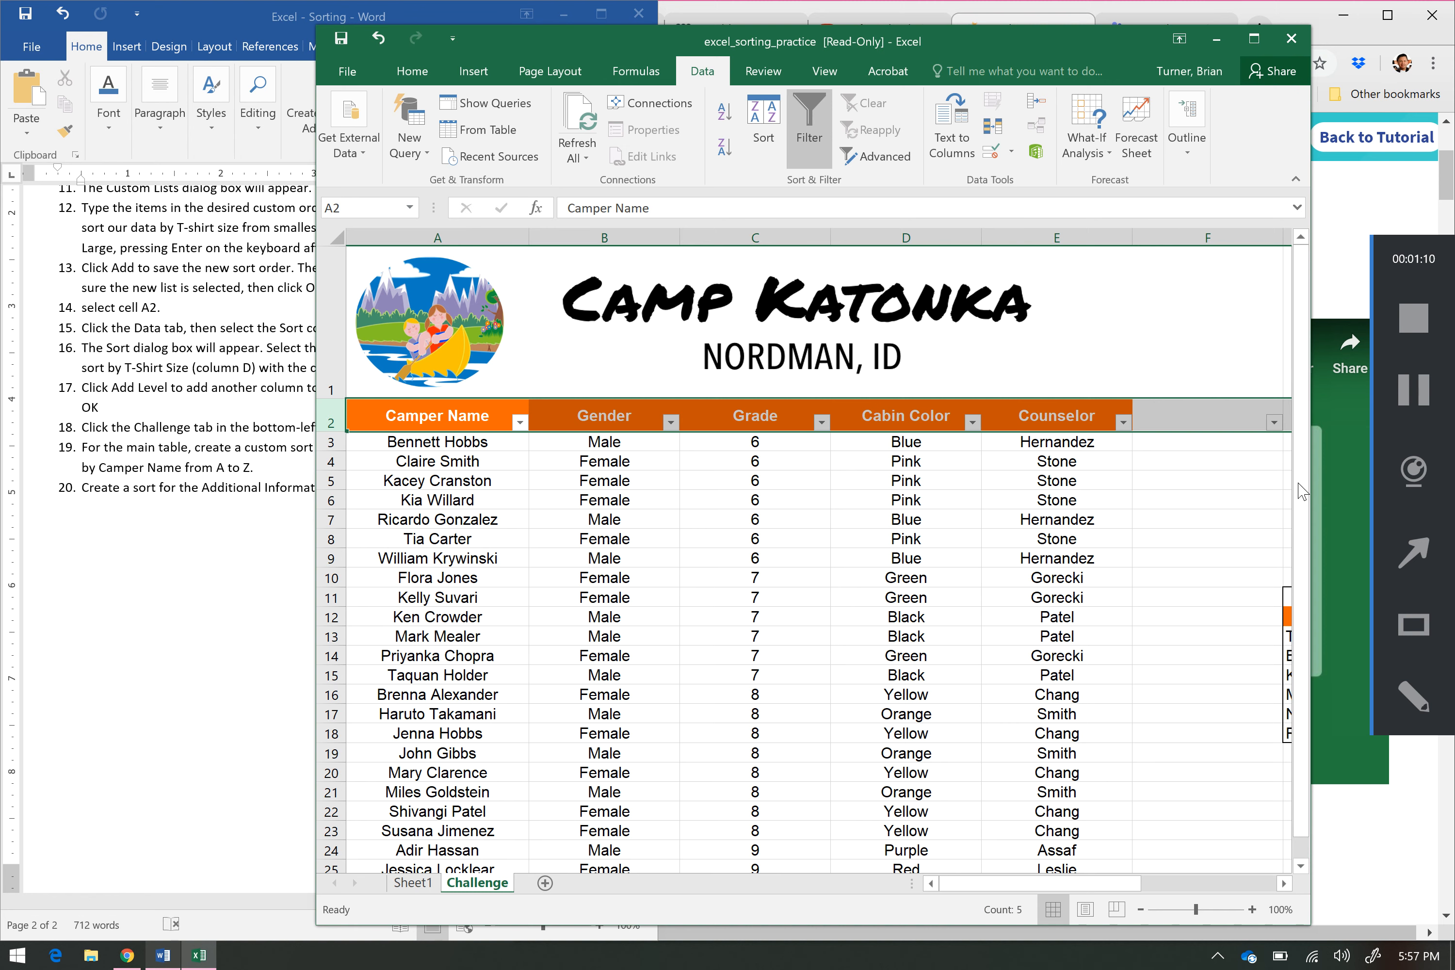
left_click(1399, 482)
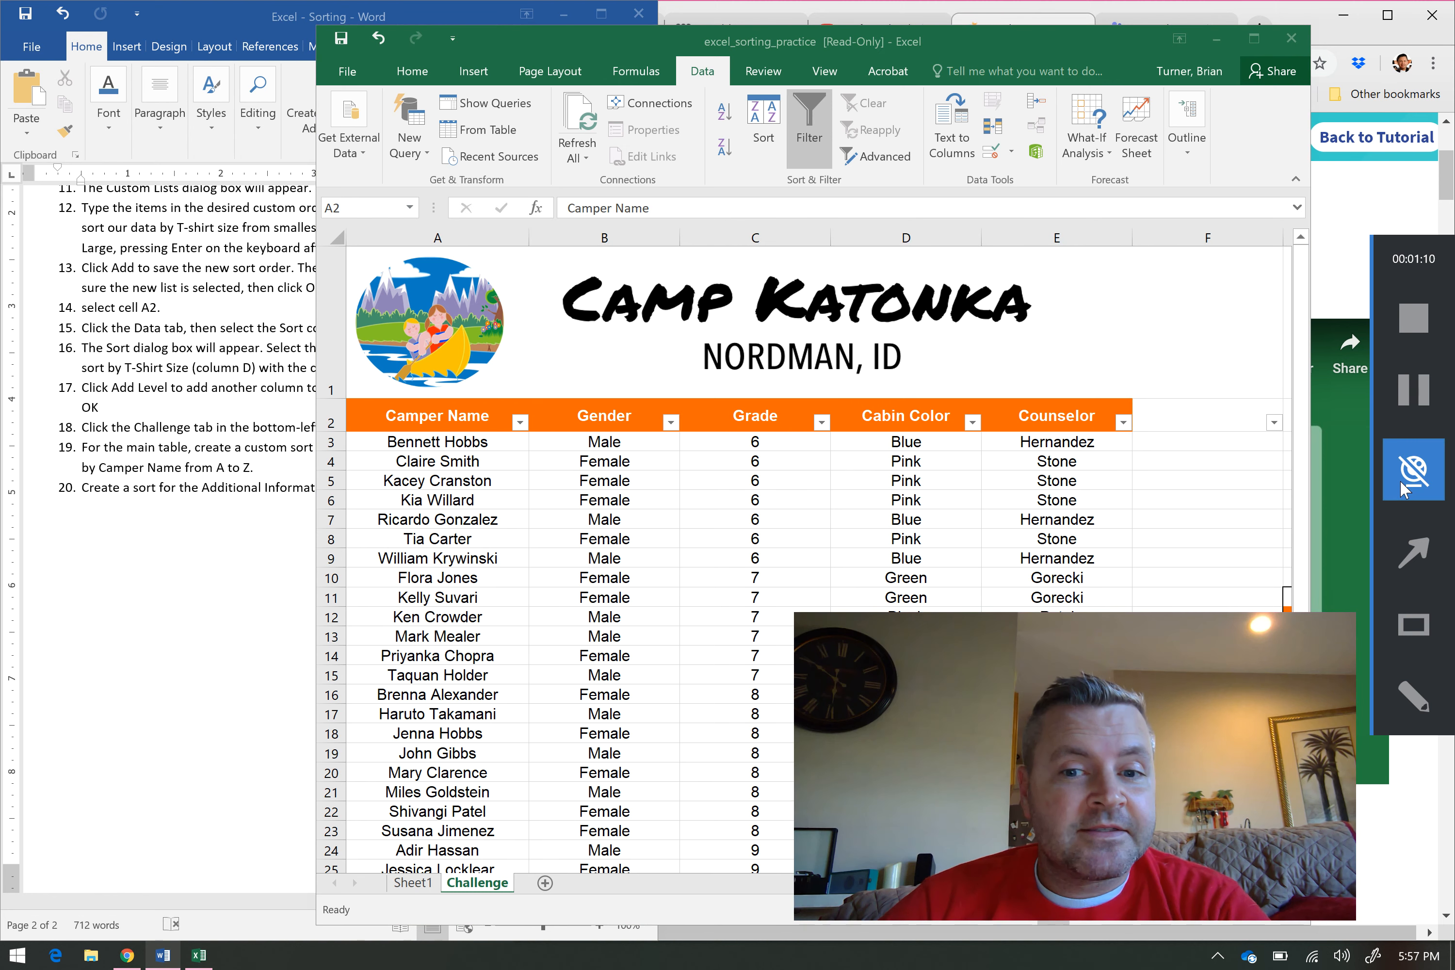